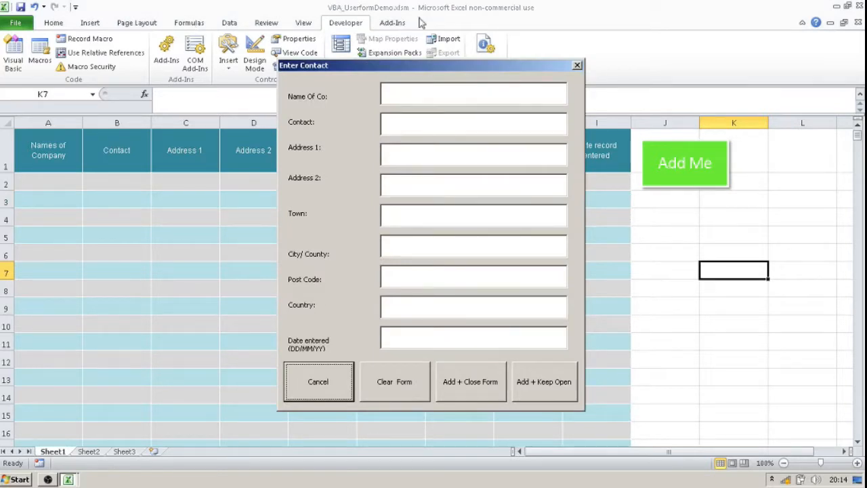
Check tabbing between the first fields of the Enter Contact form and open UserForm1 for design in the Visual Basic editor.
{"action": "left_click", "coordinate": [406, 94]}
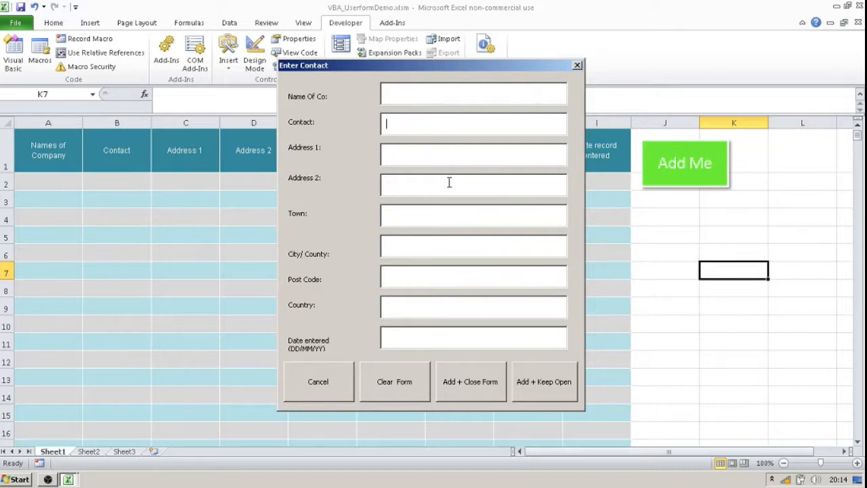
{"action": "key", "text": "Tab"}
{"action": "left_click", "coordinate": [68, 480]}
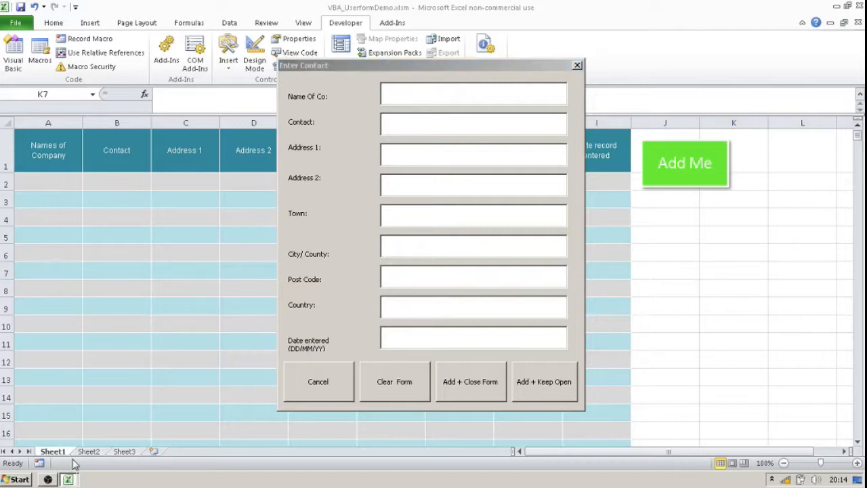
{"action": "left_click", "coordinate": [74, 465]}
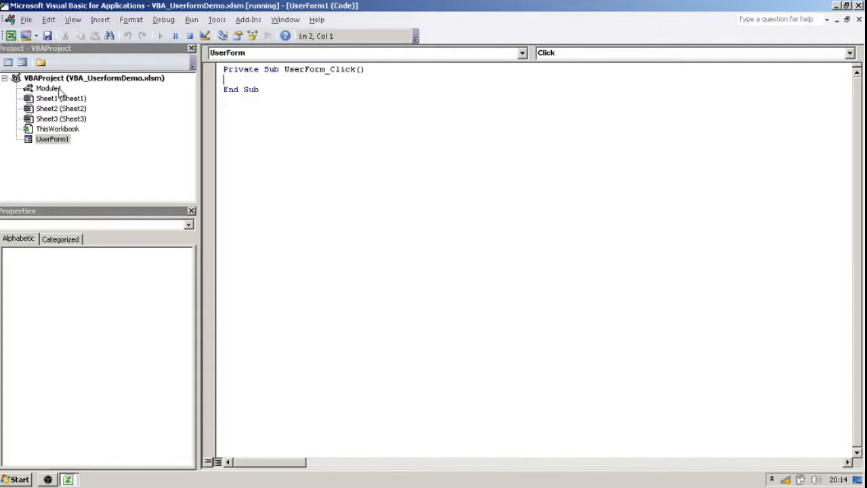
{"action": "double_click", "coordinate": [59, 139]}
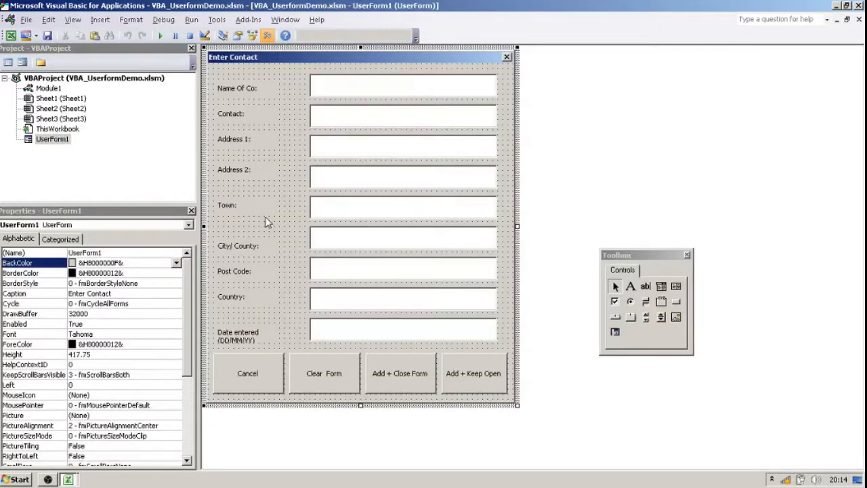
Shorten the Name Of Co and Contact text boxes, together with the boxes behind them, to the same width.
{"action": "left_click", "coordinate": [333, 93]}
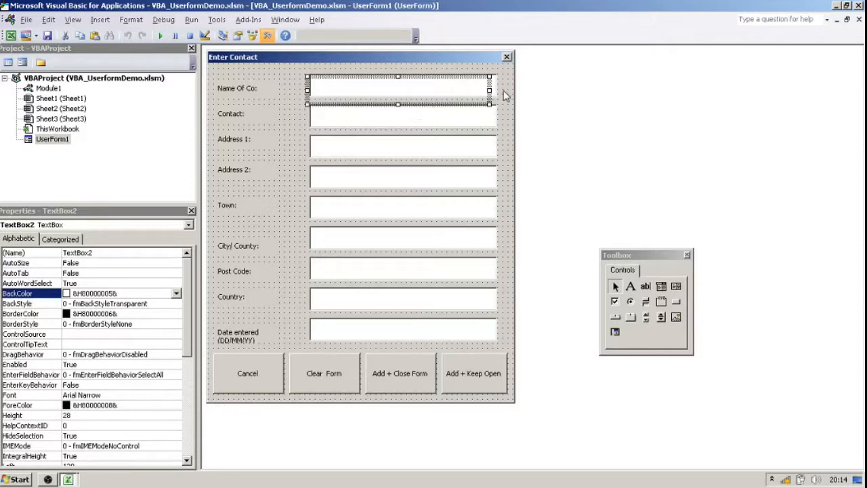
{"action": "left_click_drag", "start_coordinate": [495, 96], "coordinate": [502, 84]}
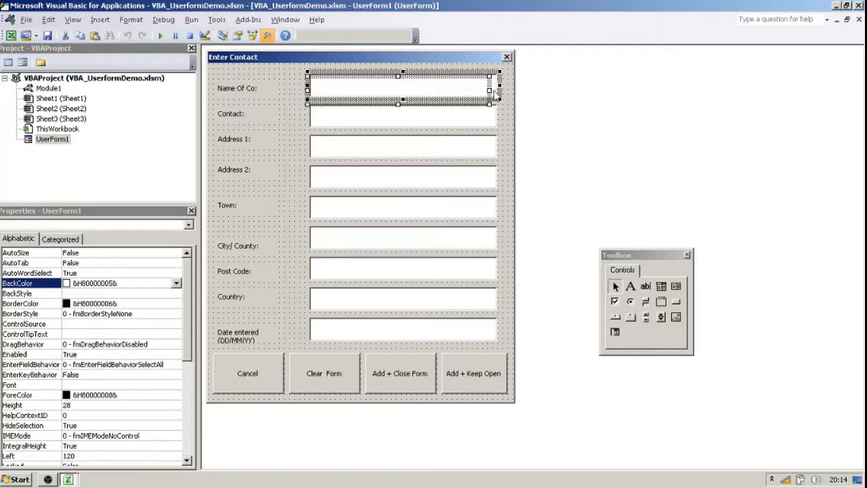
{"action": "left_click", "coordinate": [500, 85]}
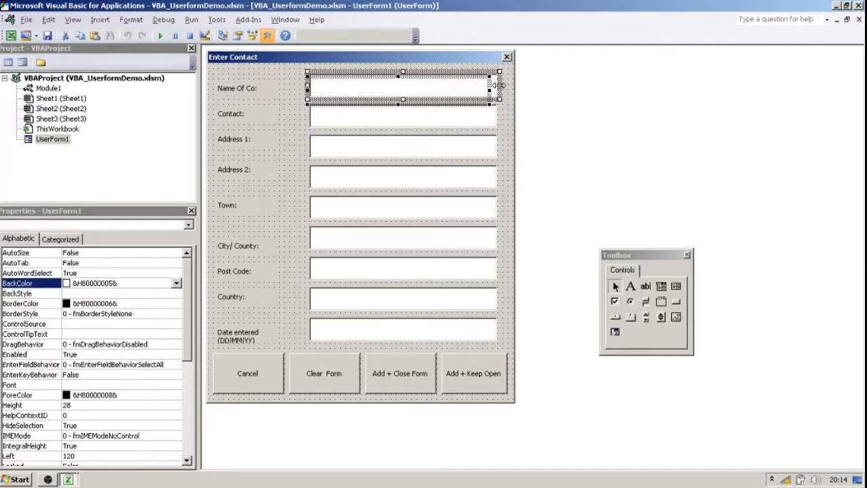
{"action": "left_click_drag", "start_coordinate": [498, 85], "coordinate": [464, 87]}
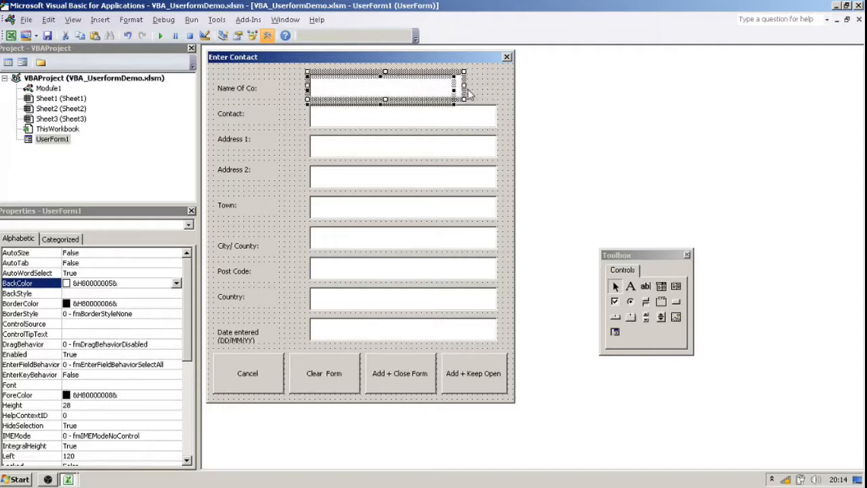
{"action": "left_click", "coordinate": [399, 121]}
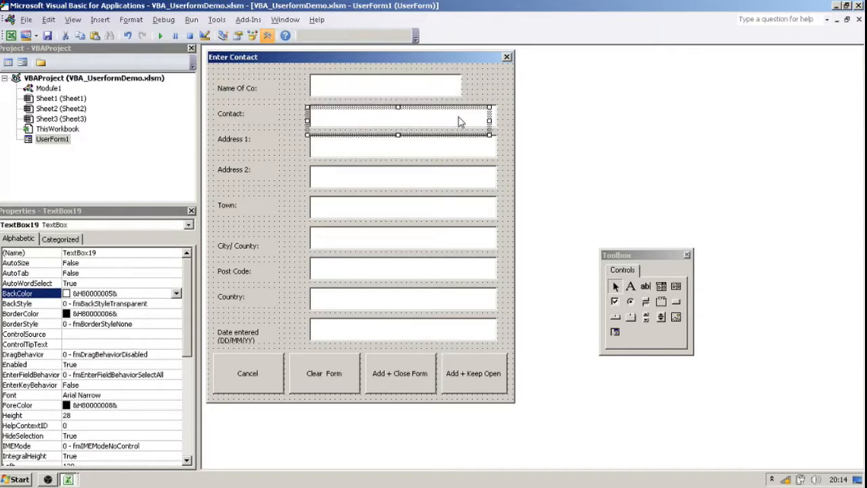
{"action": "left_click", "coordinate": [441, 114]}
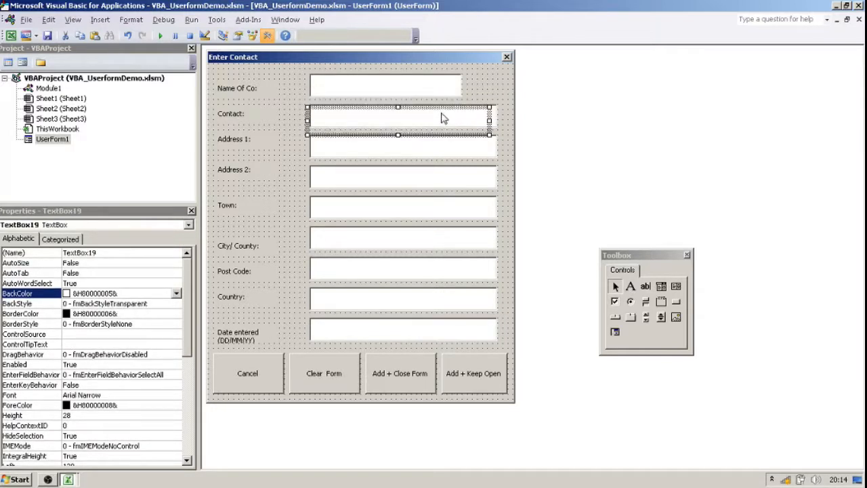
{"action": "left_click", "coordinate": [493, 116], "text": "shift"}
{"action": "left_click_drag", "start_coordinate": [500, 115], "coordinate": [463, 118]}
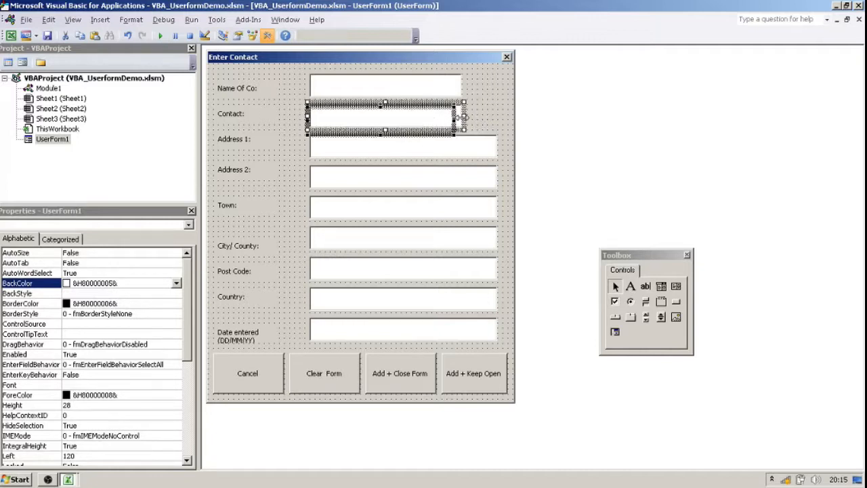
Shorten the Town text box and the box behind it until they are clearly narrower than the Contact box.
{"action": "left_click", "coordinate": [447, 154]}
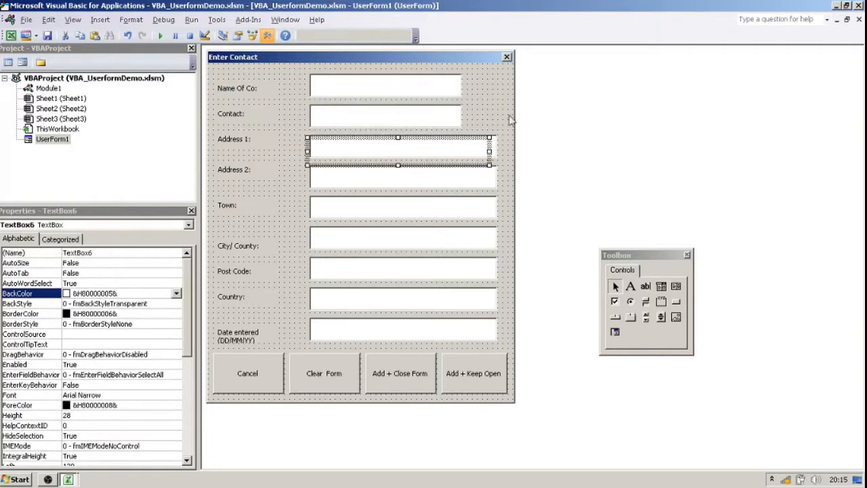
{"action": "left_click", "coordinate": [509, 122]}
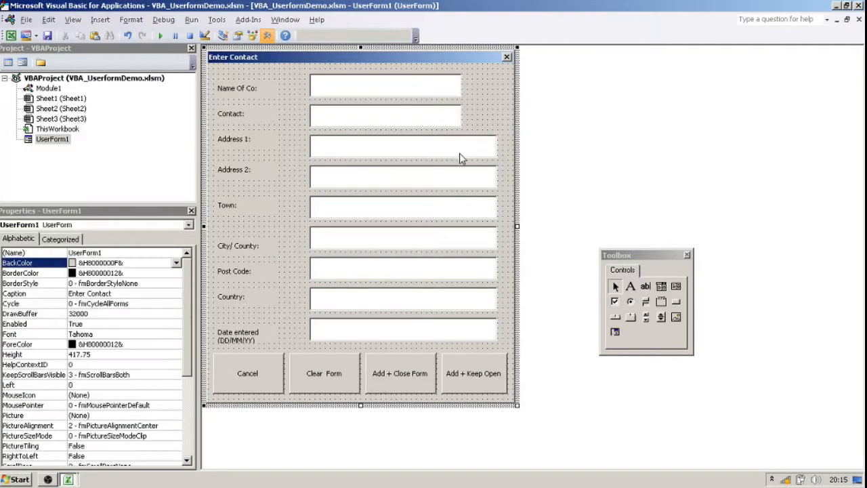
{"action": "left_click", "coordinate": [449, 181]}
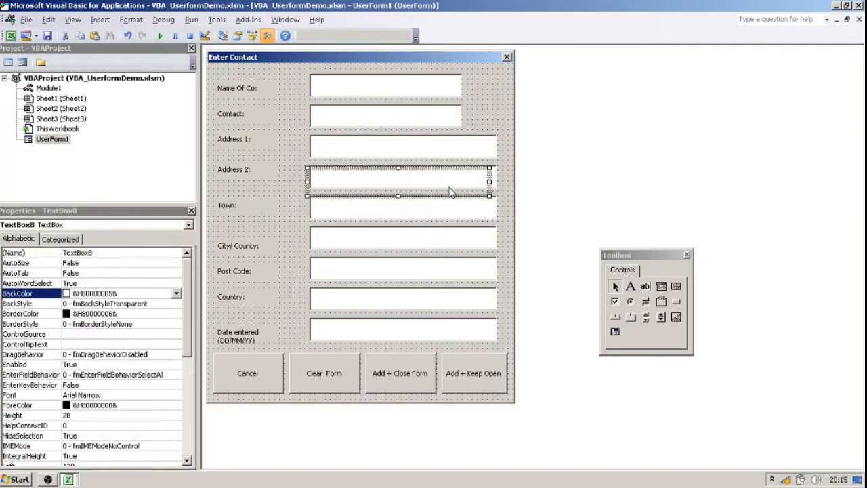
{"action": "left_click", "coordinate": [358, 212]}
{"action": "left_click", "coordinate": [494, 214], "text": "shift"}
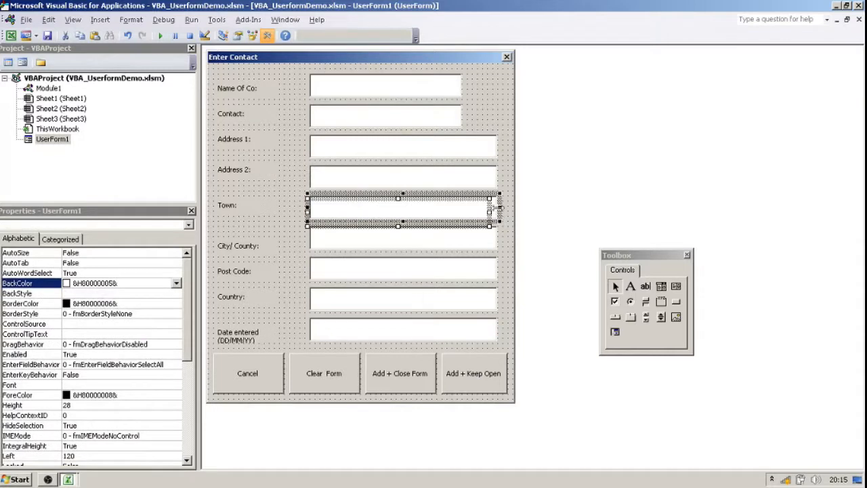
{"action": "left_click_drag", "start_coordinate": [500, 205], "coordinate": [450, 205]}
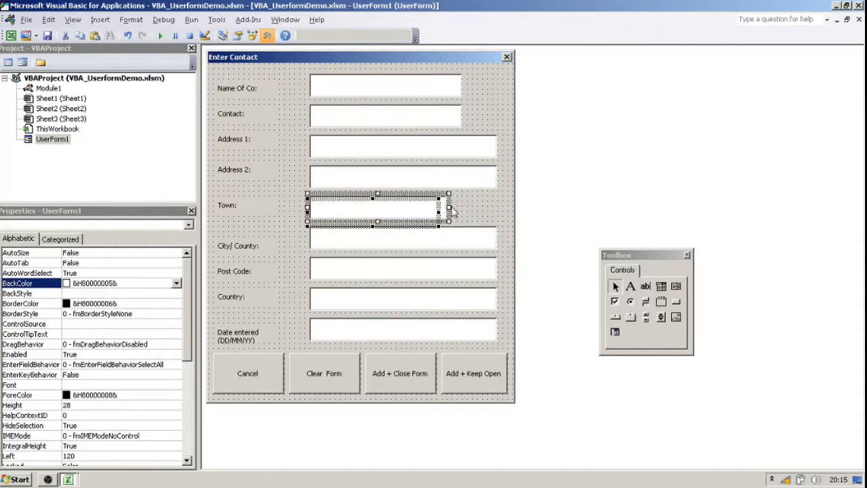
{"action": "left_click_drag", "start_coordinate": [449, 207], "coordinate": [413, 221]}
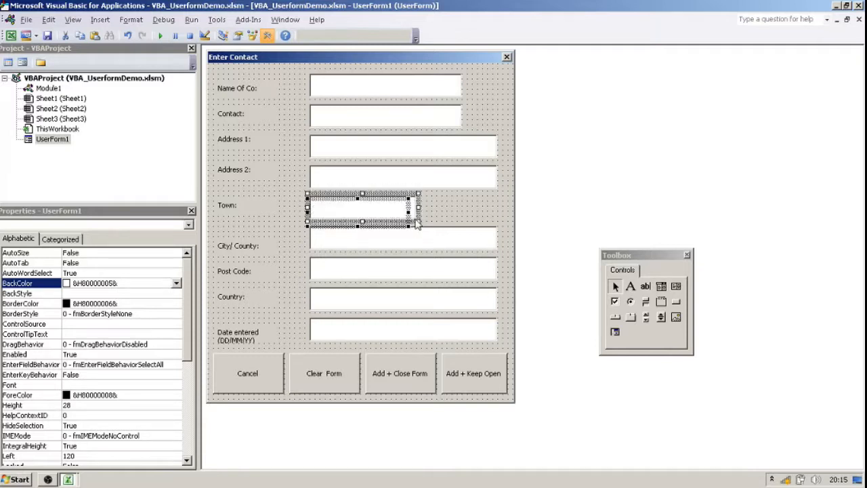
{"action": "left_click", "coordinate": [443, 210]}
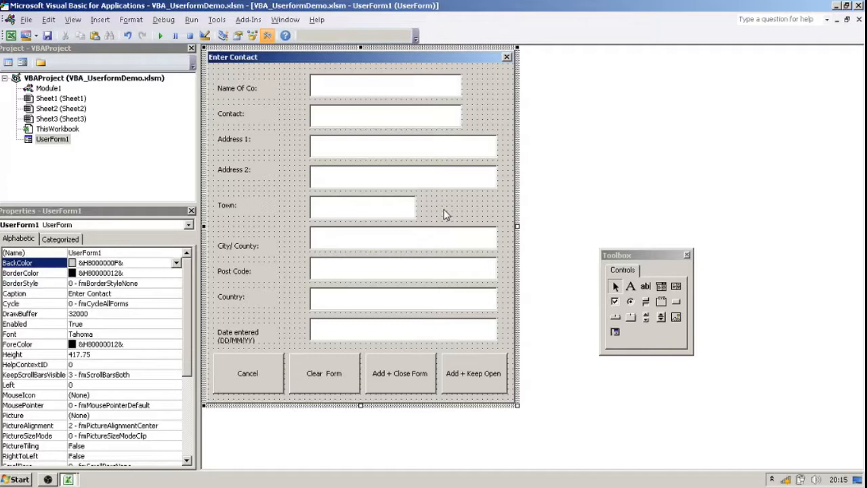
Shorten the City/County text box and the box behind it to the width of the Town box.
{"action": "left_click", "coordinate": [431, 247]}
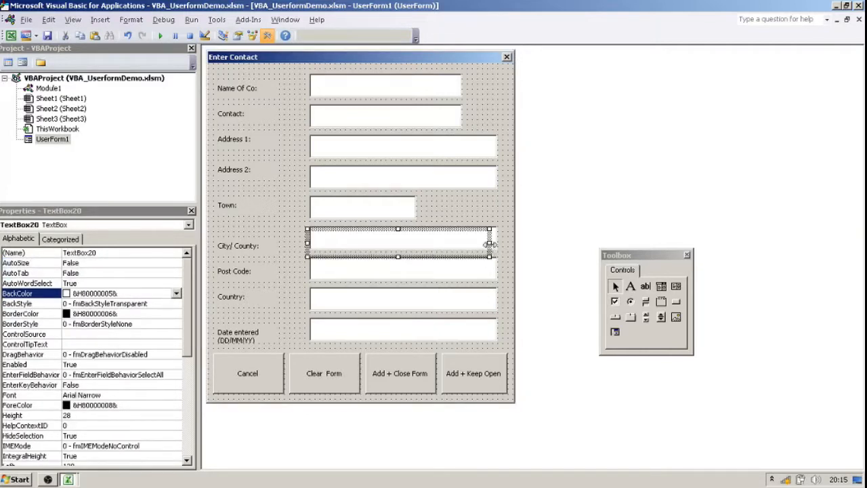
{"action": "left_click_drag", "start_coordinate": [490, 242], "coordinate": [500, 239]}
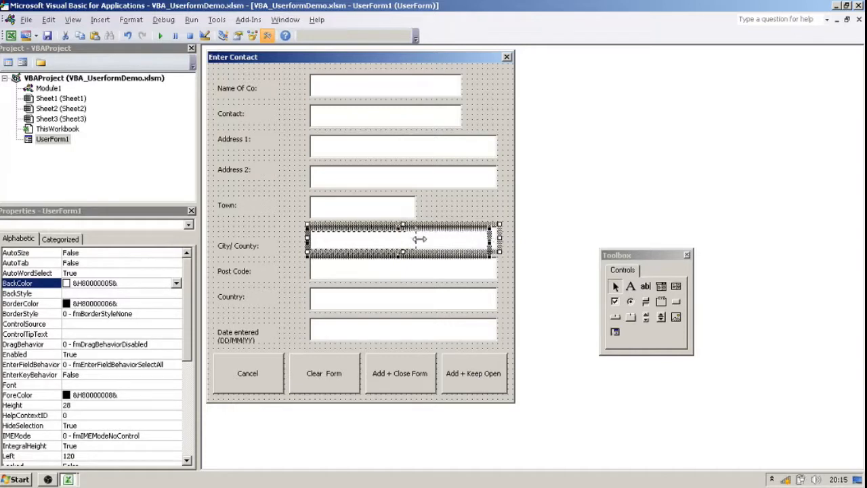
{"action": "left_click_drag", "start_coordinate": [420, 239], "coordinate": [419, 241]}
Shorten the Post Code and Country text boxes, with the boxes behind them, to one width slightly wider than Town.
{"action": "left_click", "coordinate": [410, 269]}
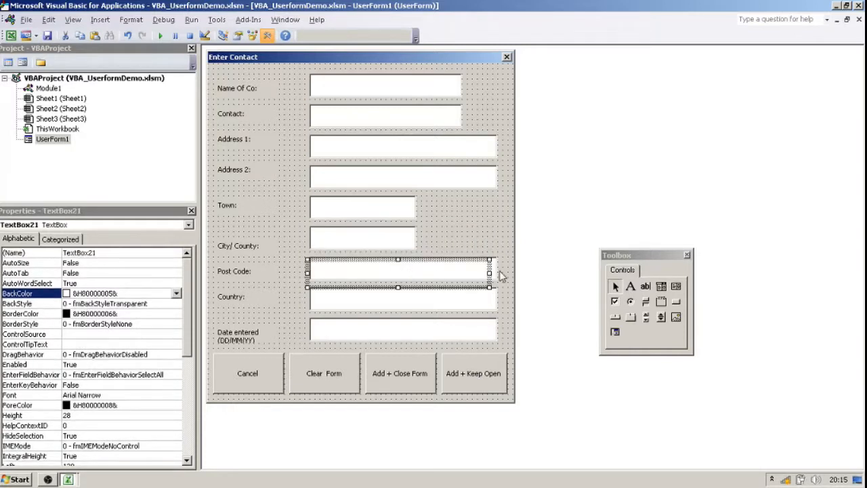
{"action": "left_click", "coordinate": [497, 273], "text": "ctrl"}
{"action": "left_click_drag", "start_coordinate": [501, 269], "coordinate": [430, 267]}
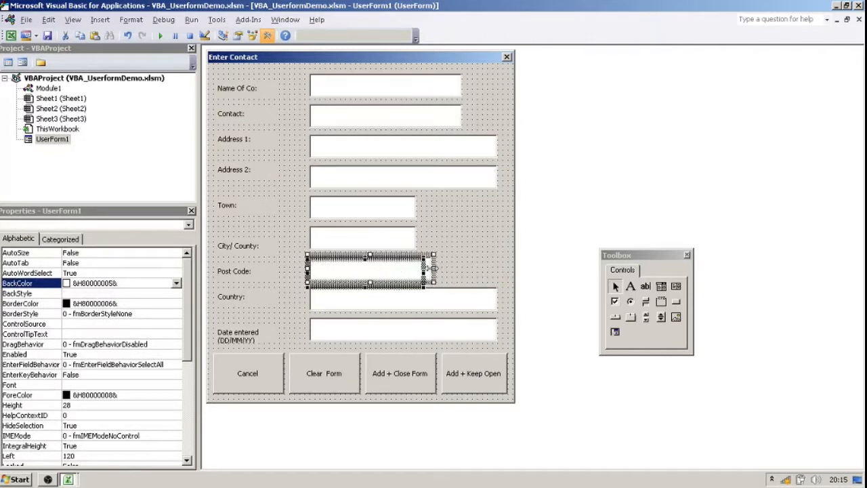
{"action": "left_click", "coordinate": [430, 304]}
{"action": "left_click", "coordinate": [495, 305], "text": "ctrl"}
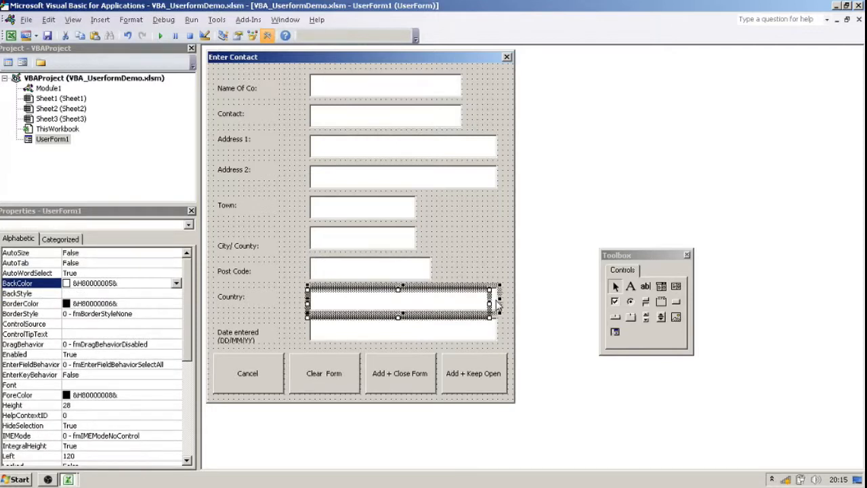
{"action": "left_click_drag", "start_coordinate": [500, 297], "coordinate": [434, 295]}
Try making the Date entered text box and the box behind it narrower than the Town box, and undo the resize.
{"action": "left_click", "coordinate": [457, 331]}
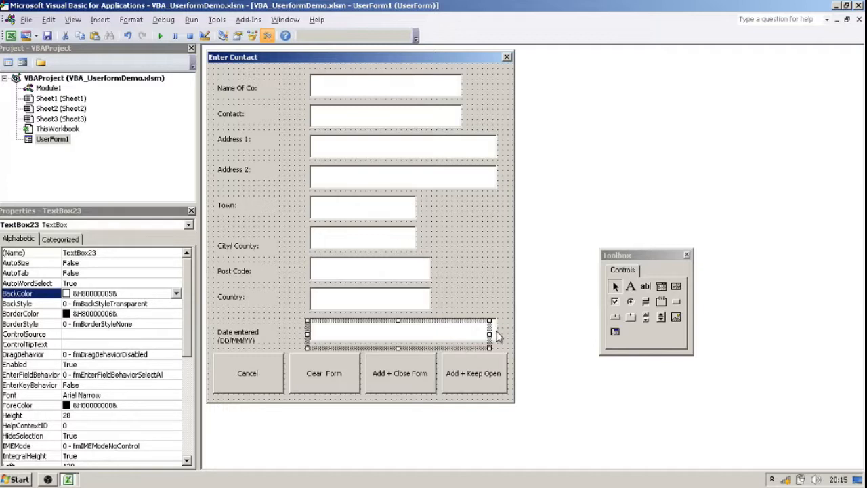
{"action": "left_click", "coordinate": [497, 332], "text": "ctrl"}
{"action": "left_click_drag", "start_coordinate": [505, 331], "coordinate": [398, 328]}
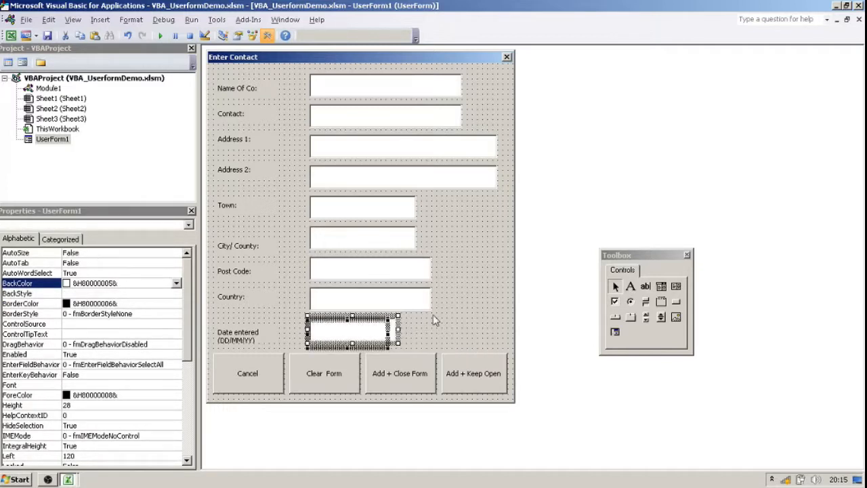
{"action": "left_click", "coordinate": [476, 294]}
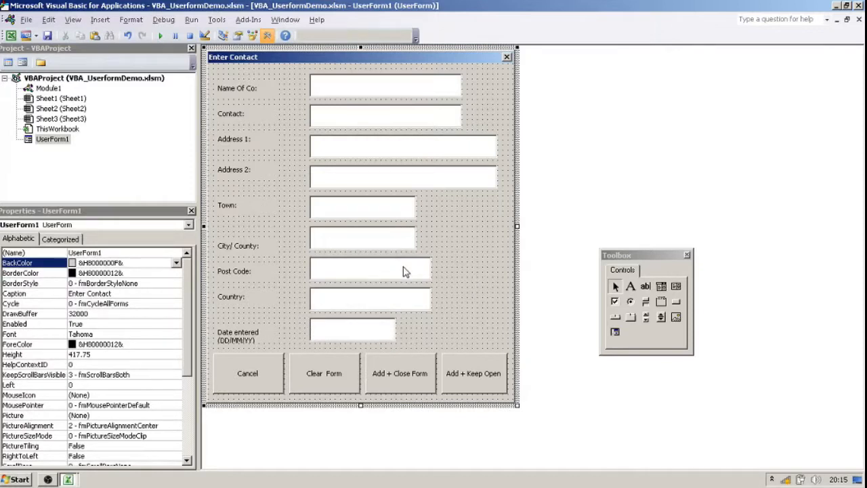
{"action": "left_click", "coordinate": [356, 332]}
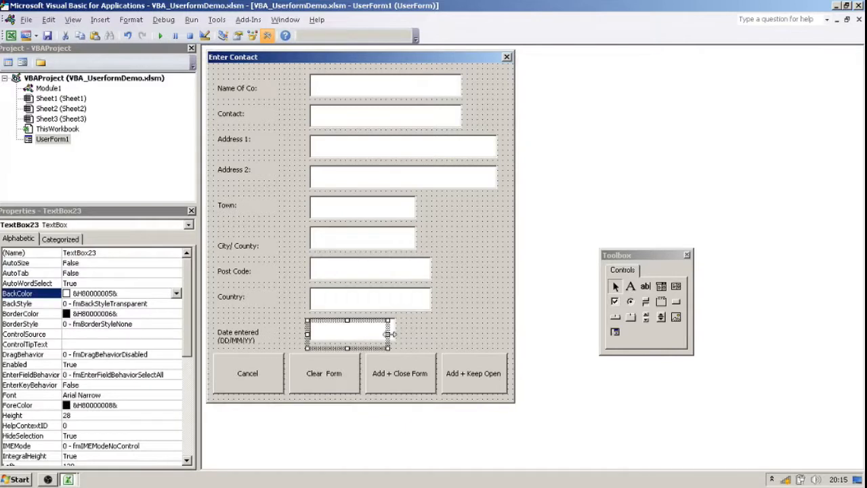
{"action": "left_click", "coordinate": [389, 333]}
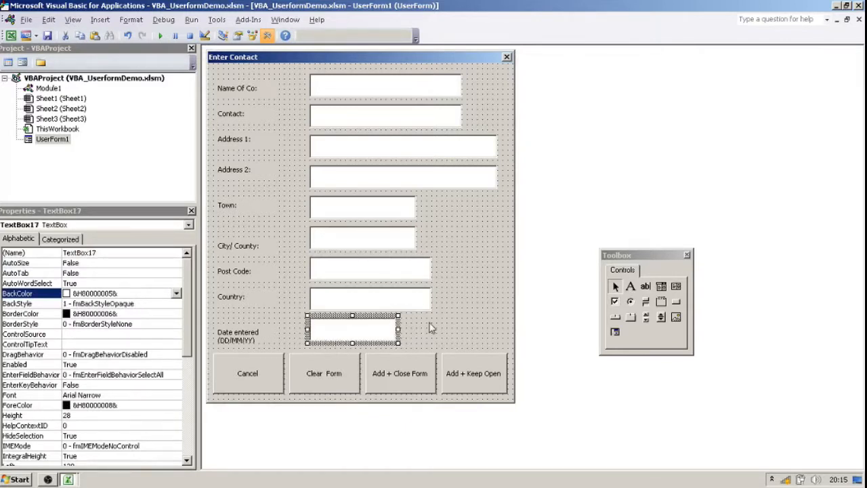
{"action": "key", "text": "ctrl+z"}
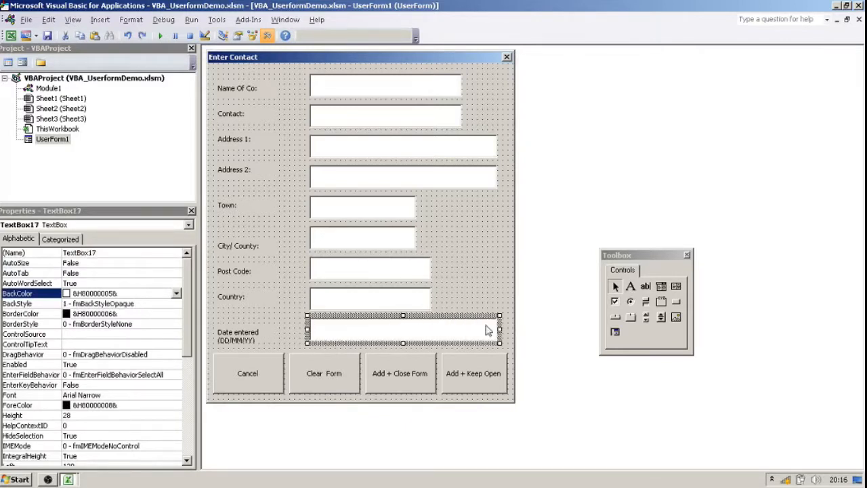
Shorten the Date entered text box and the box behind it to the width of the Country box.
{"action": "left_click_drag", "start_coordinate": [498, 326], "coordinate": [435, 324]}
{"action": "left_click", "coordinate": [390, 337]}
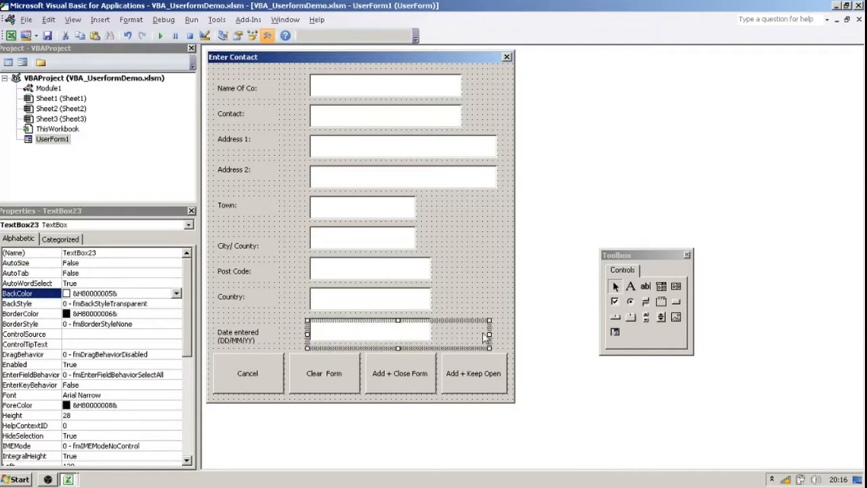
{"action": "left_click_drag", "start_coordinate": [489, 334], "coordinate": [433, 332]}
Widen the front Post Code text box slightly to fit the box behind it, undoing the accidental move.
{"action": "left_click", "coordinate": [421, 301]}
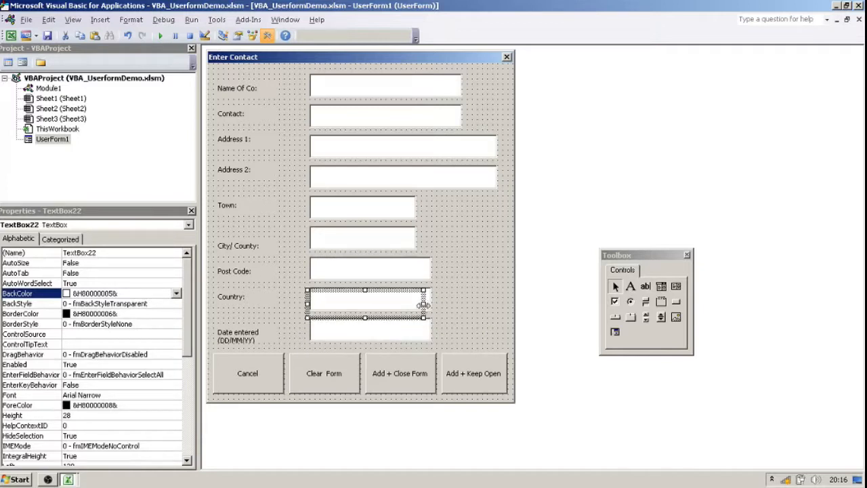
{"action": "left_click", "coordinate": [420, 273]}
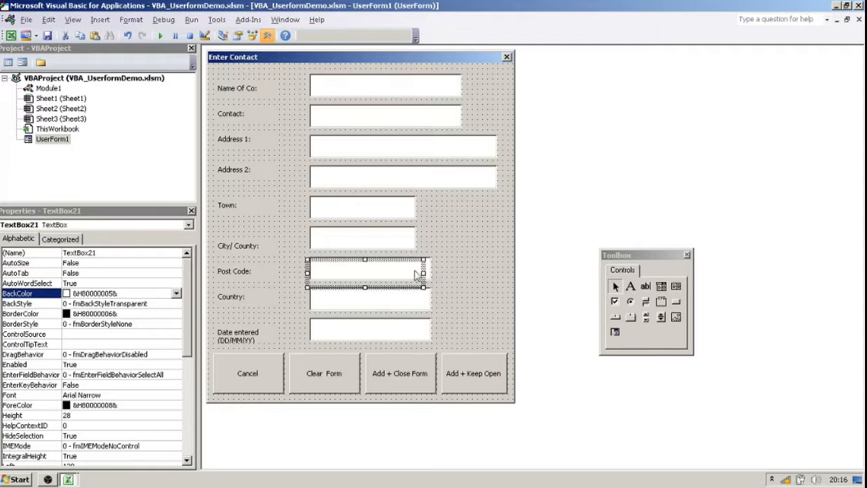
{"action": "left_click_drag", "start_coordinate": [421, 273], "coordinate": [427, 276]}
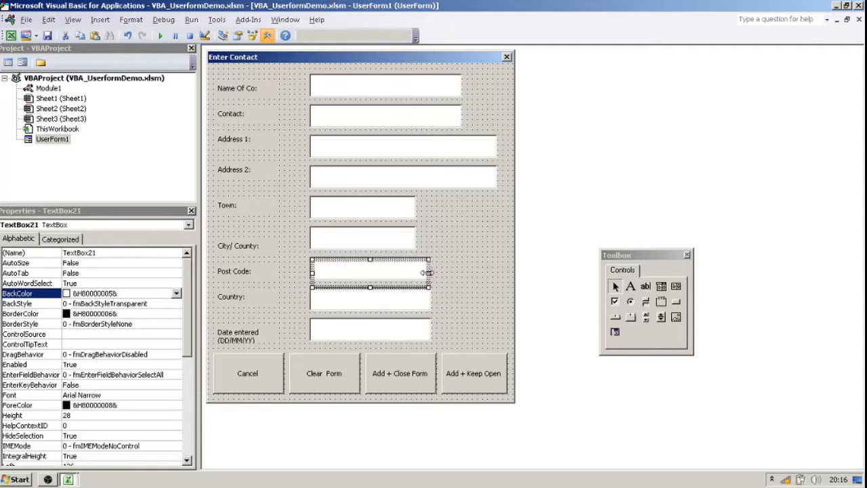
{"action": "key", "text": "ctrl+z"}
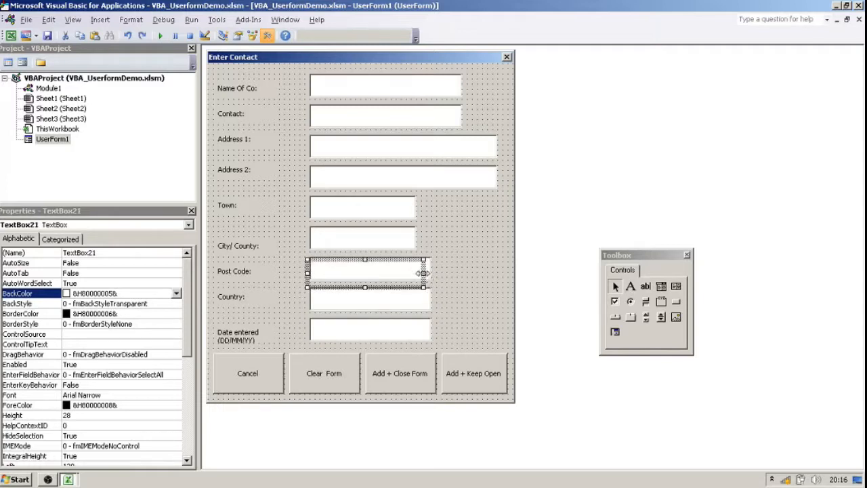
Widen the front City/County and Town text boxes slightly to fit the boxes behind them.
{"action": "left_click", "coordinate": [379, 247]}
{"action": "left_click_drag", "start_coordinate": [408, 242], "coordinate": [416, 244]}
{"action": "left_click", "coordinate": [350, 193]}
{"action": "left_click", "coordinate": [349, 208]}
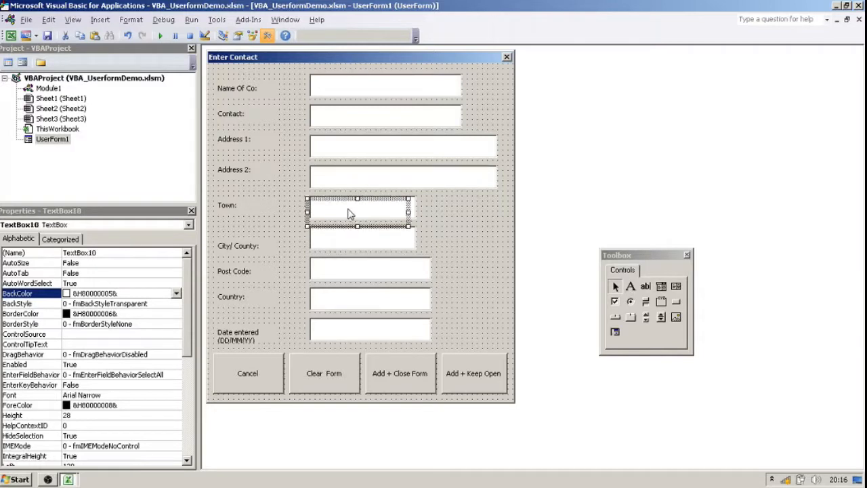
{"action": "left_click_drag", "start_coordinate": [409, 212], "coordinate": [415, 213]}
Widen the front Address 2, Address 1, Contact and Name Of Co text boxes slightly to fit the boxes behind them.
{"action": "left_click", "coordinate": [364, 183]}
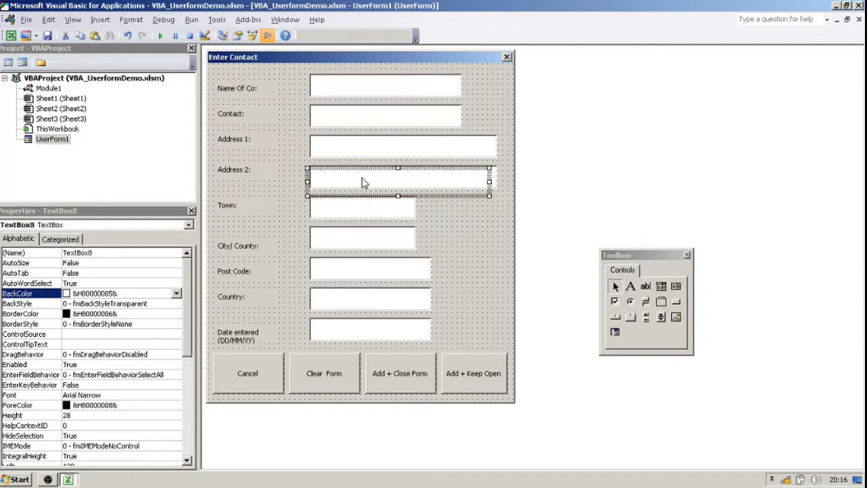
{"action": "left_click_drag", "start_coordinate": [490, 180], "coordinate": [507, 185]}
{"action": "left_click", "coordinate": [411, 155]}
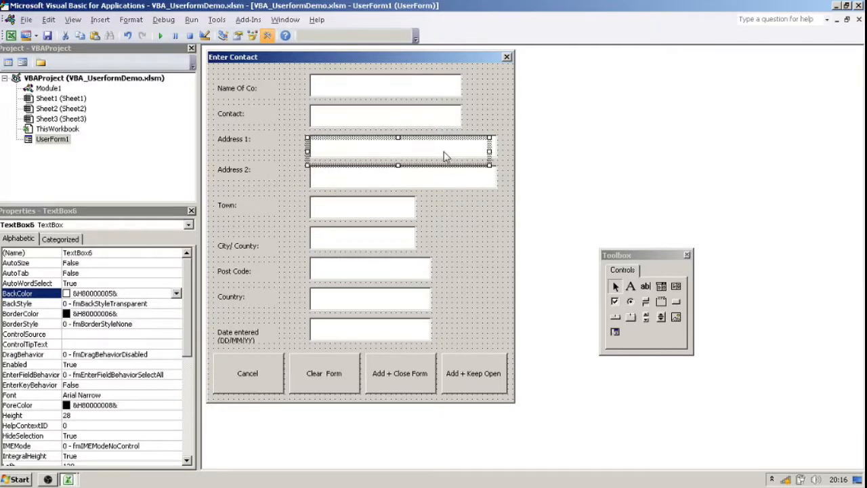
{"action": "left_click", "coordinate": [350, 115]}
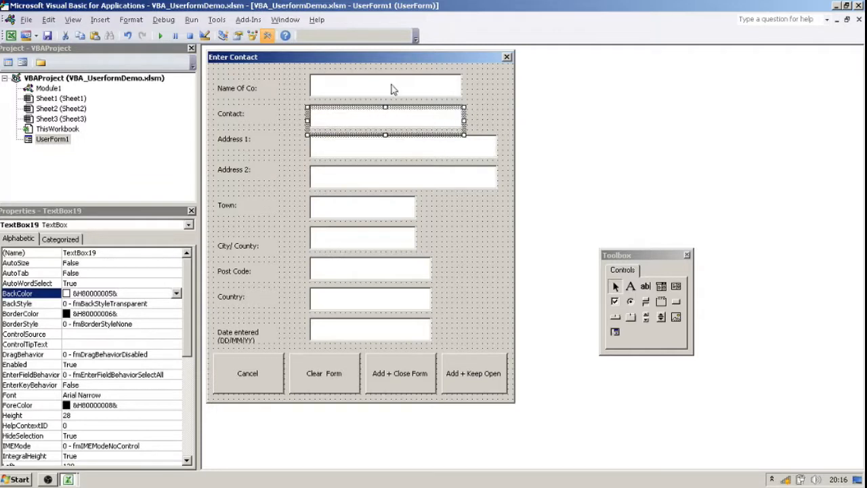
{"action": "left_click", "coordinate": [390, 90]}
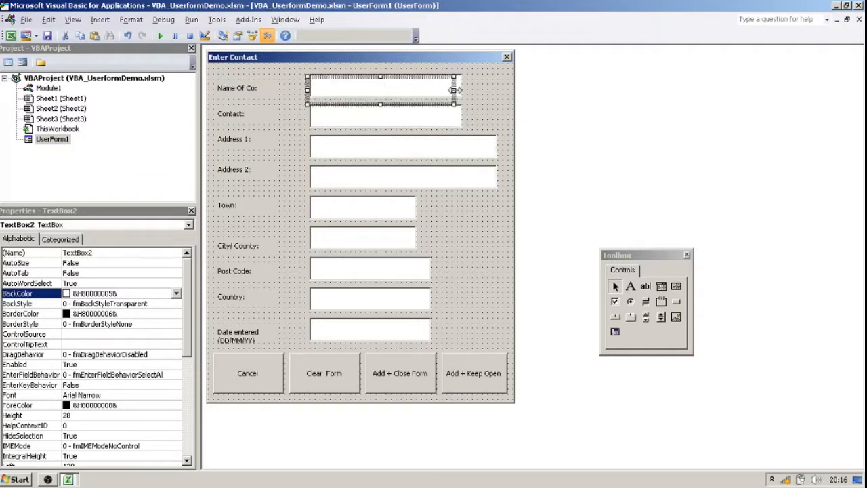
{"action": "left_click", "coordinate": [479, 214]}
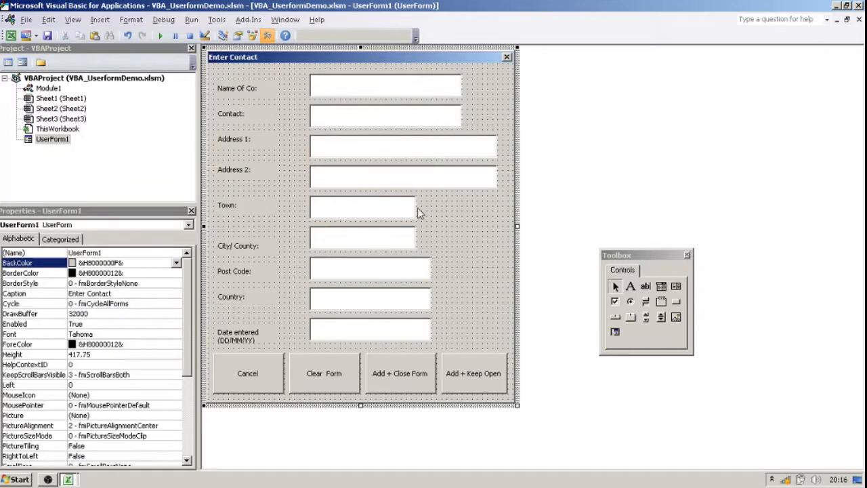
Set the Top property of the Name Of Co label to 20 to line it up with its text box.
{"action": "left_click", "coordinate": [250, 88]}
{"action": "left_click", "coordinate": [261, 124]}
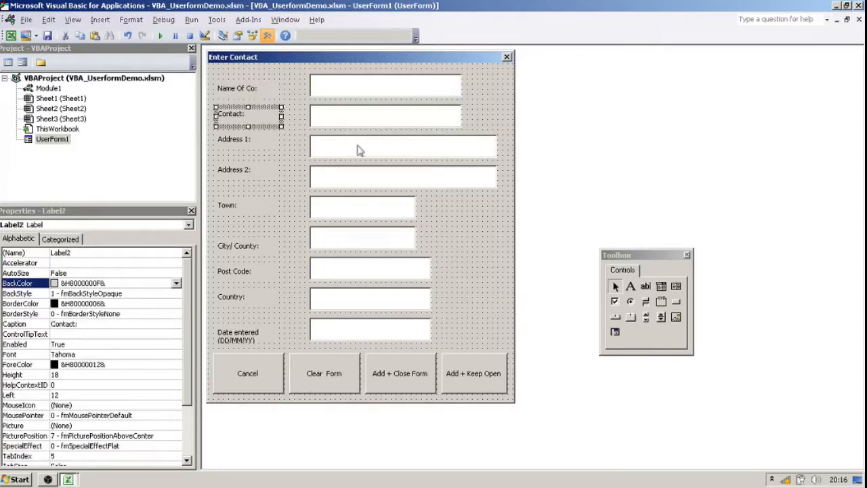
{"action": "left_click", "coordinate": [236, 98]}
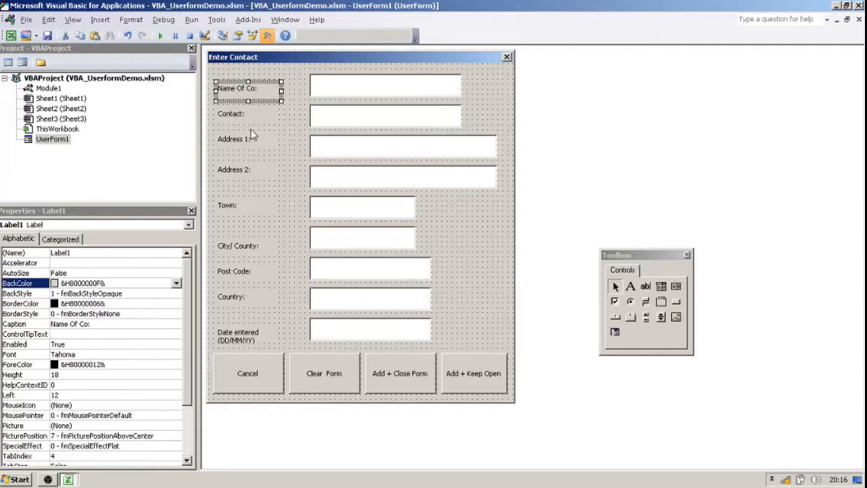
{"action": "left_click_drag", "start_coordinate": [187, 304], "coordinate": [186, 356]}
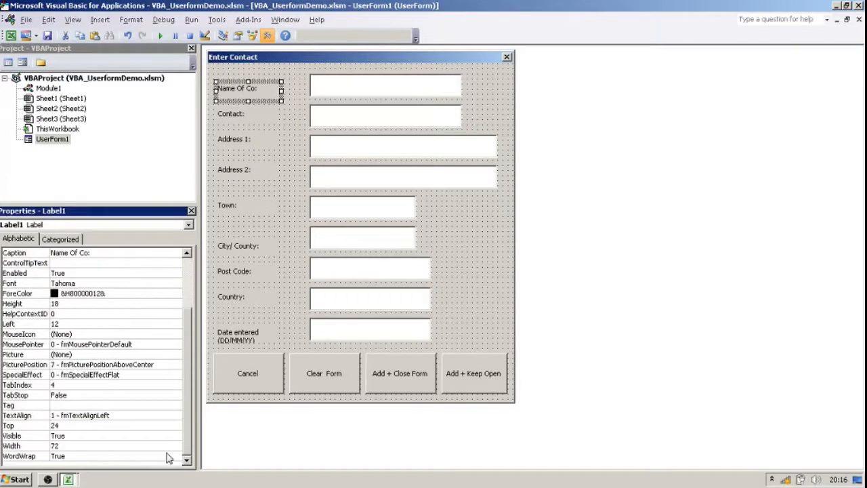
{"action": "left_click", "coordinate": [74, 427]}
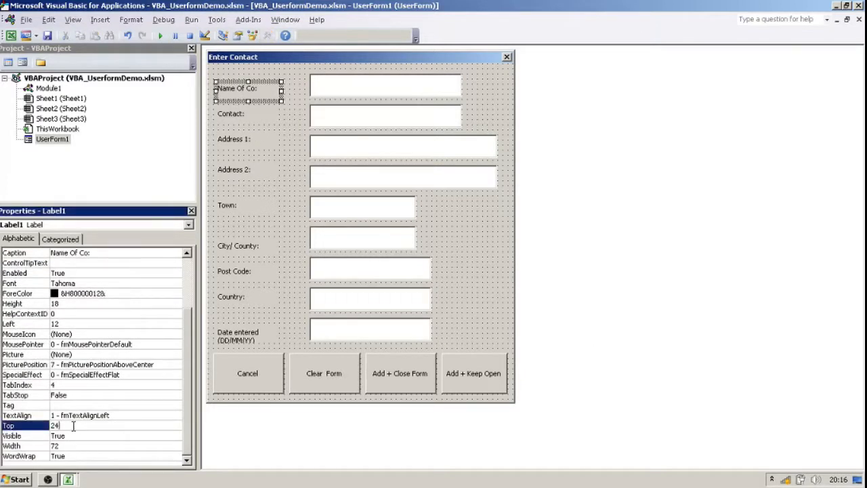
{"action": "double_click", "coordinate": [55, 426]}
{"action": "type", "text": "20"}
{"action": "key", "text": "Return"}
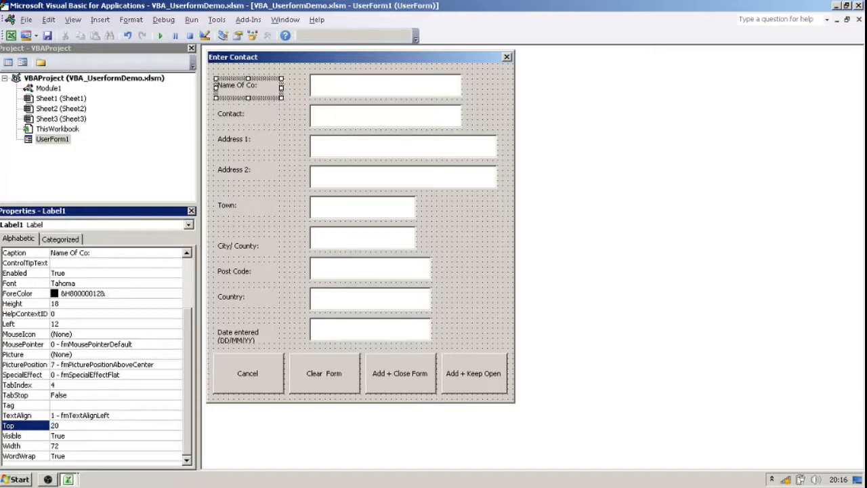
{"action": "left_click", "coordinate": [327, 114]}
{"action": "left_click", "coordinate": [276, 82]}
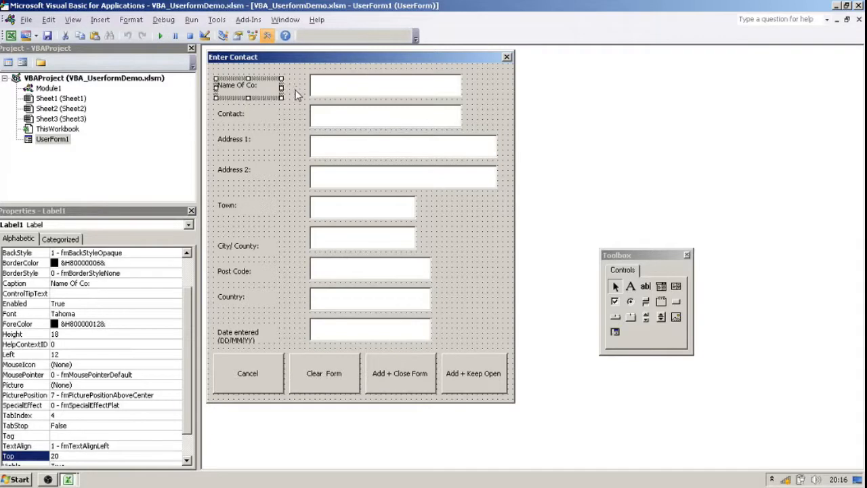
{"action": "left_click", "coordinate": [341, 86]}
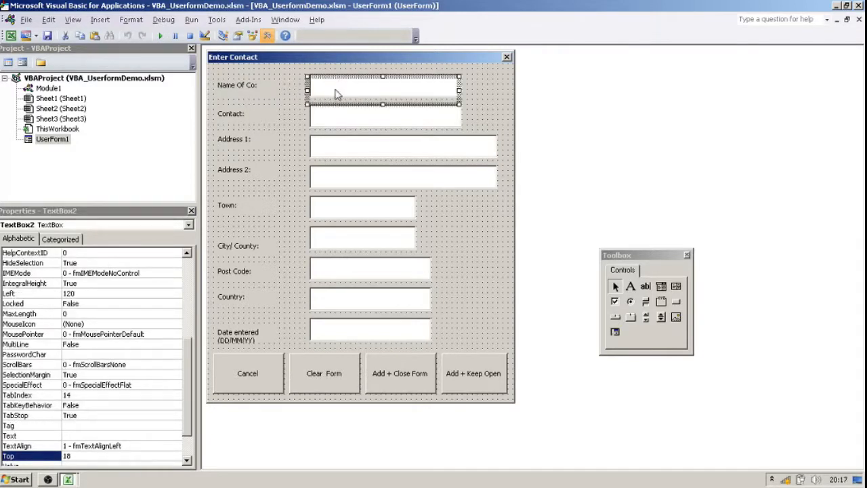
{"action": "left_click", "coordinate": [483, 99]}
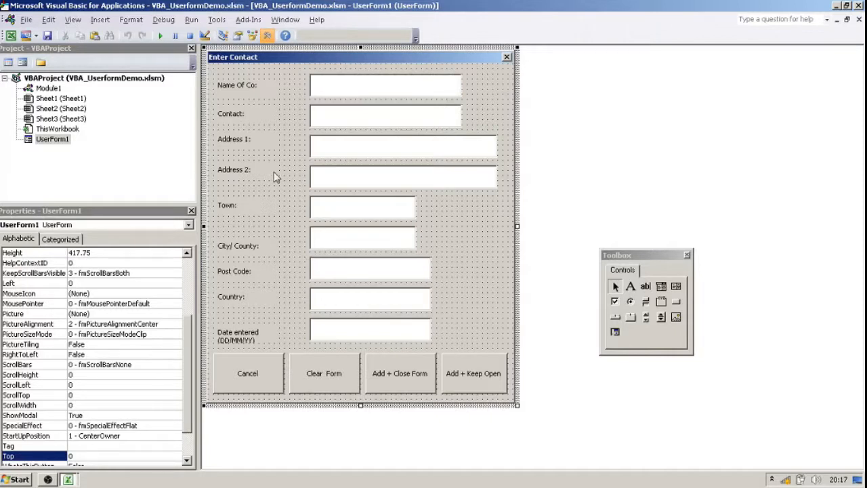
Set the Top property of the Contact label to 56.
{"action": "left_click", "coordinate": [250, 121]}
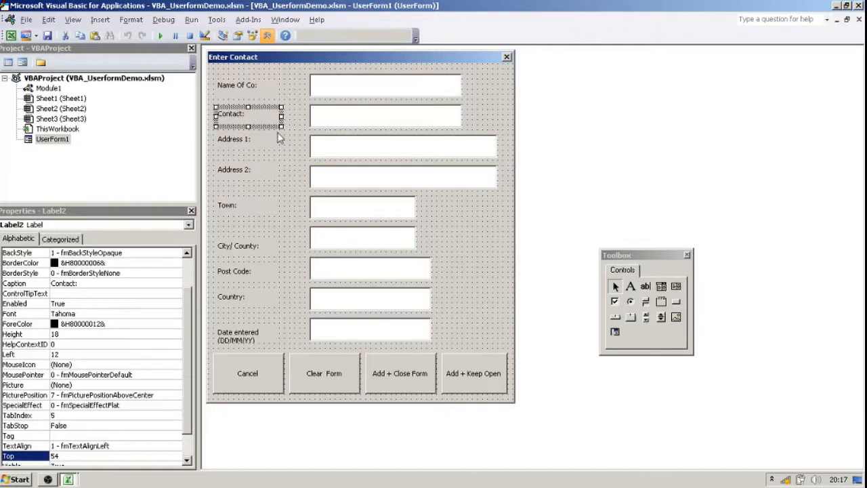
{"action": "left_click", "coordinate": [78, 457]}
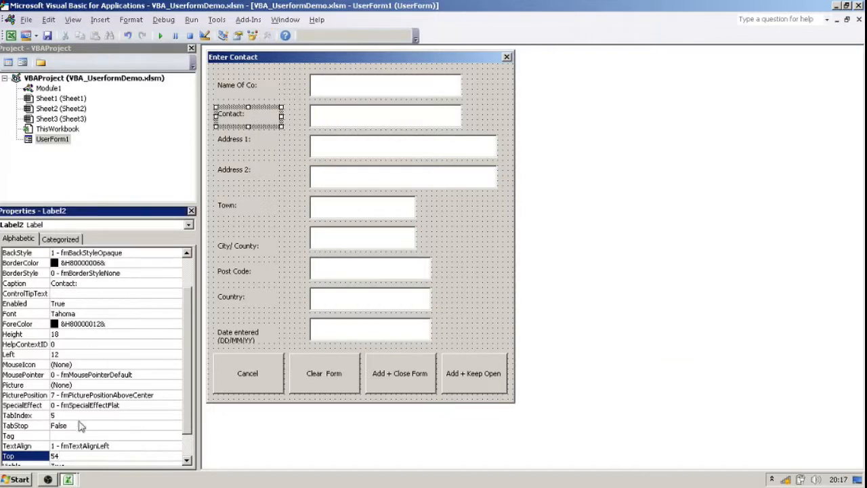
{"action": "type", "text": "6"}
{"action": "key", "text": "Return"}
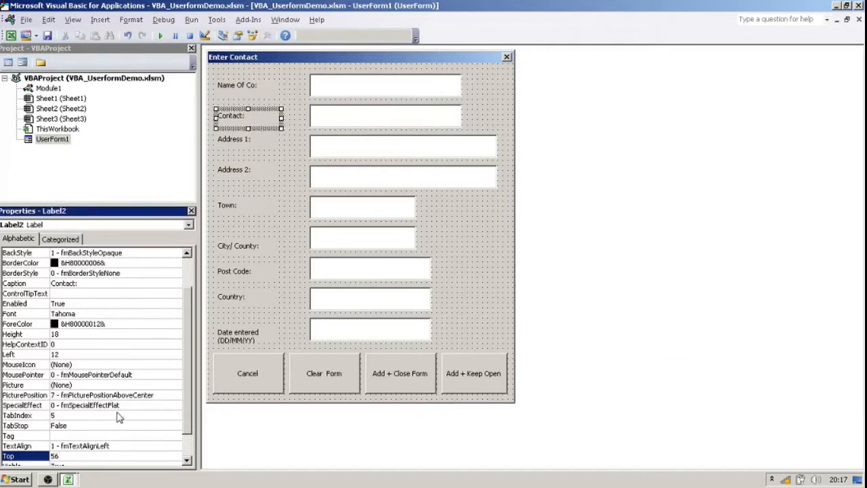
Set the Top property of the Address 1 label to 92.
{"action": "left_click", "coordinate": [259, 144]}
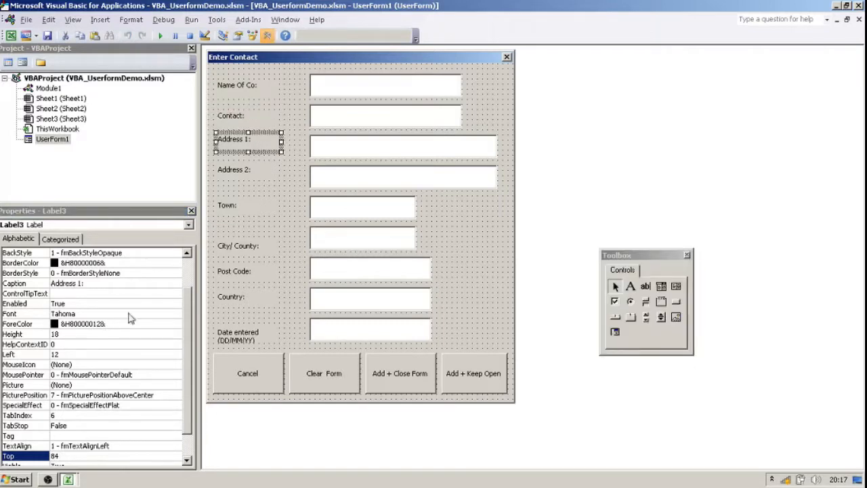
{"action": "left_click", "coordinate": [80, 457]}
{"action": "key", "text": "BackSpace"}
{"action": "key", "text": "BackSpace"}
{"action": "type", "text": "92"}
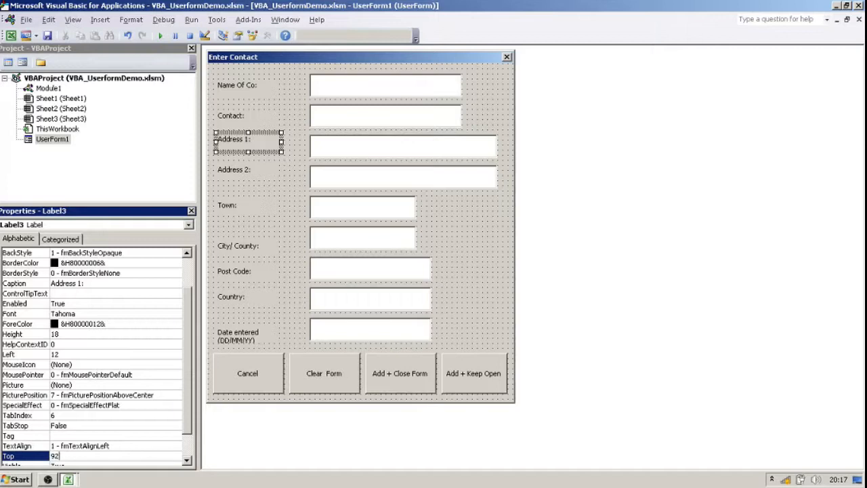
{"action": "key", "text": "Return"}
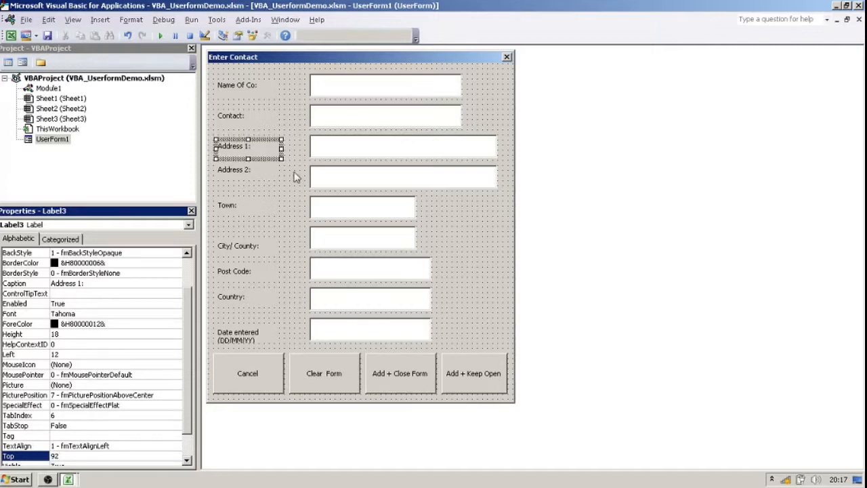
Set the Top property of the Address 2 label to 130.
{"action": "left_click", "coordinate": [264, 170]}
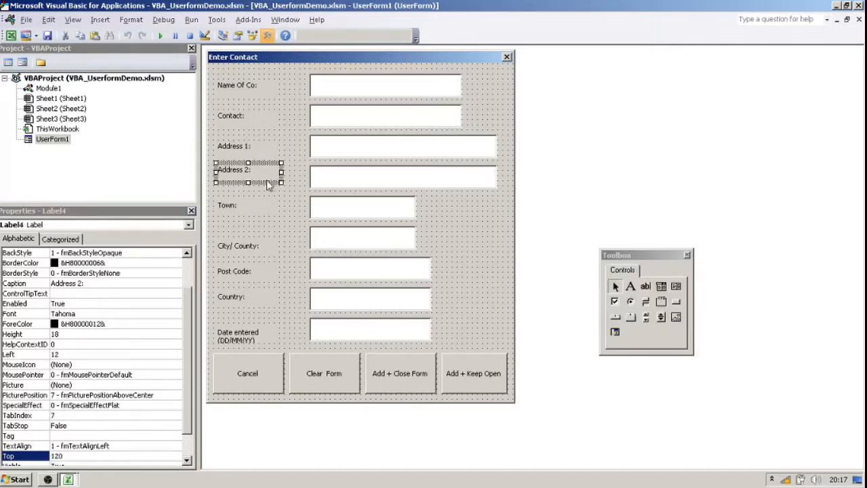
{"action": "left_click", "coordinate": [105, 455]}
{"action": "key", "text": "BackSpace"}
{"action": "key", "text": "BackSpace"}
{"action": "type", "text": "3"}
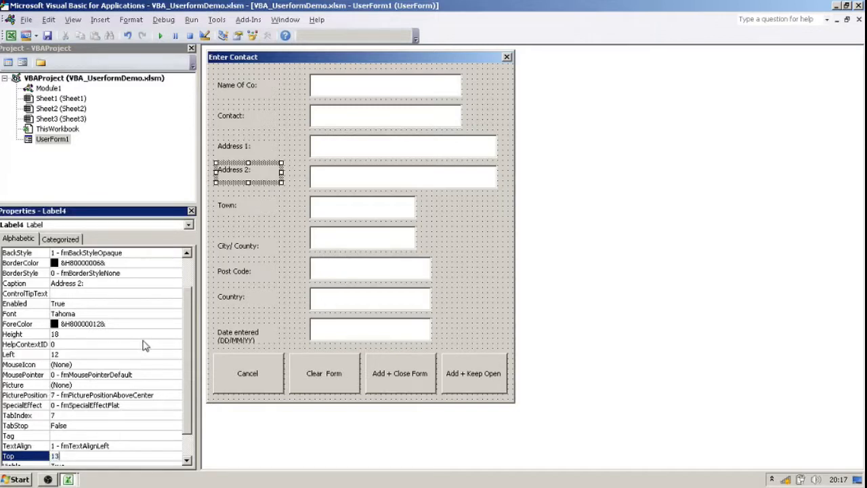
{"action": "type", "text": "0"}
{"action": "key", "text": "Return"}
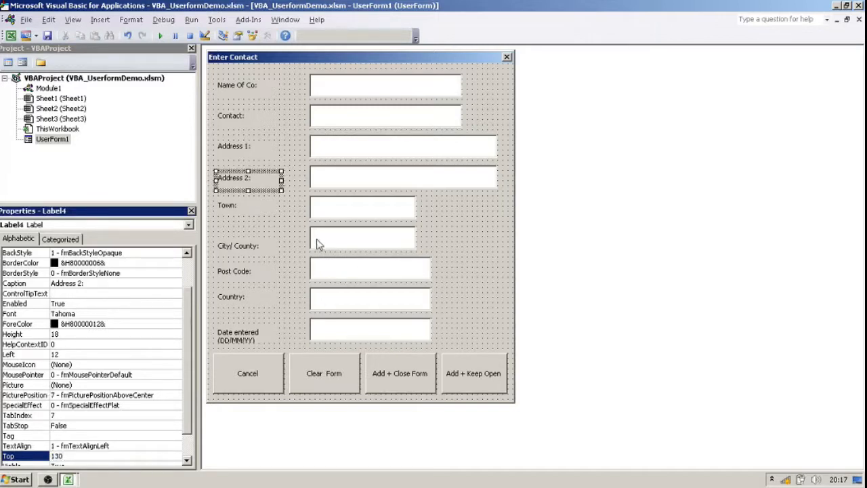
Set the Top property of the Town label to 164, and then adjust it to 166.
{"action": "left_click", "coordinate": [242, 207]}
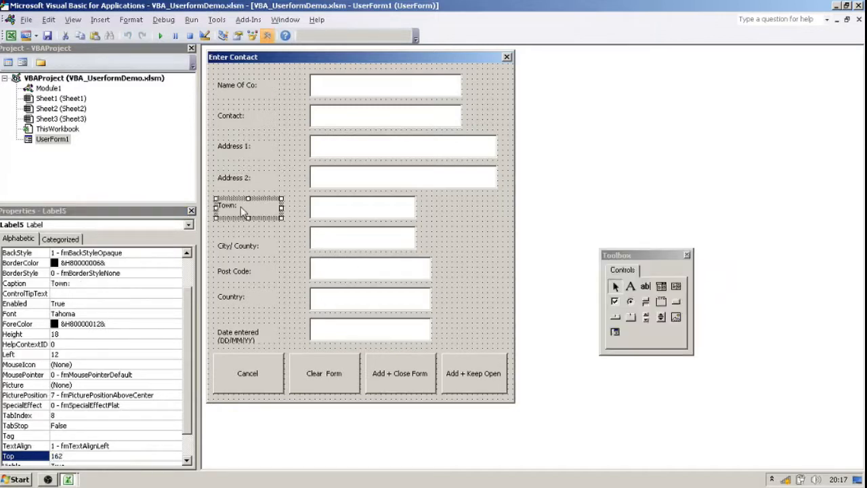
{"action": "left_click", "coordinate": [74, 456]}
{"action": "key", "text": "BackSpace"}
{"action": "type", "text": "4"}
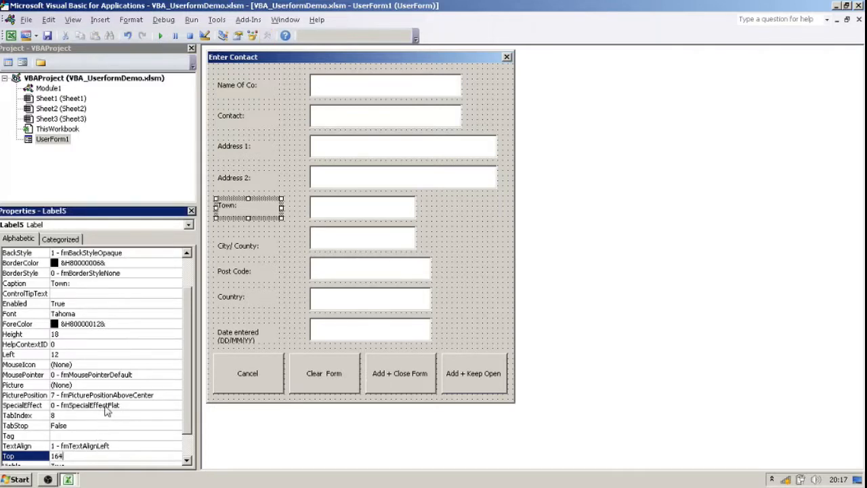
{"action": "key", "text": "Return"}
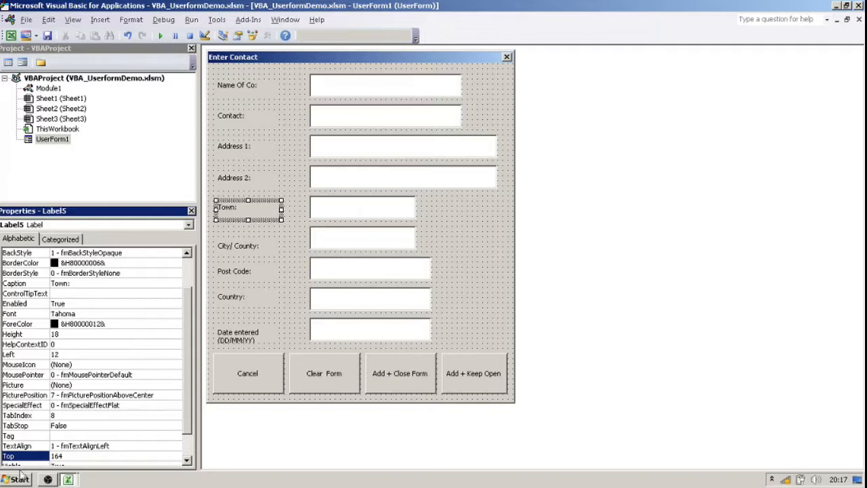
{"action": "left_click", "coordinate": [74, 455]}
{"action": "key", "text": "BackSpace"}
{"action": "type", "text": "6"}
{"action": "key", "text": "Return"}
Set the Top property of the City/ County label to 200.
{"action": "left_click", "coordinate": [250, 250]}
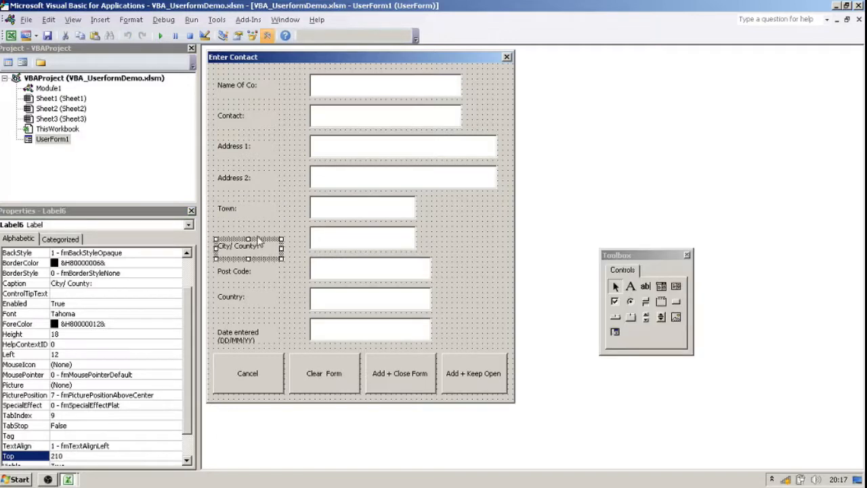
{"action": "left_click", "coordinate": [257, 240]}
{"action": "left_click", "coordinate": [257, 242]}
{"action": "double_click", "coordinate": [94, 456]}
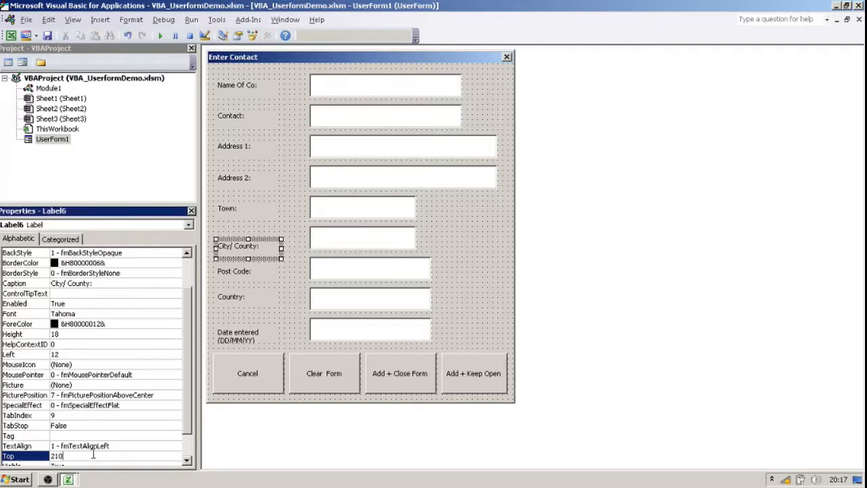
{"action": "type", "text": "200"}
{"action": "key", "text": "Return"}
Set the Top property of the Post Code label to 238.
{"action": "left_click", "coordinate": [232, 271]}
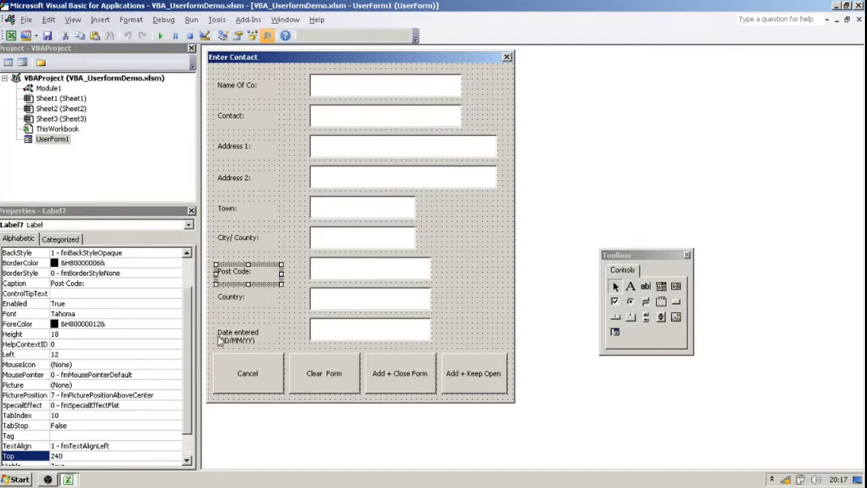
{"action": "double_click", "coordinate": [58, 456]}
{"action": "type", "text": "238"}
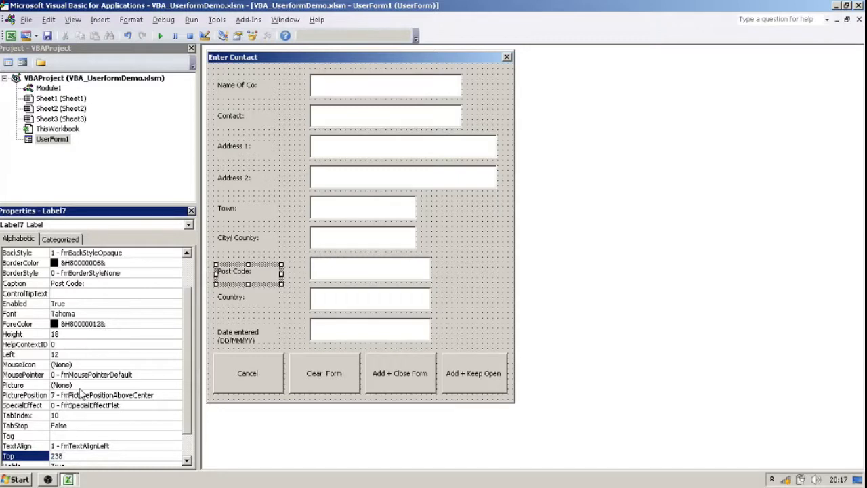
{"action": "key", "text": "Return"}
Set the Top property of the Country label to 268.
{"action": "left_click", "coordinate": [259, 301]}
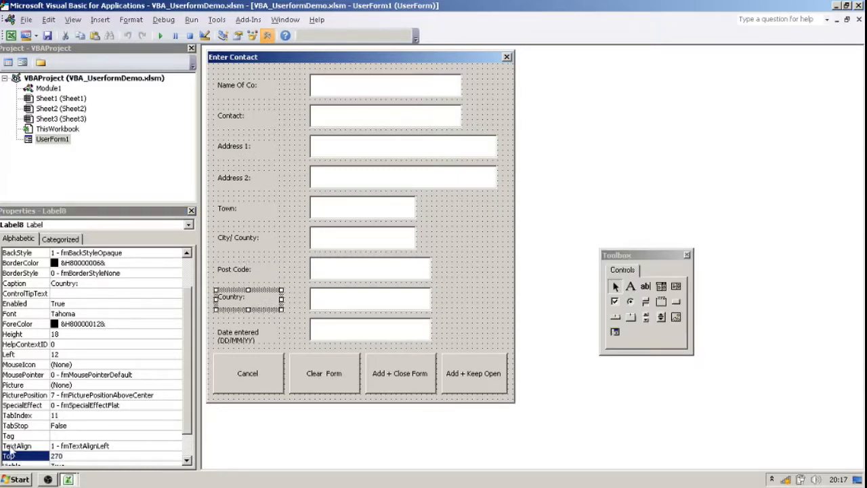
{"action": "left_click", "coordinate": [82, 456]}
{"action": "key", "text": "BackSpace"}
{"action": "key", "text": "BackSpace"}
{"action": "type", "text": "68"}
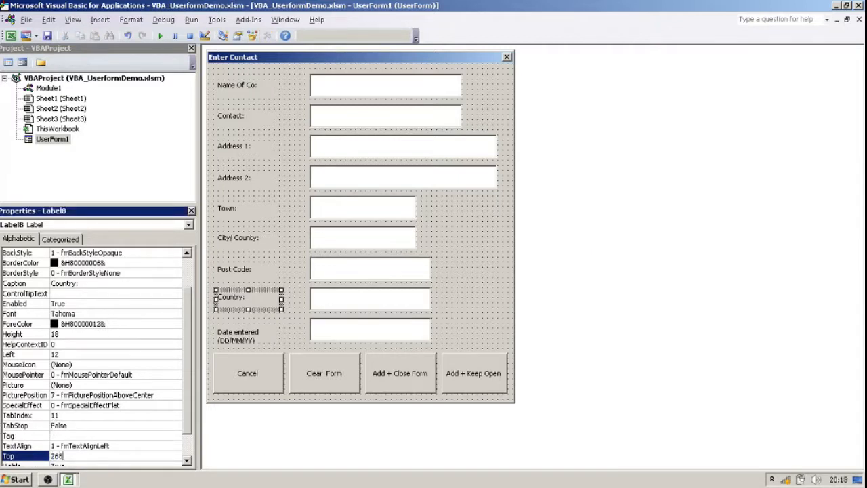
{"action": "key", "text": "Return"}
{"action": "left_click", "coordinate": [455, 246]}
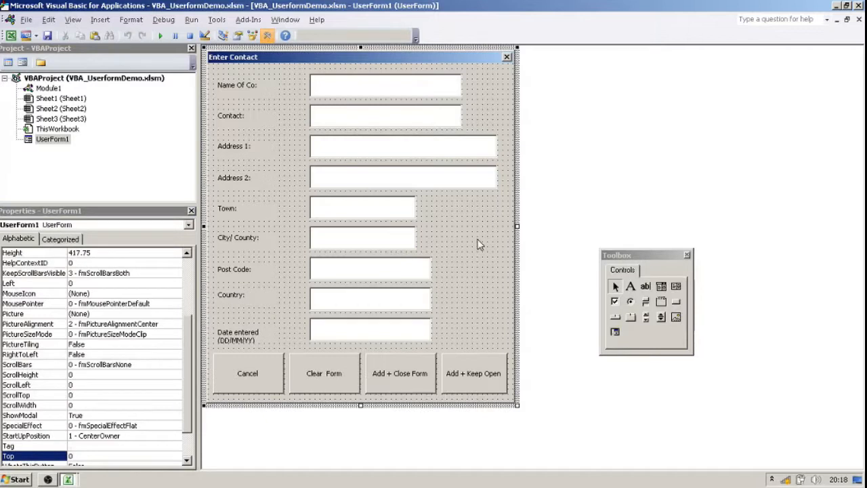
Widen the Date entered (DD/MM/YY) label so that its caption fits on one line.
{"action": "left_click", "coordinate": [245, 341]}
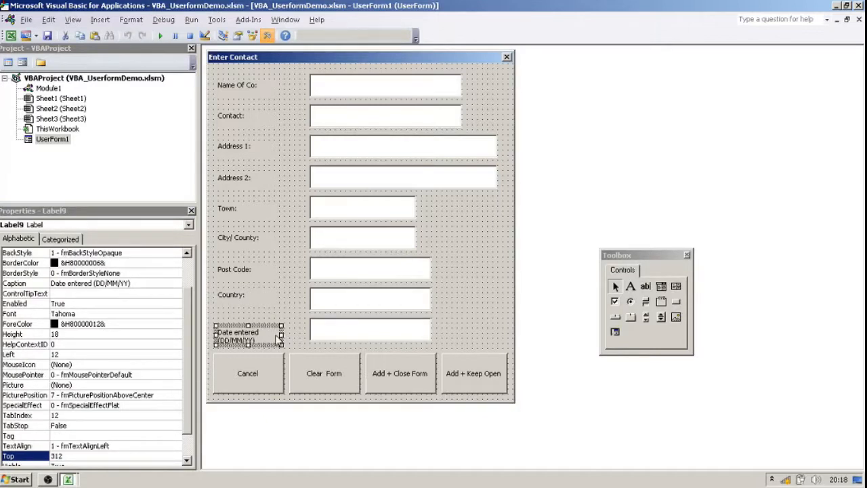
{"action": "left_click_drag", "start_coordinate": [281, 336], "coordinate": [303, 336]}
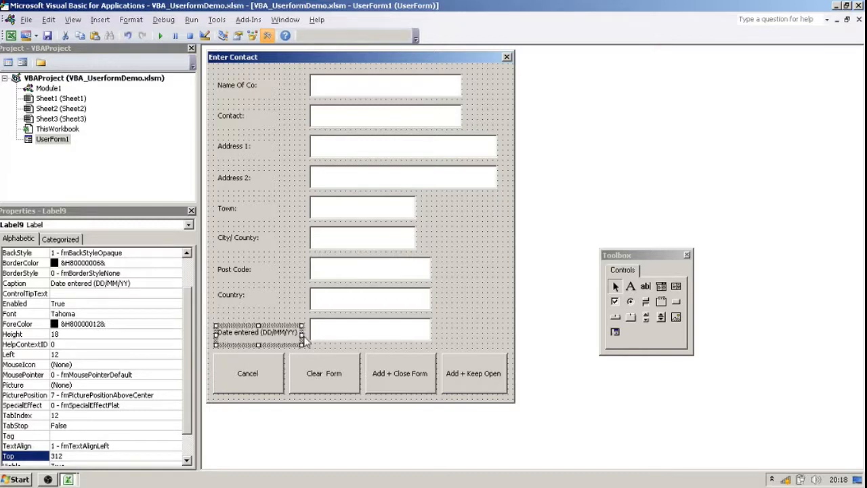
{"action": "left_click", "coordinate": [281, 288]}
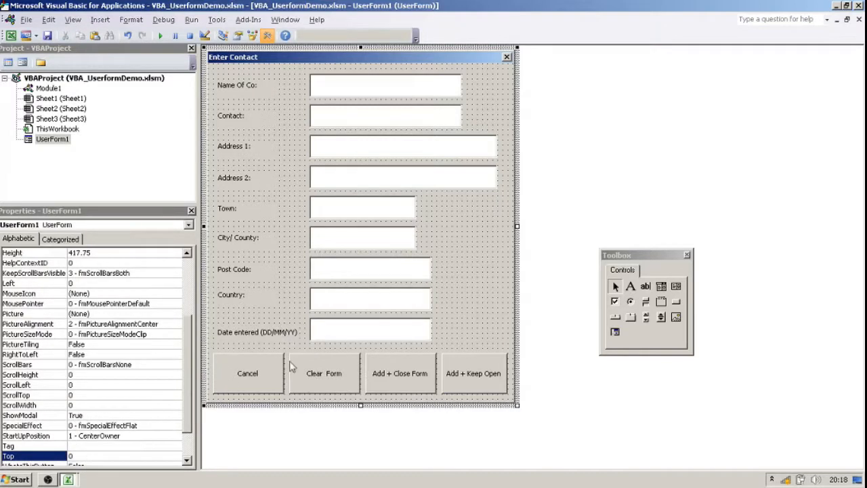
Set the Top property of the Date entered (DD/MM/YY) label to 310.
{"action": "left_click", "coordinate": [287, 332]}
{"action": "left_click", "coordinate": [80, 456]}
{"action": "key", "text": "shift+Home"}
{"action": "type", "text": "3"}
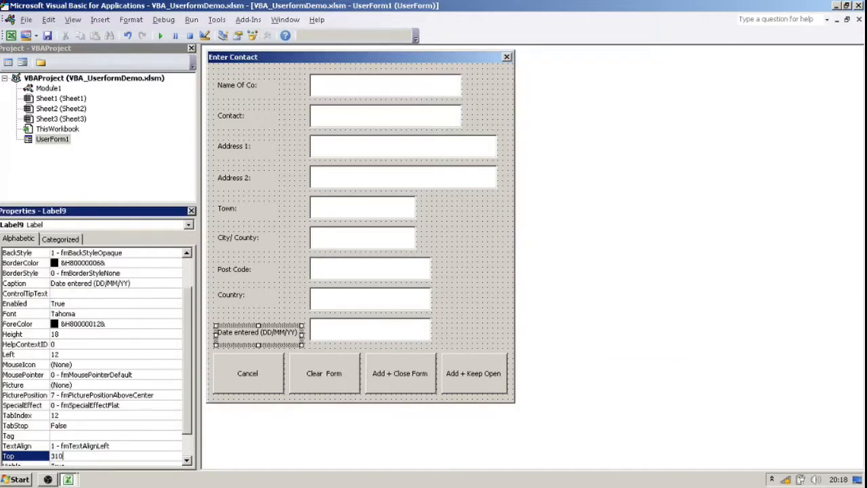
{"action": "type", "text": "10"}
{"action": "key", "text": "Return"}
{"action": "left_click", "coordinate": [464, 235]}
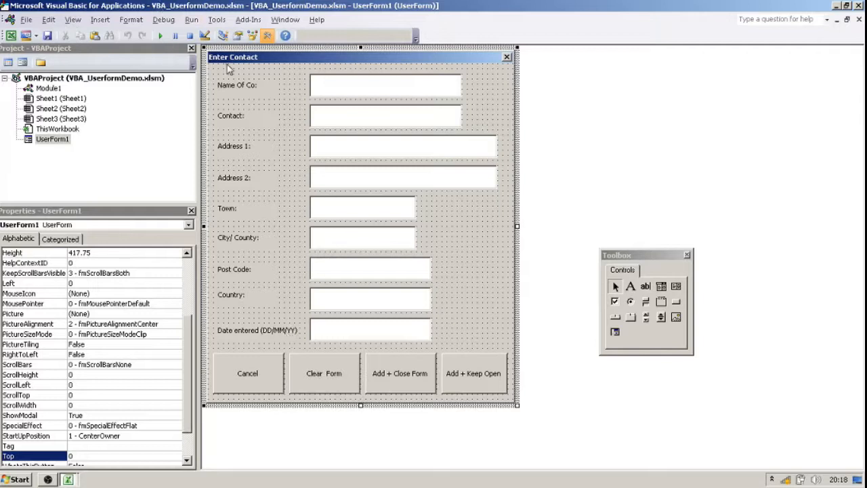
{"action": "left_click", "coordinate": [337, 91]}
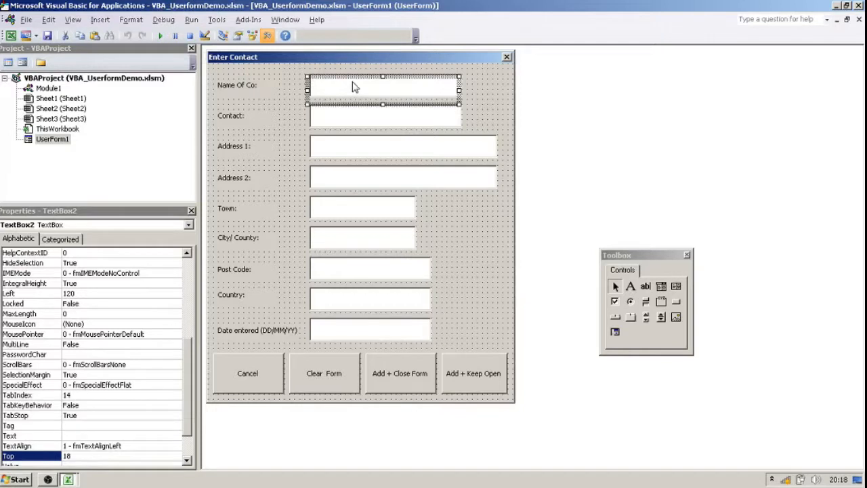
{"action": "left_click", "coordinate": [335, 123]}
{"action": "left_click", "coordinate": [335, 152]}
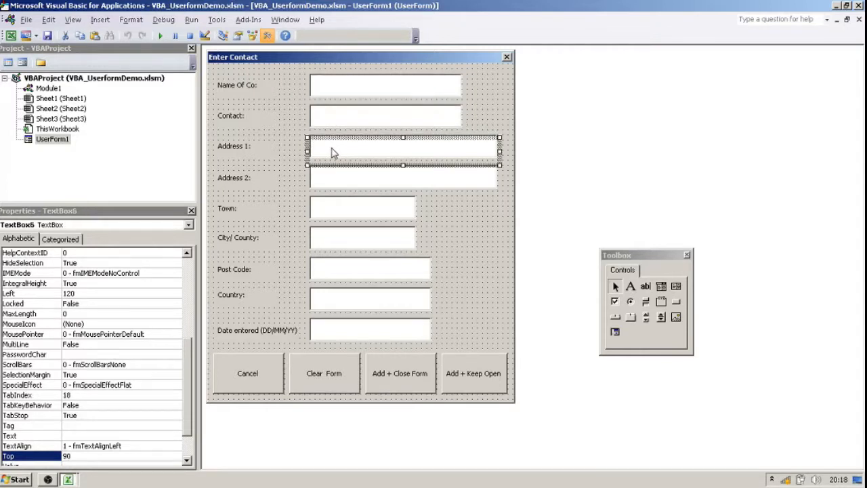
{"action": "left_click", "coordinate": [349, 187]}
{"action": "left_click", "coordinate": [336, 213]}
{"action": "left_click", "coordinate": [337, 248]}
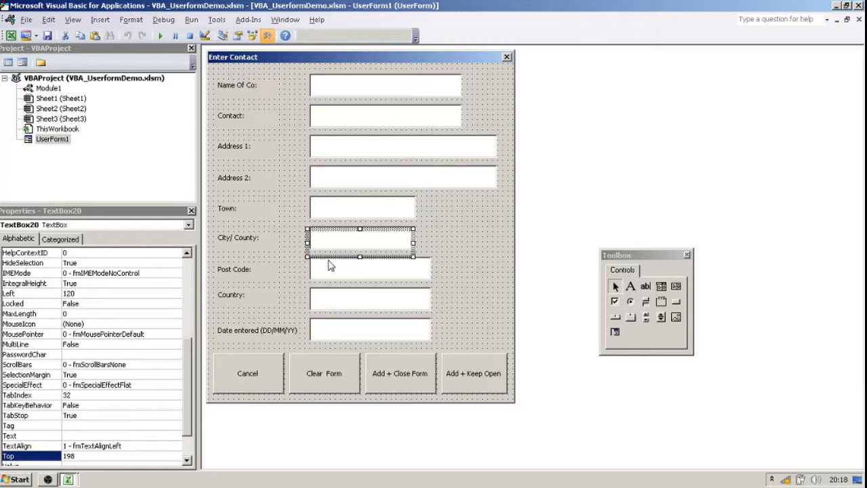
Set the TabIndex property of the Name Of Co text box to 1.
{"action": "left_click", "coordinate": [332, 89]}
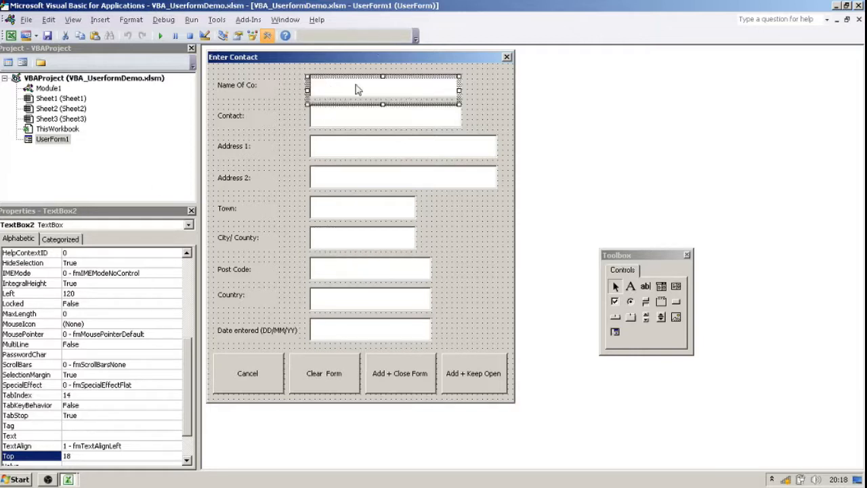
{"action": "left_click_drag", "start_coordinate": [194, 379], "coordinate": [206, 263]}
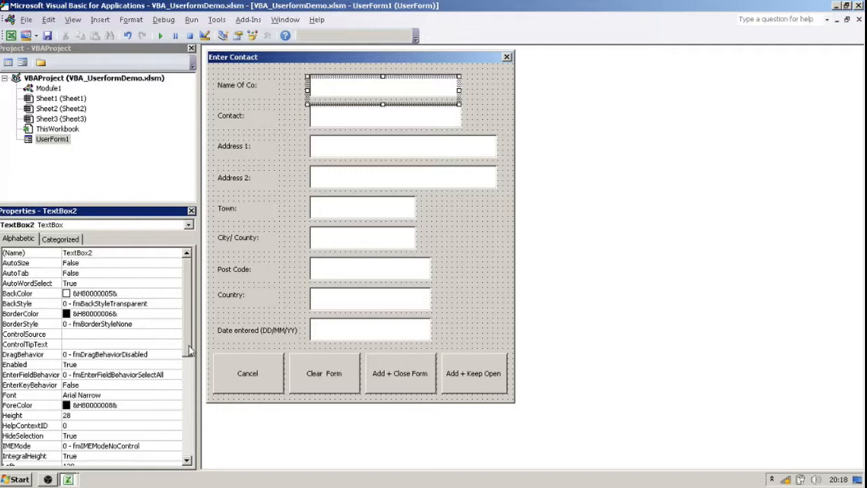
{"action": "left_click_drag", "start_coordinate": [192, 306], "coordinate": [193, 379]}
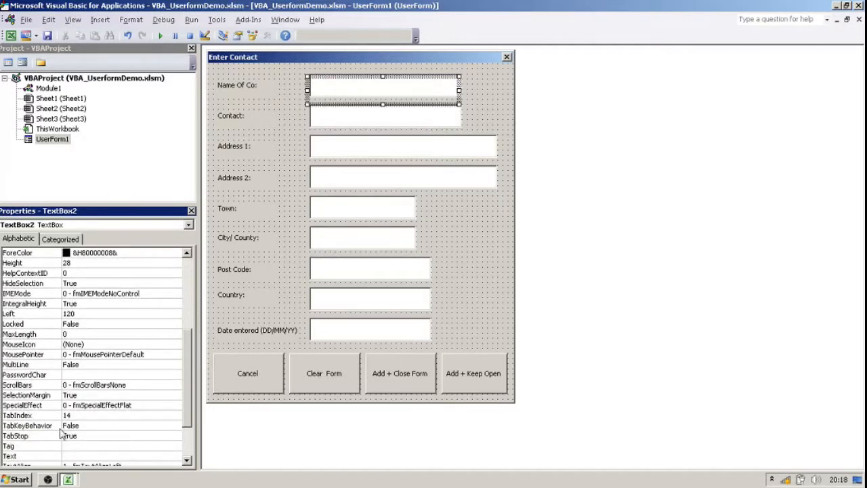
{"action": "left_click", "coordinate": [89, 417]}
{"action": "left_click_drag", "start_coordinate": [90, 417], "coordinate": [15, 357]}
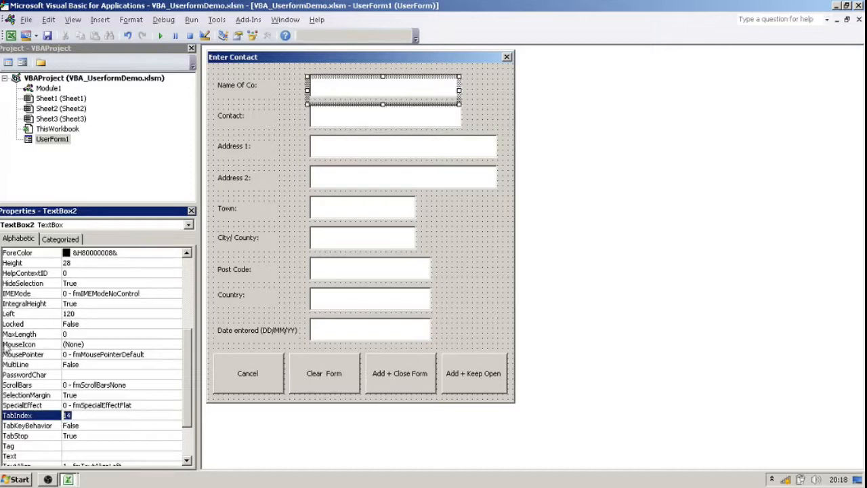
{"action": "type", "text": "1"}
Set the TabIndex of the Contact text box to 2 and of the Address 1 text box to 3.
{"action": "left_click", "coordinate": [342, 120]}
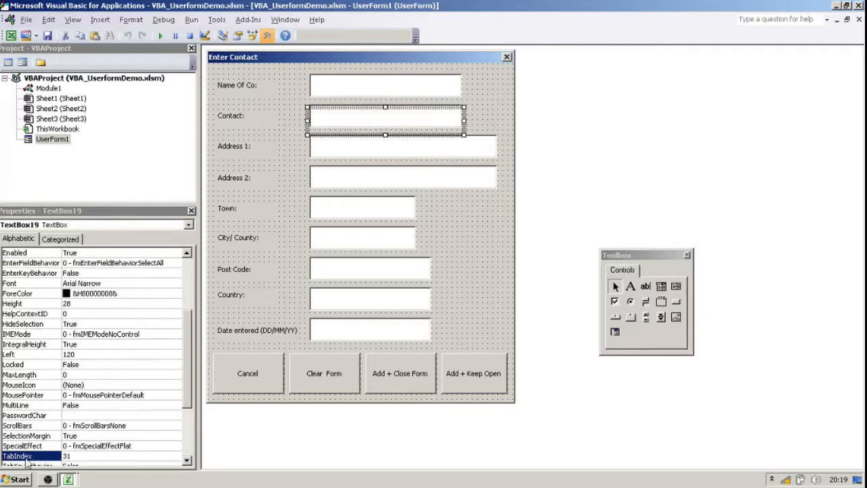
{"action": "double_click", "coordinate": [75, 456]}
{"action": "type", "text": "2"}
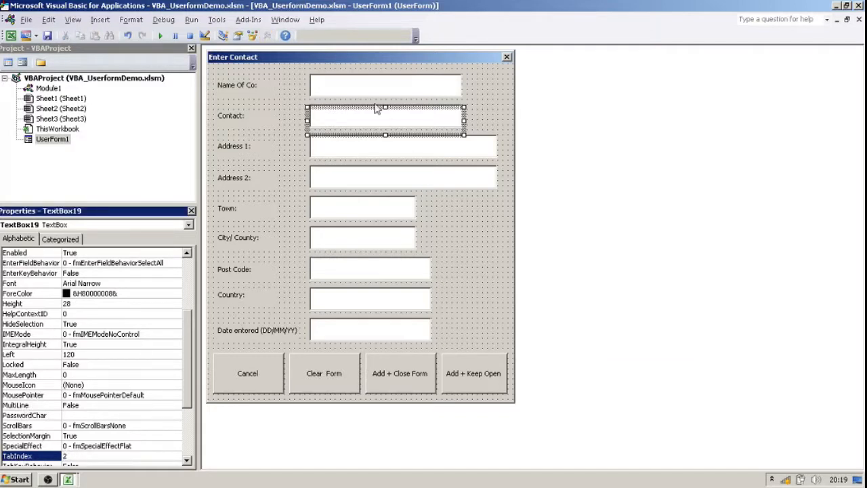
{"action": "left_click", "coordinate": [336, 161]}
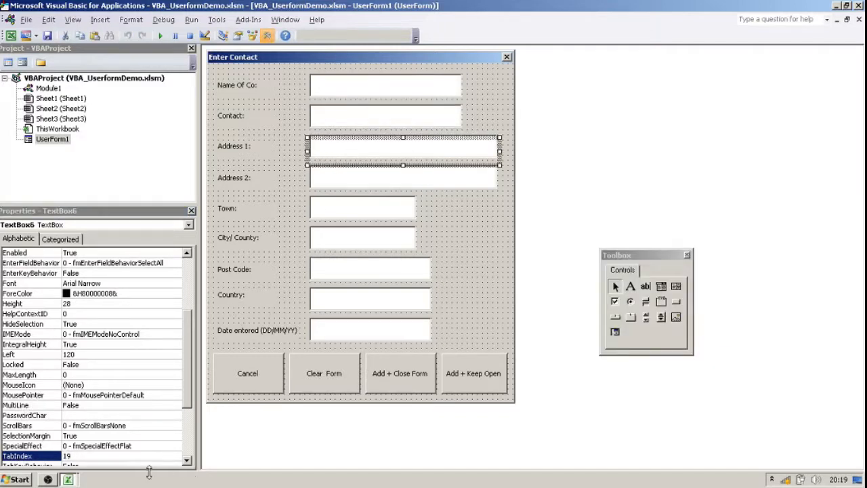
{"action": "left_click", "coordinate": [67, 455]}
{"action": "type", "text": "3"}
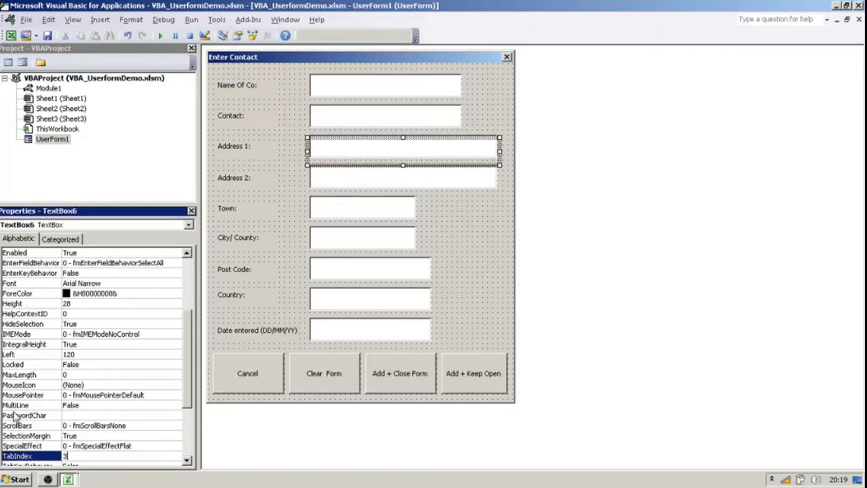
Set the TabIndex of the Address 2 text box to 4 and of the Town text box to 5.
{"action": "left_click", "coordinate": [340, 181]}
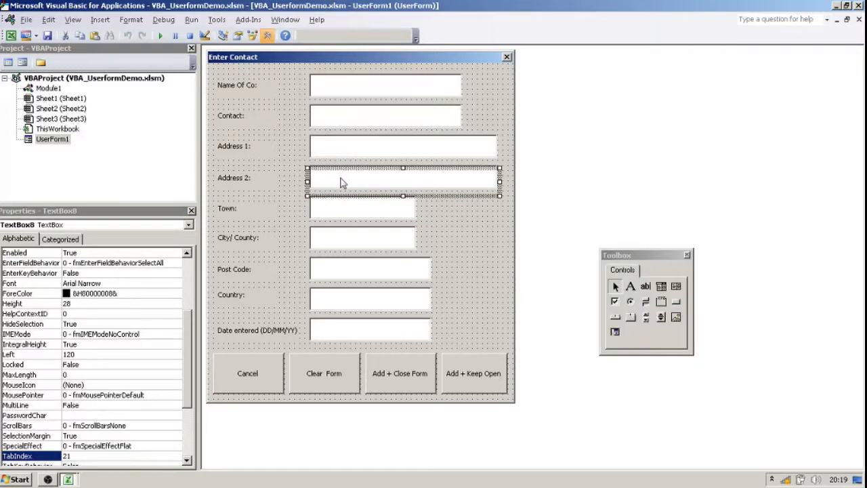
{"action": "left_click", "coordinate": [88, 455]}
{"action": "left_click_drag", "start_coordinate": [88, 455], "coordinate": [40, 405]}
{"action": "type", "text": "4"}
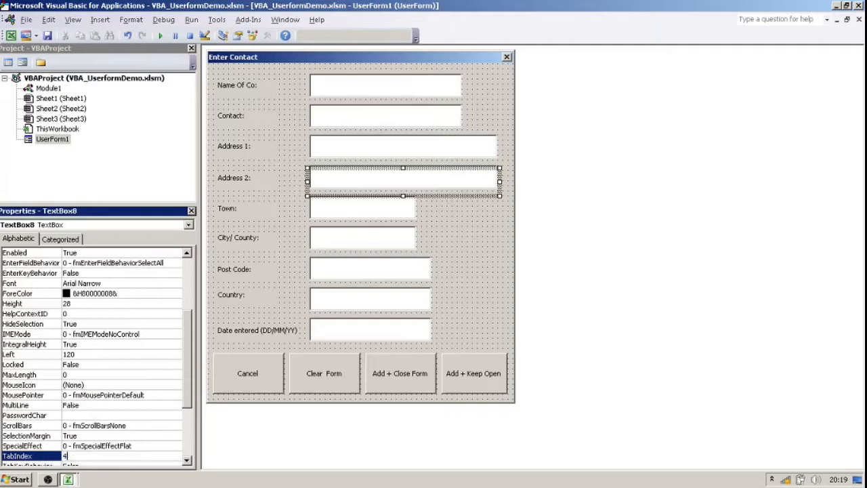
{"action": "left_click", "coordinate": [364, 217]}
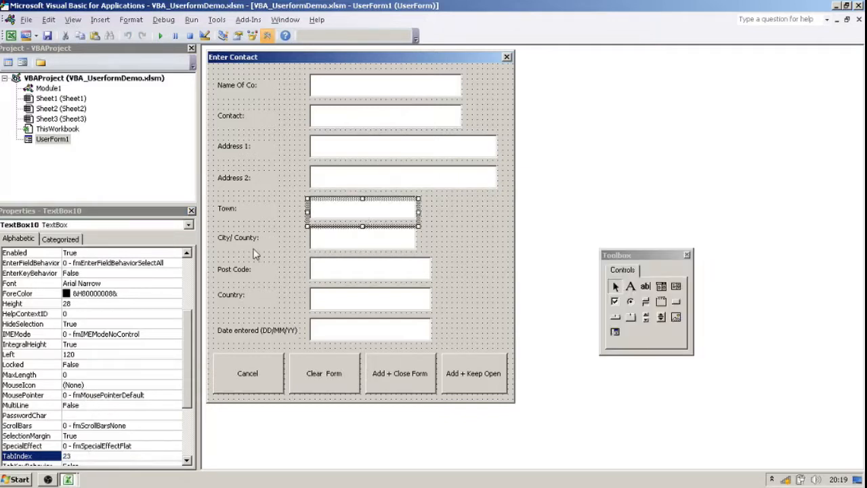
{"action": "left_click", "coordinate": [72, 455]}
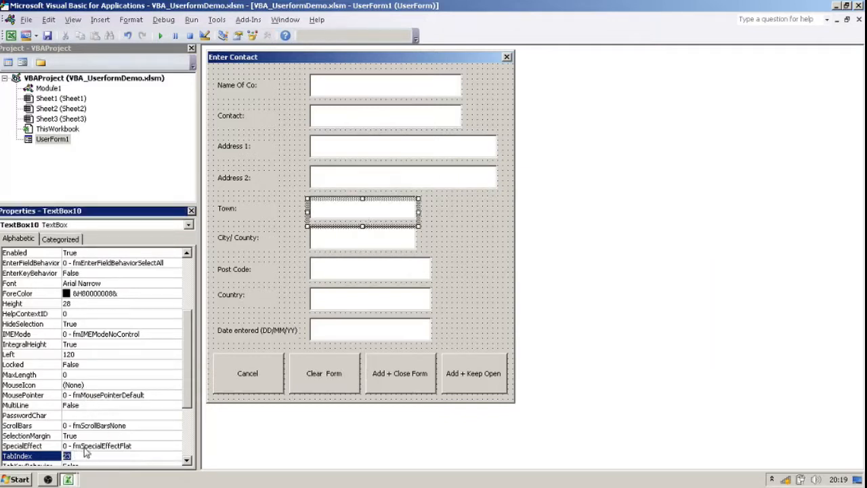
{"action": "type", "text": "5"}
Set the TabIndex of the City/ County text box to 6 and of the Post Code text box to 7.
{"action": "left_click", "coordinate": [353, 245]}
{"action": "left_click", "coordinate": [73, 455]}
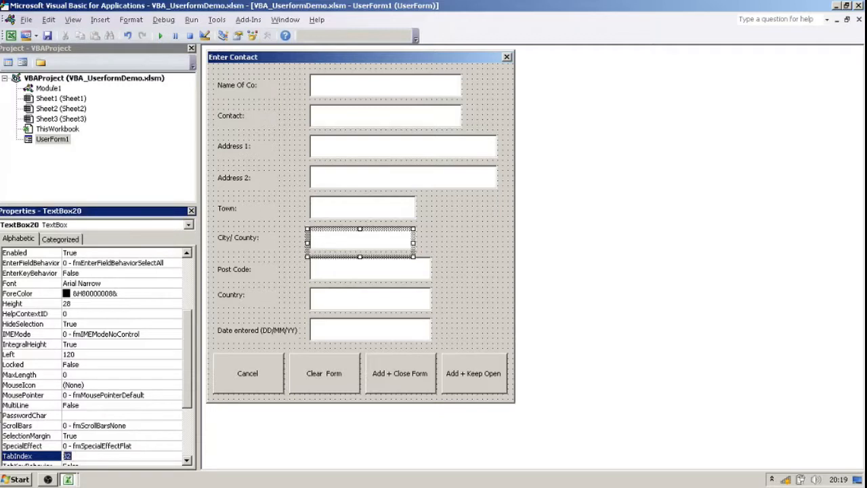
{"action": "type", "text": "6"}
{"action": "left_click", "coordinate": [365, 275]}
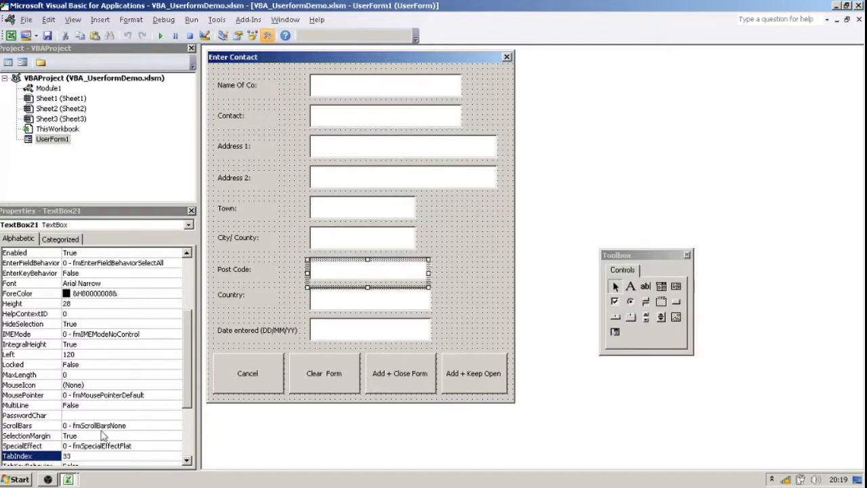
{"action": "left_click", "coordinate": [84, 456]}
{"action": "double_click", "coordinate": [87, 455]}
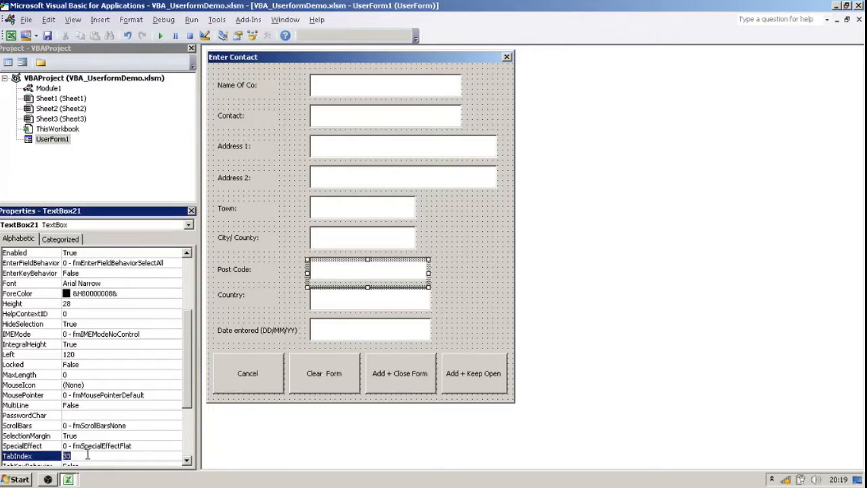
{"action": "type", "text": "7"}
Set the TabIndex of the Country text box to 9 and of the Date entered text box to 9.
{"action": "left_click", "coordinate": [352, 305]}
{"action": "left_click", "coordinate": [66, 456]}
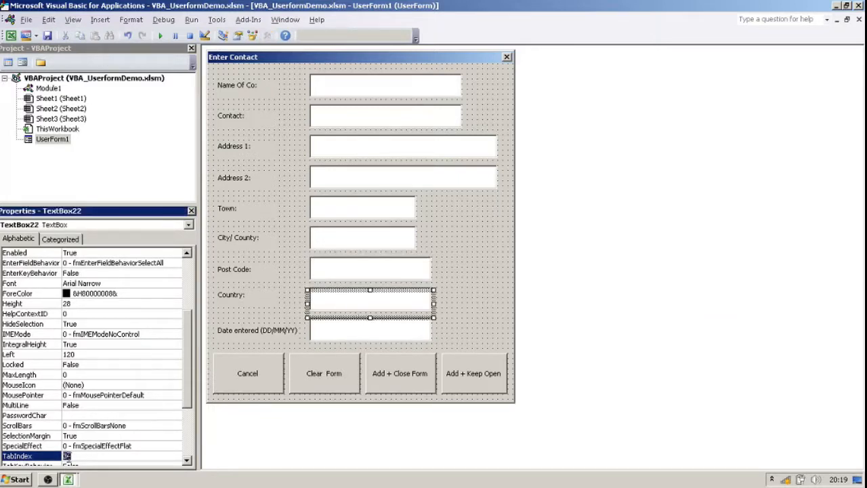
{"action": "type", "text": "9"}
{"action": "left_click", "coordinate": [322, 341]}
{"action": "left_click", "coordinate": [72, 456]}
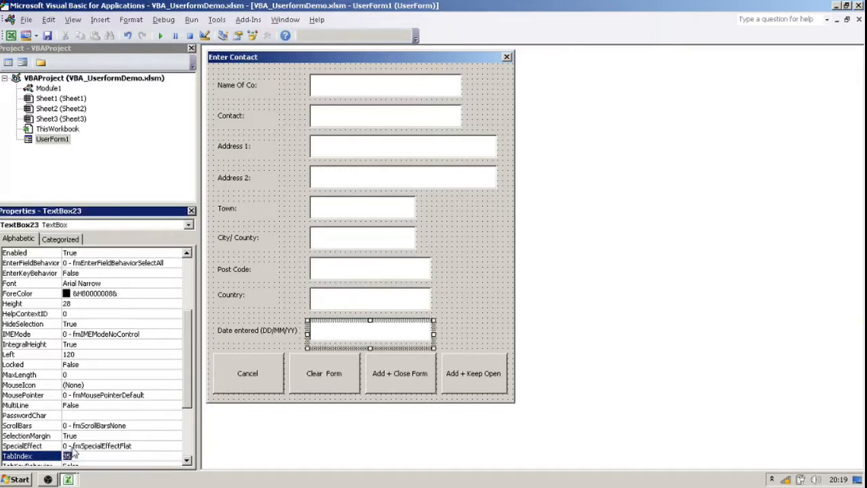
{"action": "type", "text": "9"}
Set the TabIndex of the Add + Close Form command button to 10 and of Add + Keep Open to 11.
{"action": "left_click", "coordinate": [416, 366]}
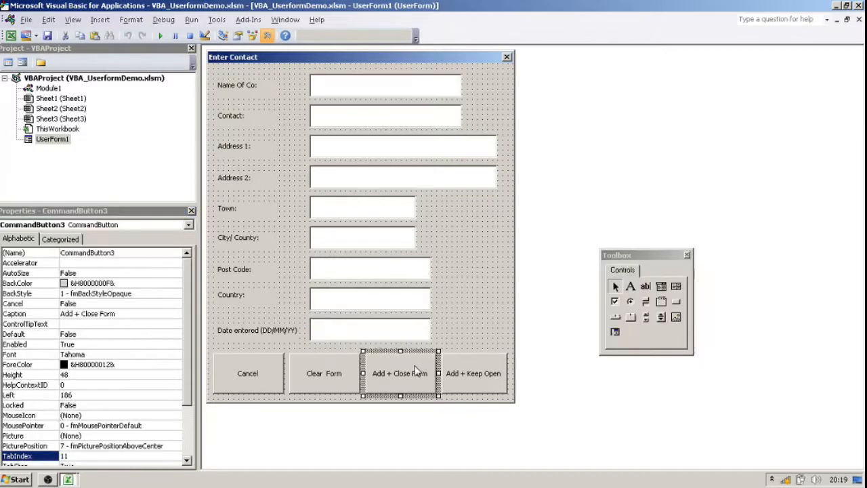
{"action": "left_click", "coordinate": [71, 456]}
{"action": "type", "text": "10"}
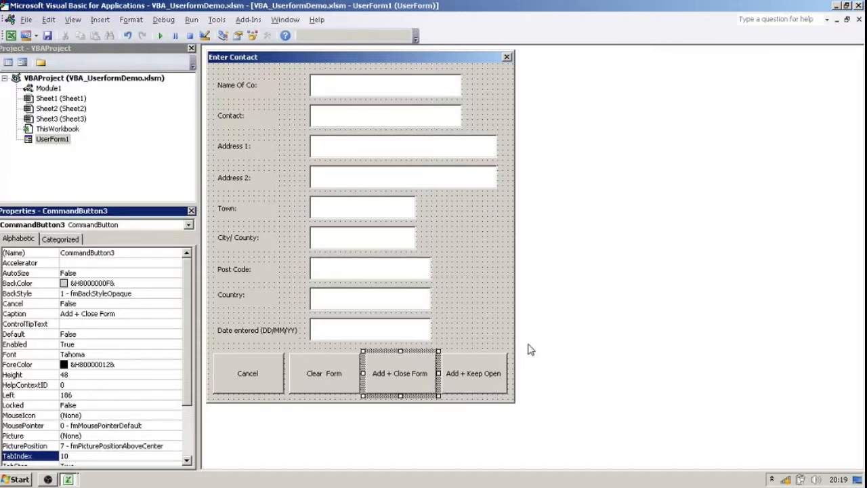
{"action": "left_click", "coordinate": [488, 349]}
{"action": "left_click", "coordinate": [476, 376]}
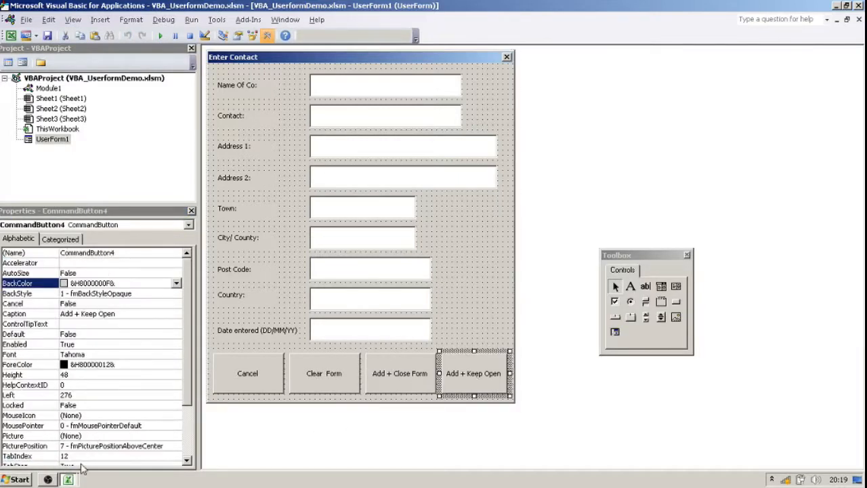
{"action": "left_click", "coordinate": [88, 446]}
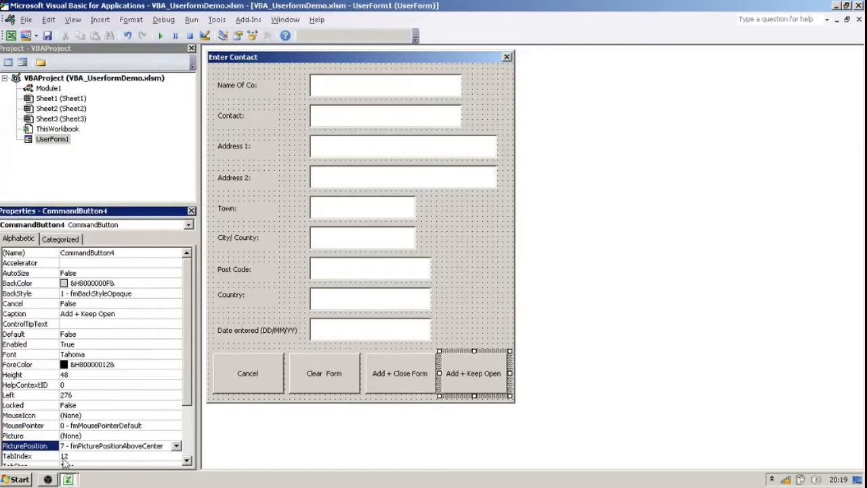
{"action": "left_click", "coordinate": [78, 456]}
{"action": "type", "text": "11"}
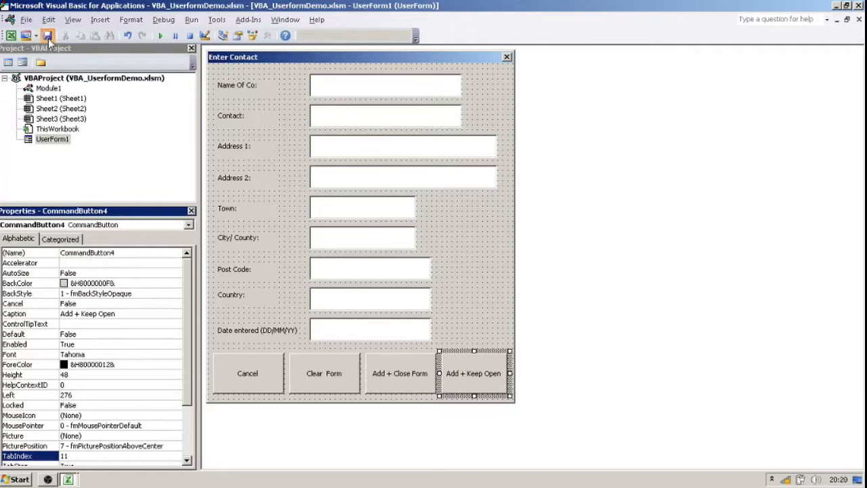
Switch to the Excel workbook and launch the Enter Contact form with Add Me on Sheet1.
{"action": "left_click", "coordinate": [68, 479]}
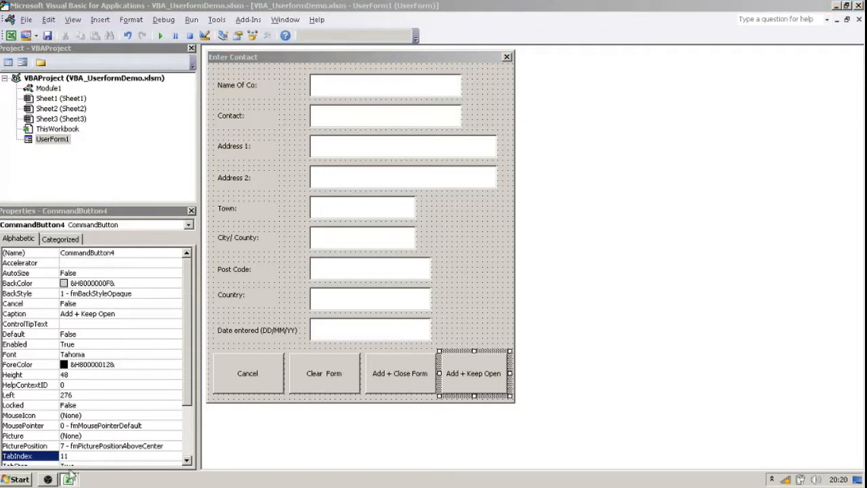
{"action": "left_click", "coordinate": [70, 439]}
{"action": "left_click", "coordinate": [654, 163]}
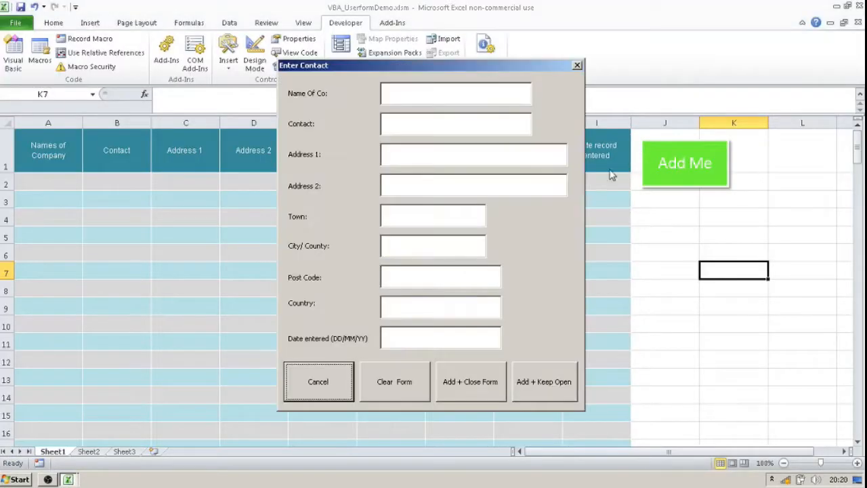
Fill in AMAZON as the company name, then the contact's name, both address lines and the town.
{"action": "left_click", "coordinate": [401, 94]}
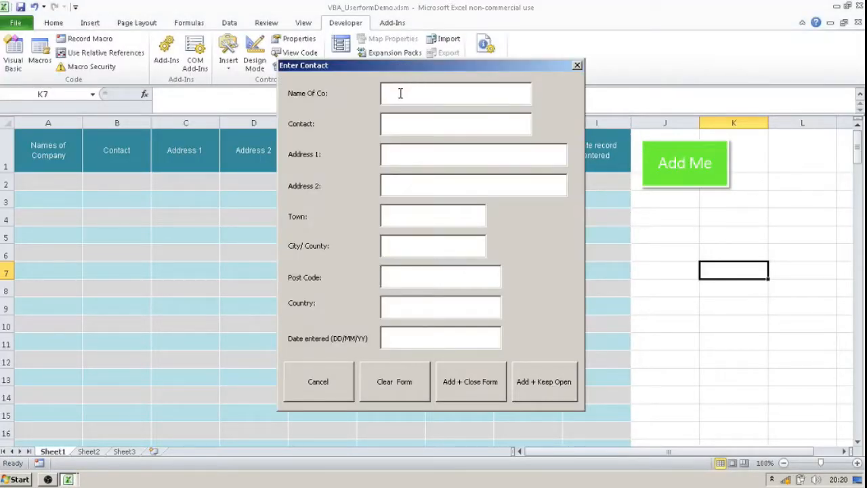
{"action": "type", "text": "A"}
{"action": "type", "text": "MAZGON"}
{"action": "type", "text": "ON"}
{"action": "type", "text": "DAVE"}
{"action": "type", "text": "AMAZON"}
{"action": "type", "text": " HOUSE"}
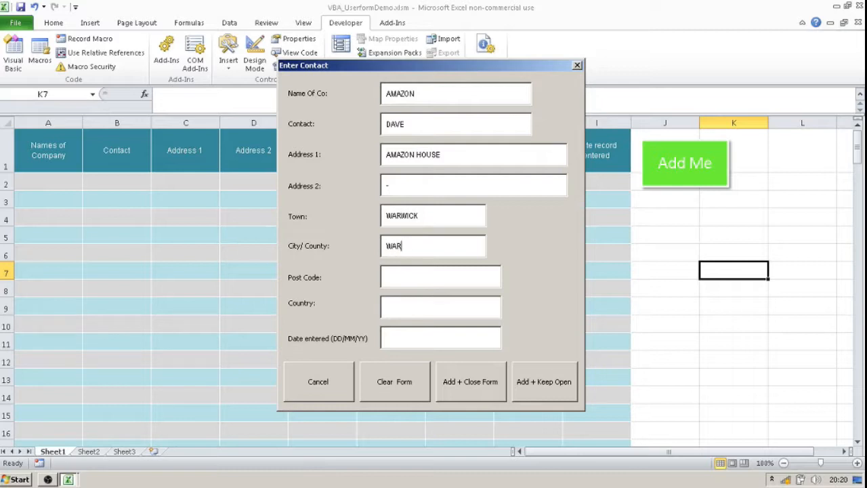
Complete the City/ County field and enter the post code.
{"action": "type", "text": "RE"}
{"action": "key", "text": "Tab"}
{"action": "type", "text": "WA12 222"}
{"action": "key", "text": "Tab"}
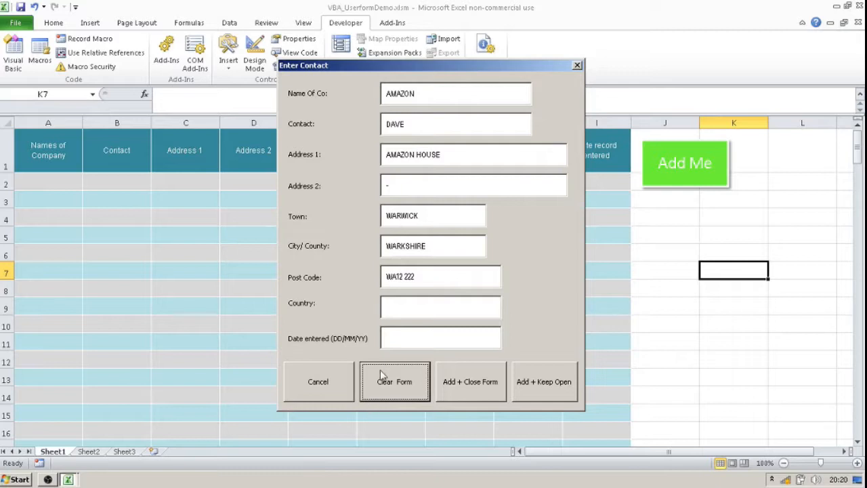
Enter UNITED KINGDOM as the country and 12/12/2019 as the date entered, and try submitting the record with Add + Close Form.
{"action": "left_click", "coordinate": [403, 309]}
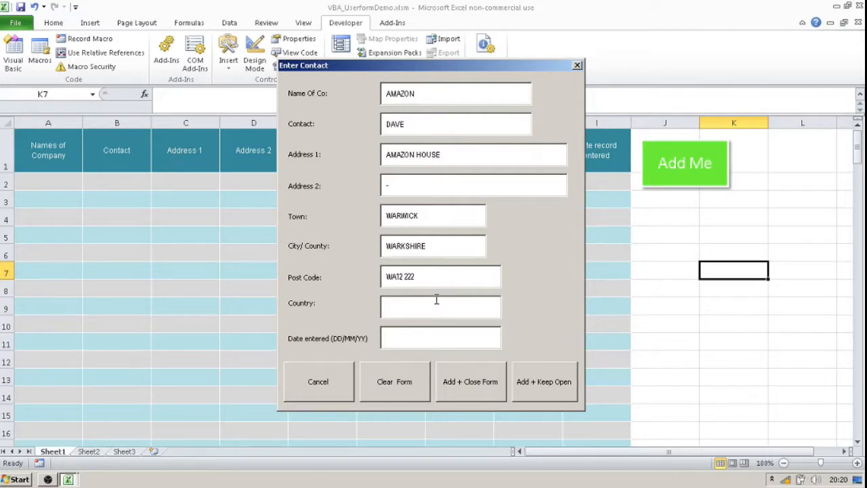
{"action": "type", "text": "UNITED KINGDOM"}
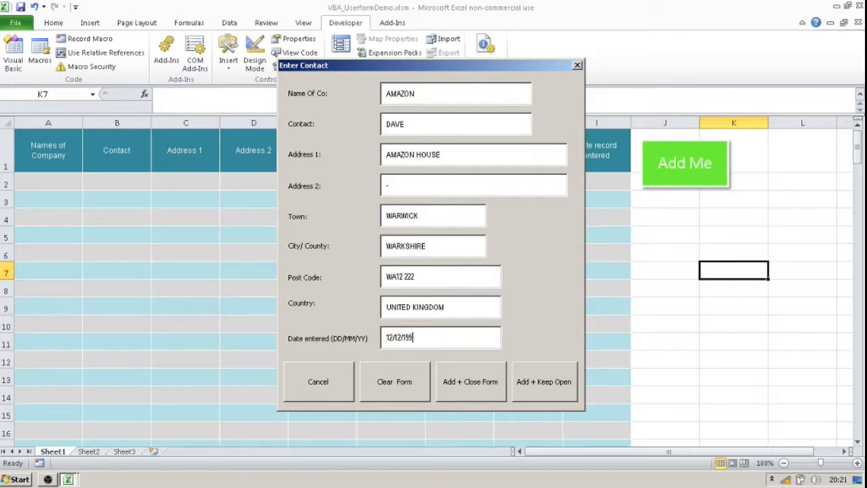
{"action": "type", "text": "201"}
{"action": "left_click", "coordinate": [472, 381]}
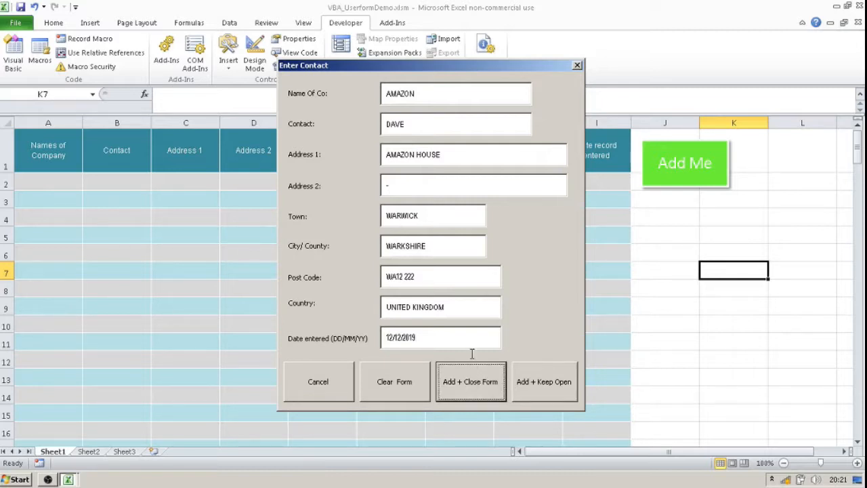
Try the form's Clear Form and Cancel buttons, close the Enter Contact form and return to the Visual Basic editor.
{"action": "left_click", "coordinate": [373, 374]}
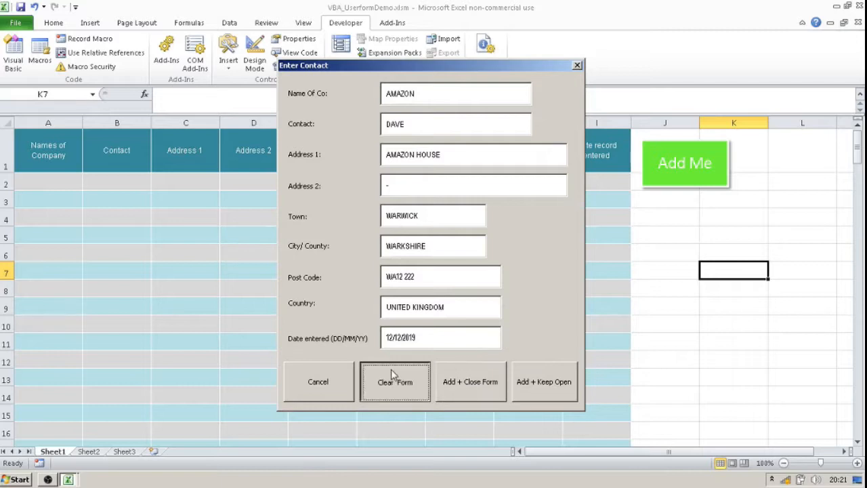
{"action": "left_click", "coordinate": [315, 397]}
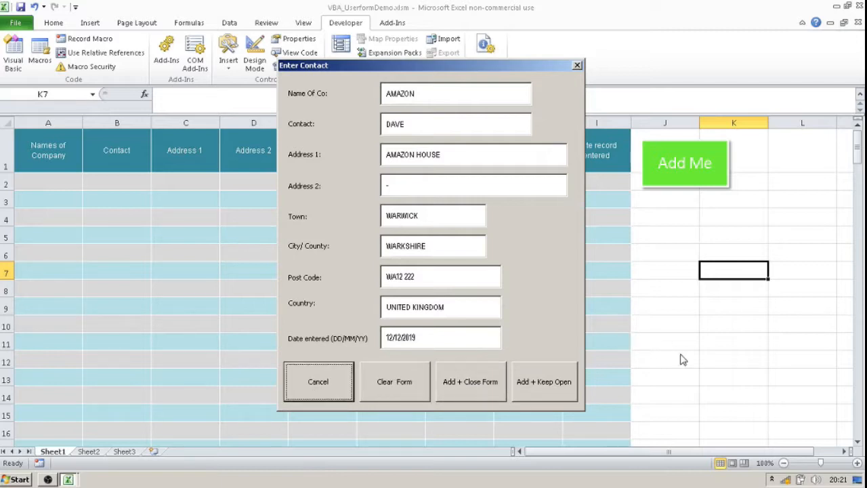
{"action": "left_click", "coordinate": [576, 67]}
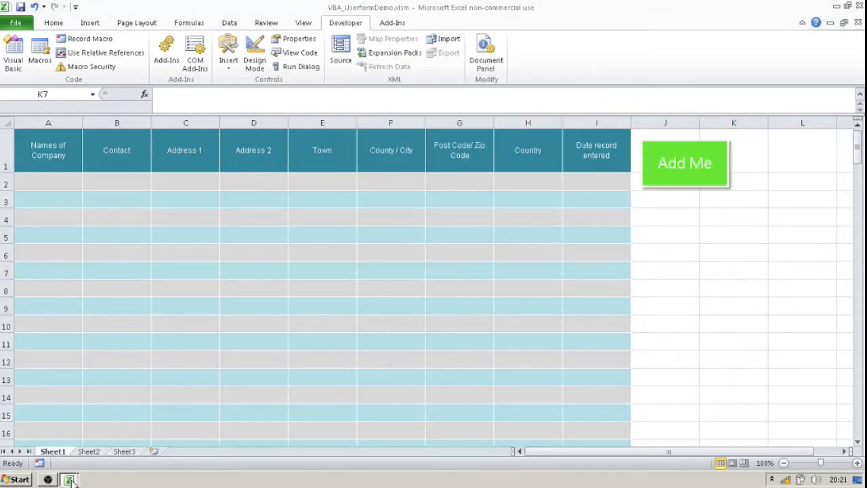
{"action": "key", "text": "alt+F11"}
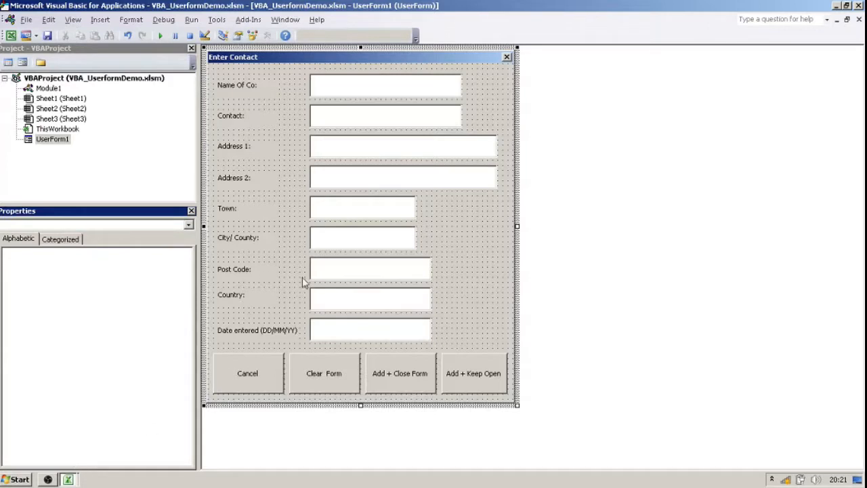
Check the TabIndex property of the Country, Name Of Co, Contact and Address 1 text boxes.
{"action": "left_click", "coordinate": [328, 299]}
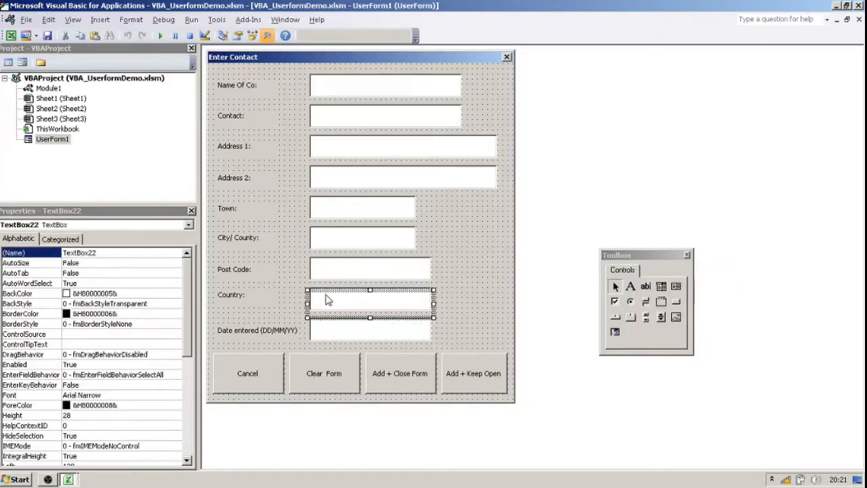
{"action": "left_click", "coordinate": [191, 342]}
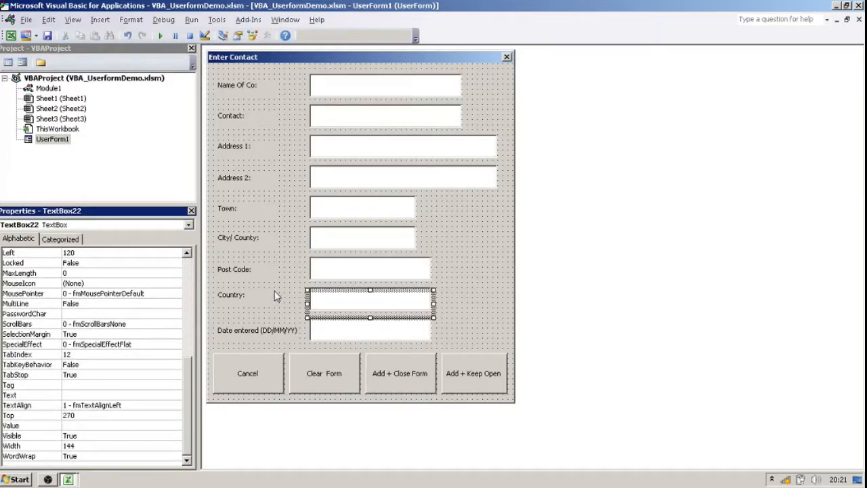
{"action": "left_click", "coordinate": [324, 92]}
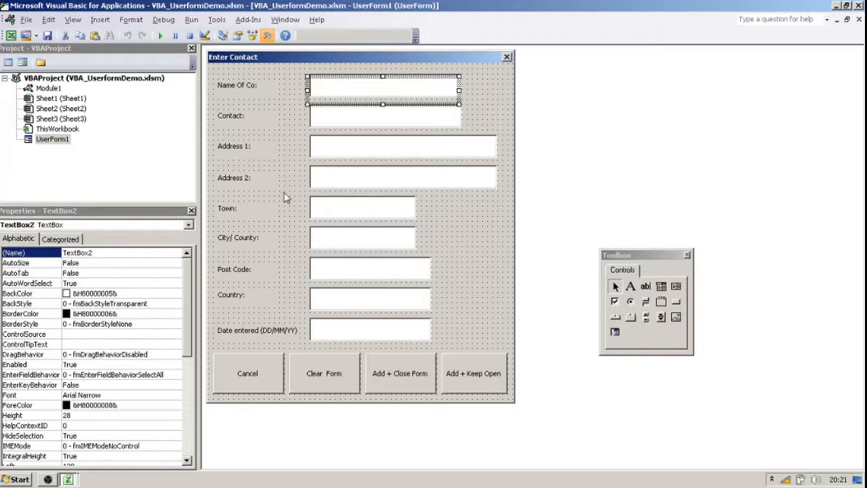
{"action": "left_click_drag", "start_coordinate": [189, 321], "coordinate": [206, 473]}
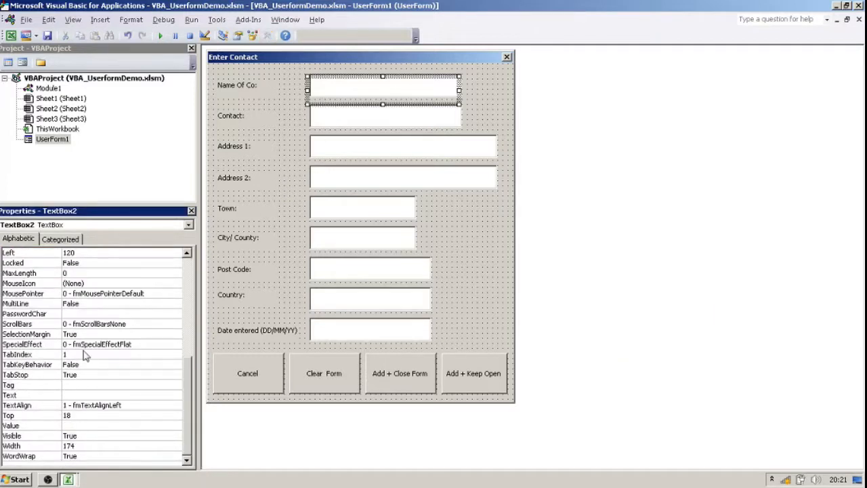
{"action": "left_click", "coordinate": [338, 119]}
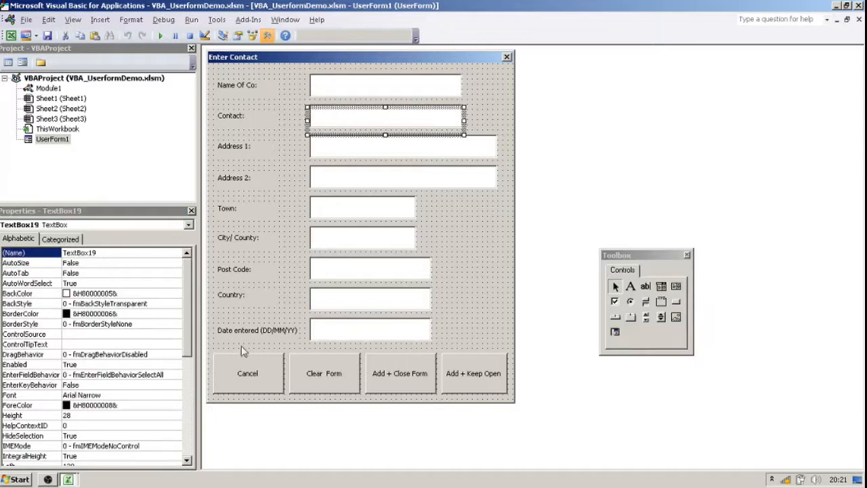
{"action": "left_click_drag", "start_coordinate": [187, 323], "coordinate": [193, 449]}
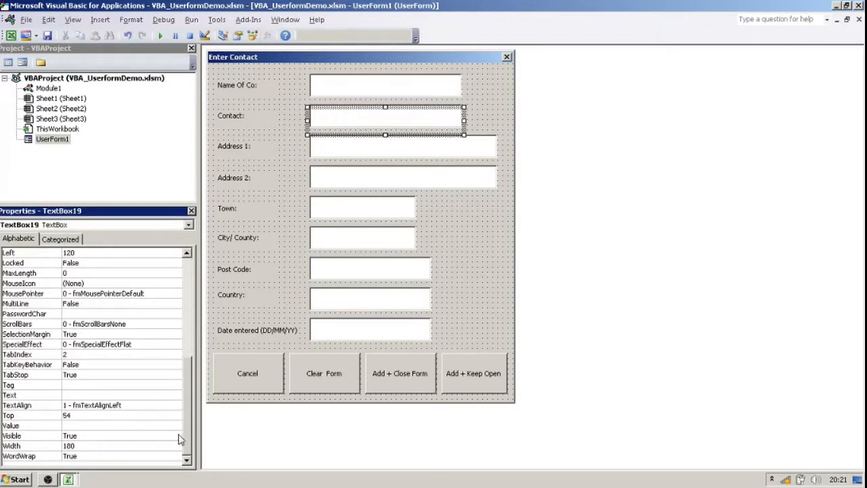
{"action": "left_click", "coordinate": [328, 150]}
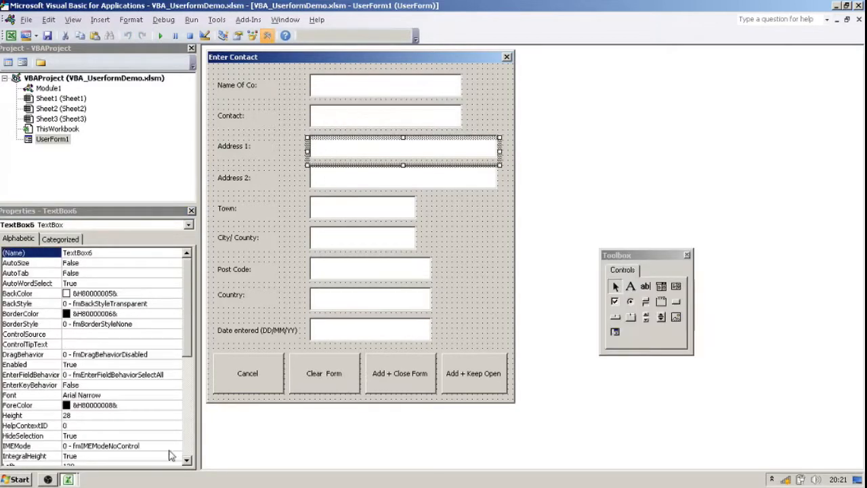
{"action": "left_click_drag", "start_coordinate": [187, 325], "coordinate": [195, 451]}
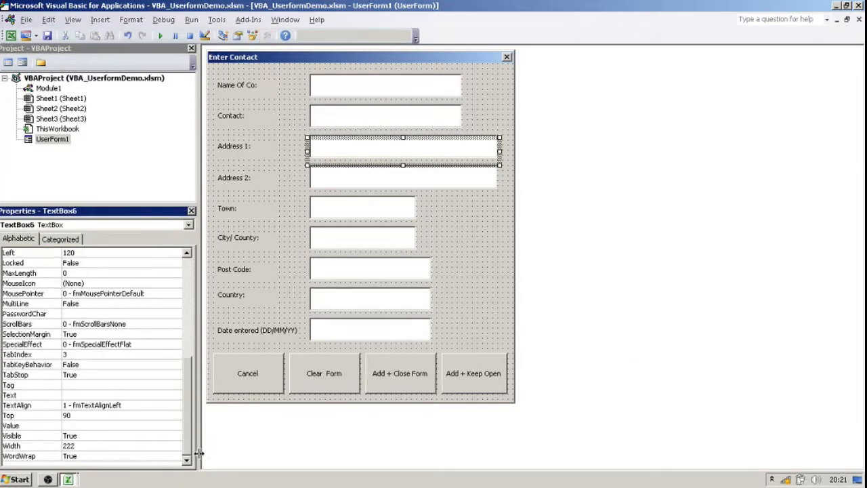
Check the TabIndex property of the Address 2, Town, City/ County and Post Code text boxes.
{"action": "left_click", "coordinate": [333, 180]}
{"action": "left_click_drag", "start_coordinate": [189, 337], "coordinate": [193, 472]}
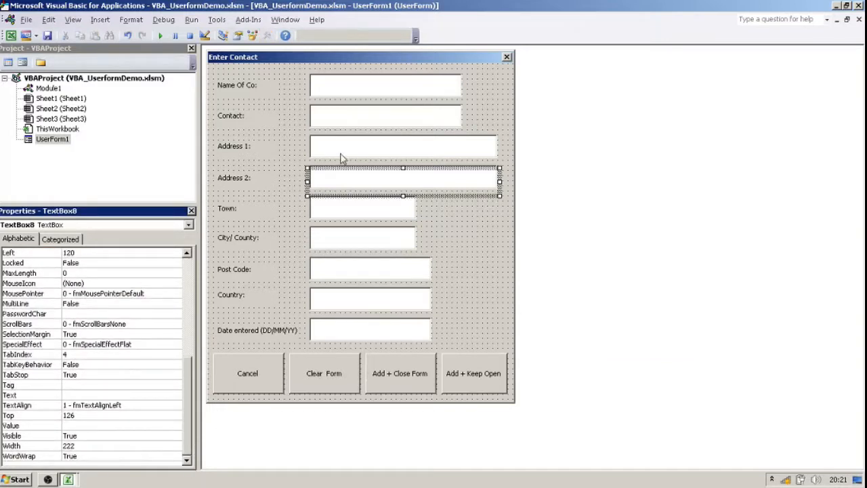
{"action": "left_click", "coordinate": [338, 214]}
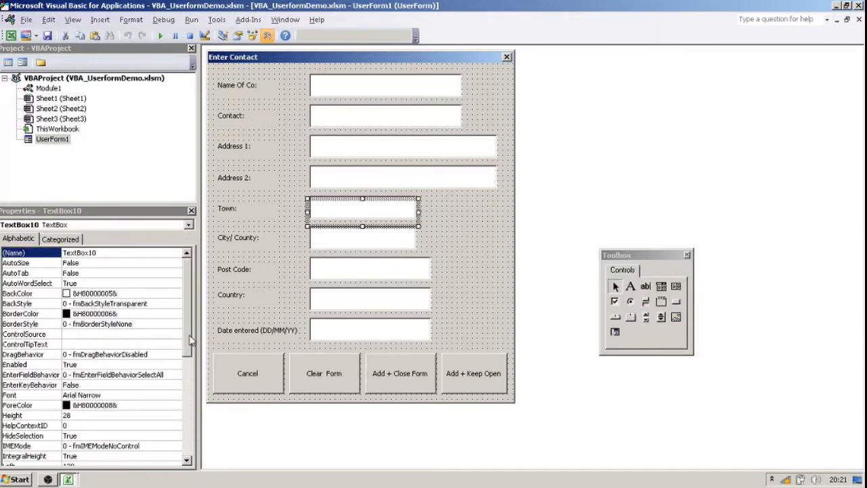
{"action": "left_click_drag", "start_coordinate": [192, 340], "coordinate": [192, 473]}
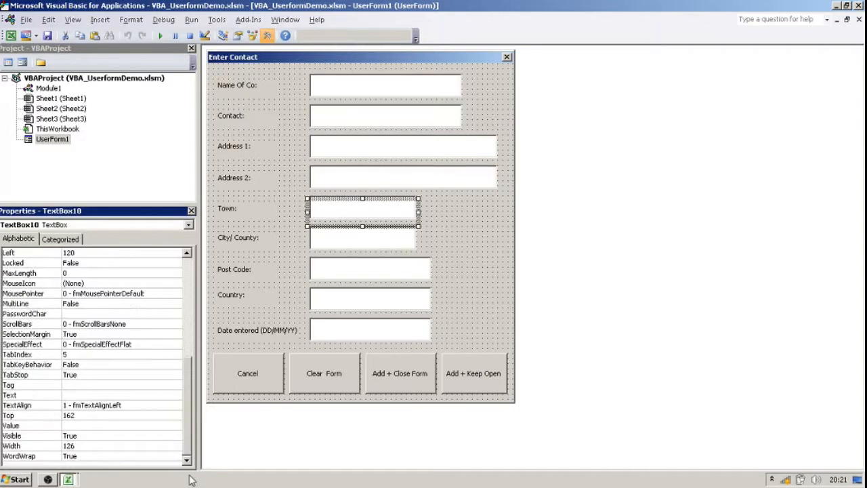
{"action": "left_click", "coordinate": [321, 243]}
{"action": "left_click_drag", "start_coordinate": [192, 341], "coordinate": [193, 453]}
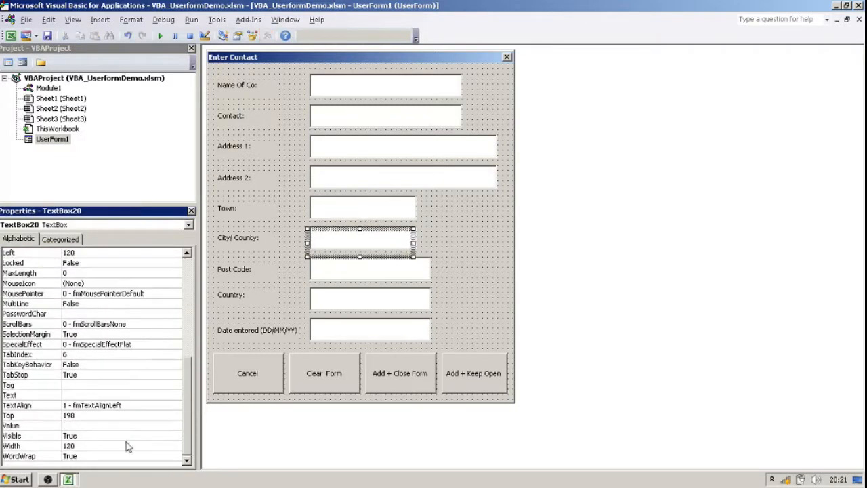
{"action": "left_click", "coordinate": [336, 272]}
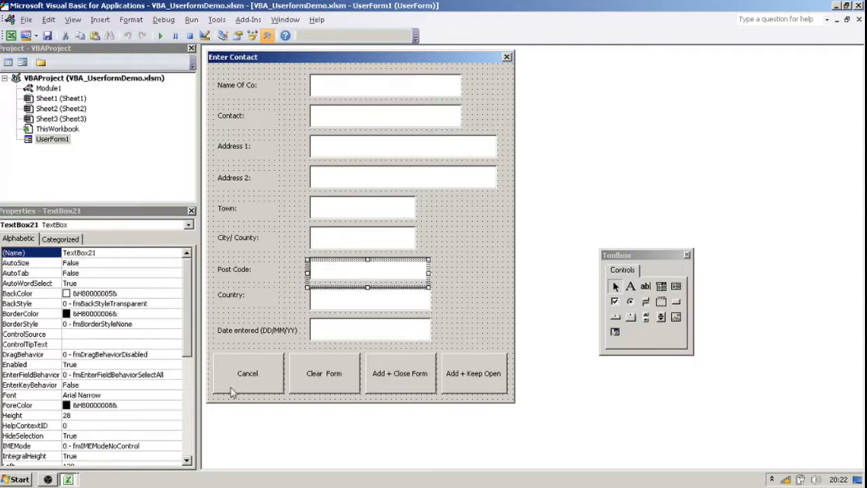
{"action": "left_click_drag", "start_coordinate": [191, 349], "coordinate": [191, 453]}
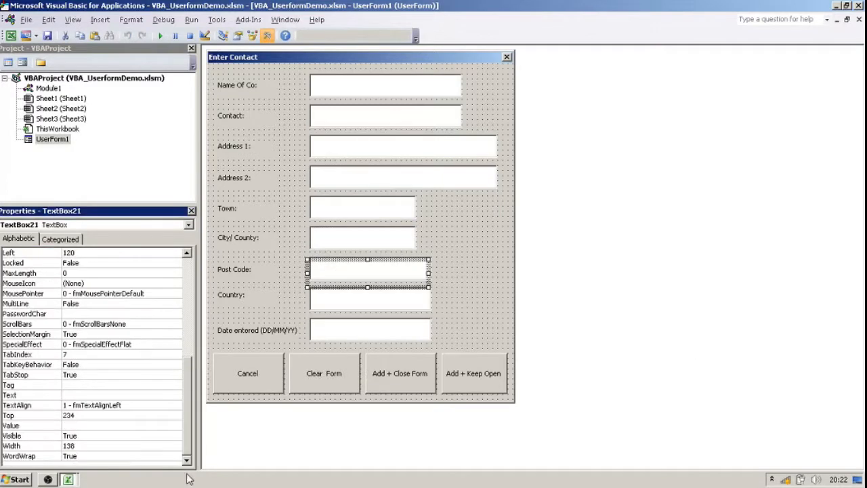
Set the TabIndex of the Country text box to 8 and of the Date entered text box to 9.
{"action": "left_click", "coordinate": [361, 305]}
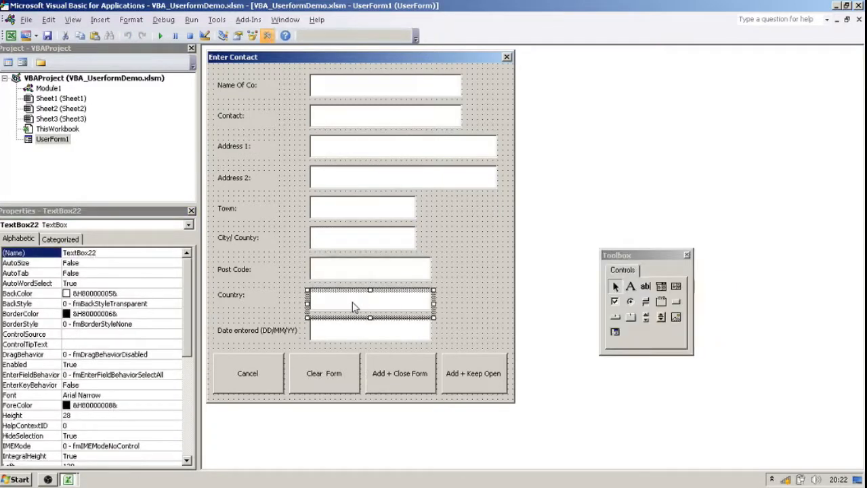
{"action": "left_click_drag", "start_coordinate": [192, 327], "coordinate": [191, 453]}
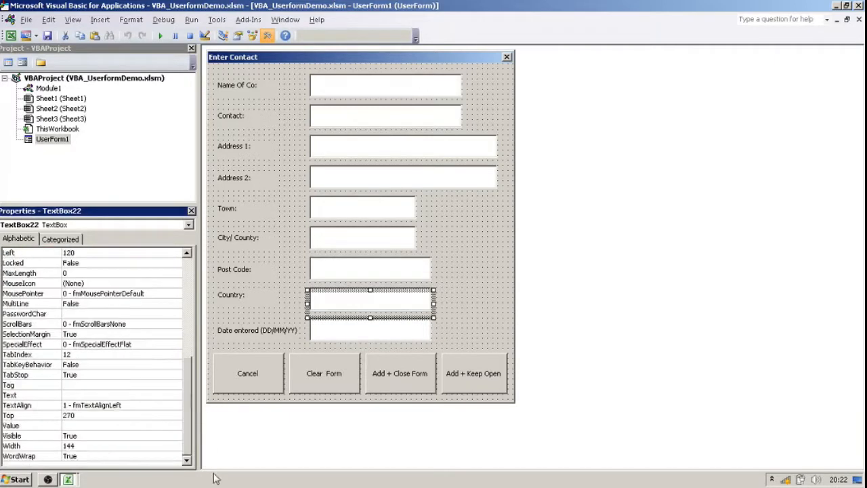
{"action": "left_click", "coordinate": [74, 355]}
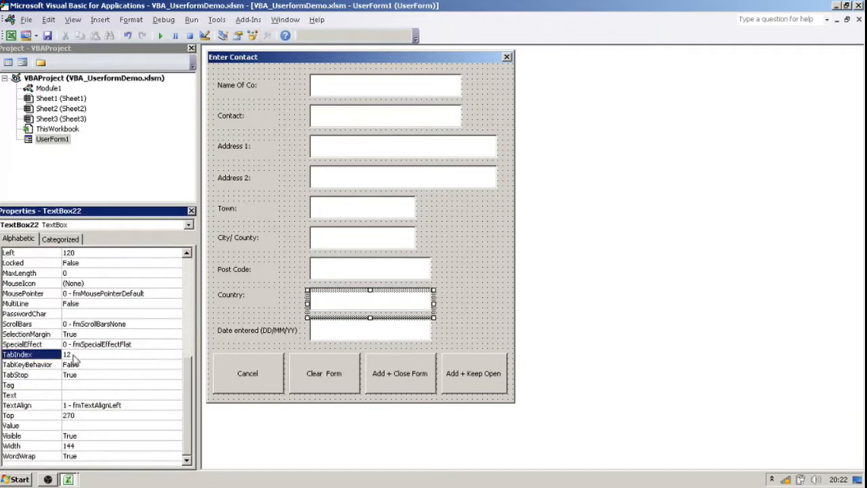
{"action": "type", "text": "8"}
{"action": "left_click", "coordinate": [349, 332]}
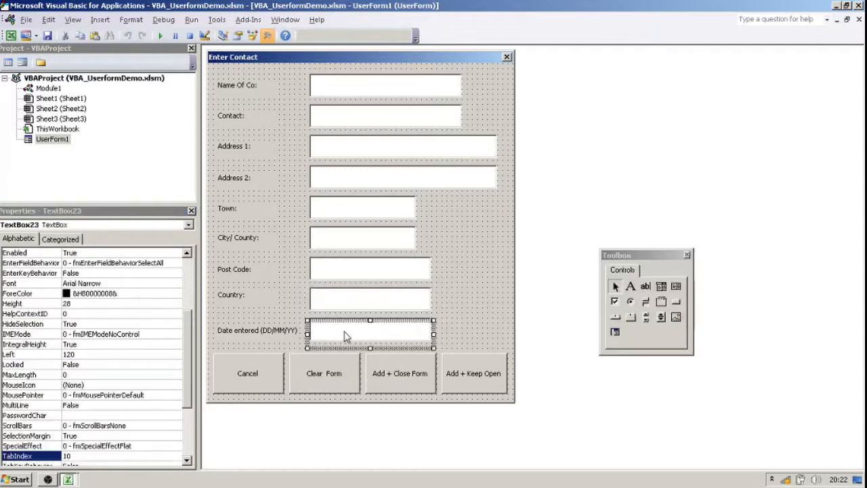
{"action": "left_click", "coordinate": [81, 456]}
{"action": "type", "text": "9"}
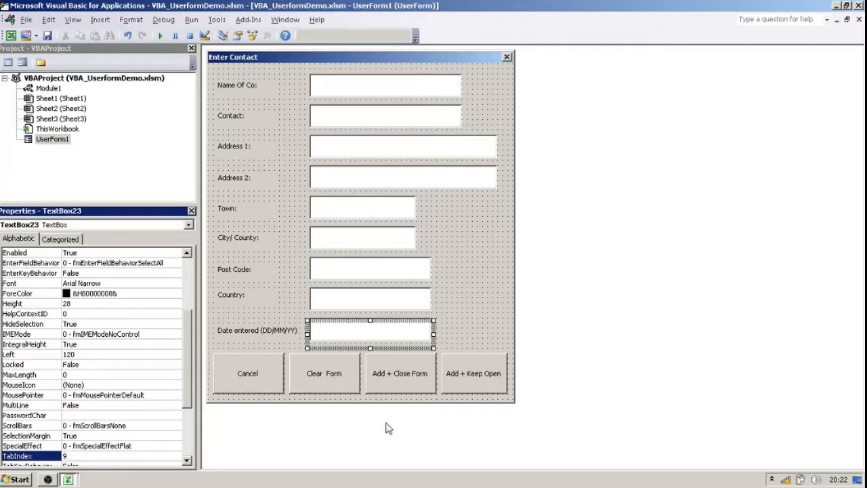
Set the TabIndex of the Add + Close Form button to 10 and of the Add + Keep Open button to 11.
{"action": "left_click", "coordinate": [409, 369]}
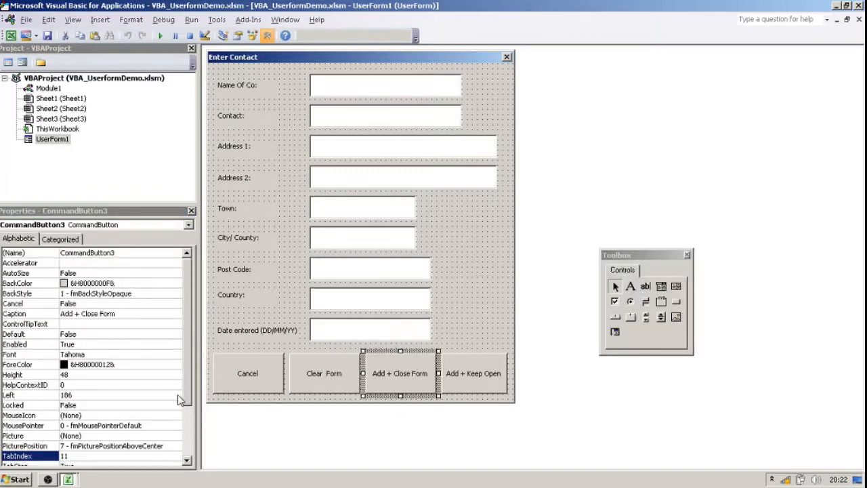
{"action": "left_click", "coordinate": [79, 456]}
{"action": "type", "text": "10"}
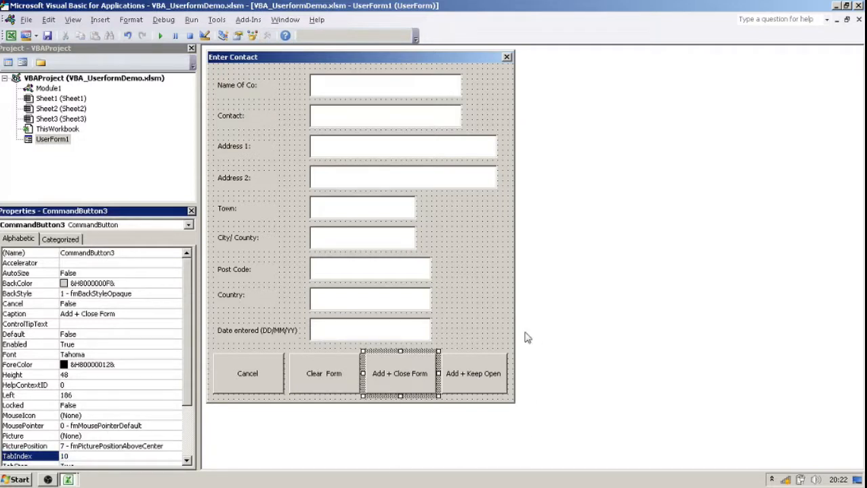
{"action": "left_click", "coordinate": [476, 366]}
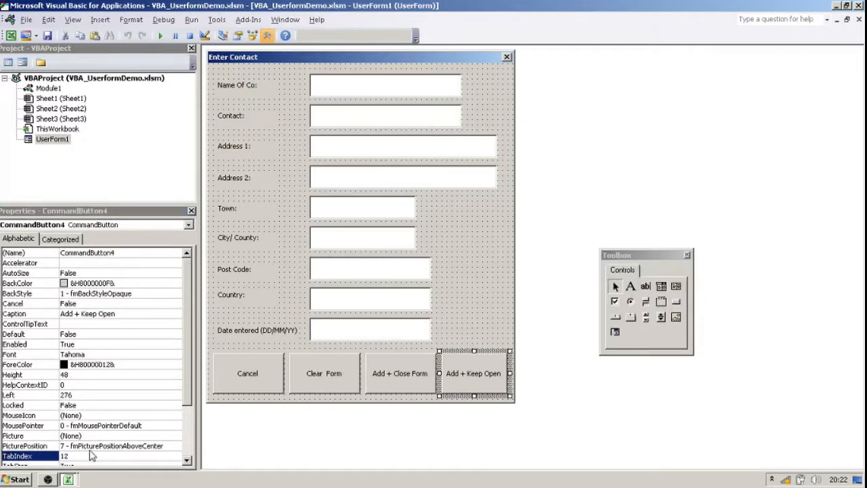
{"action": "left_click", "coordinate": [89, 456]}
{"action": "left_click_drag", "start_coordinate": [89, 457], "coordinate": [40, 456]}
{"action": "type", "text": "11"}
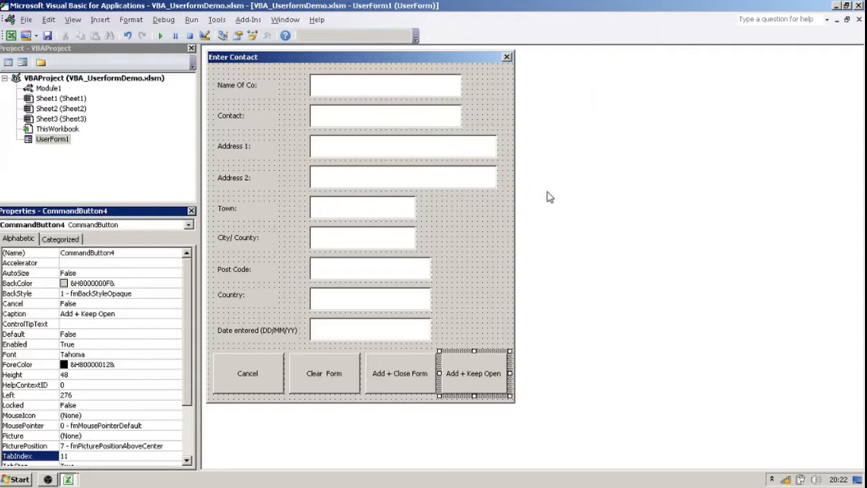
View the code behind UserForm1 and return to its form design.
{"action": "left_click", "coordinate": [50, 140]}
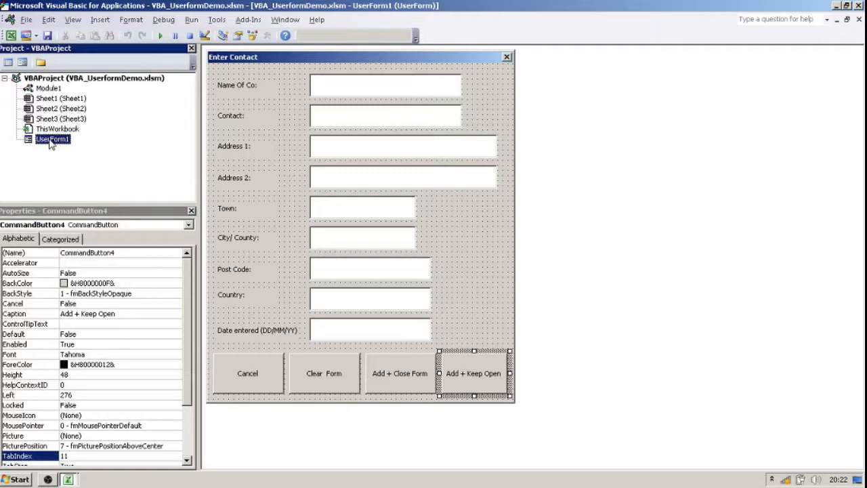
{"action": "right_click", "coordinate": [51, 142]}
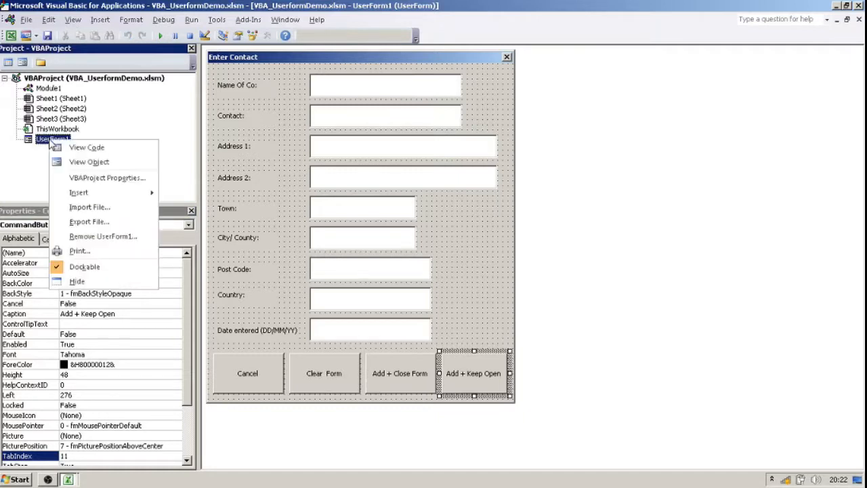
{"action": "left_click", "coordinate": [86, 153]}
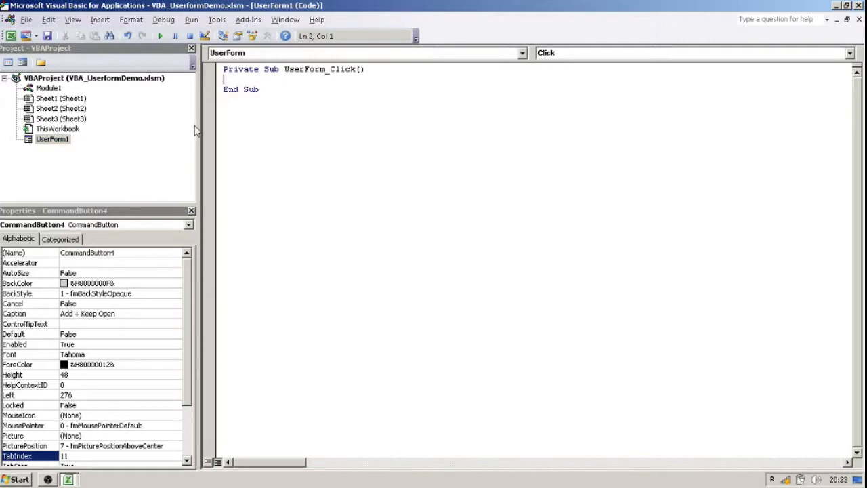
{"action": "double_click", "coordinate": [54, 139]}
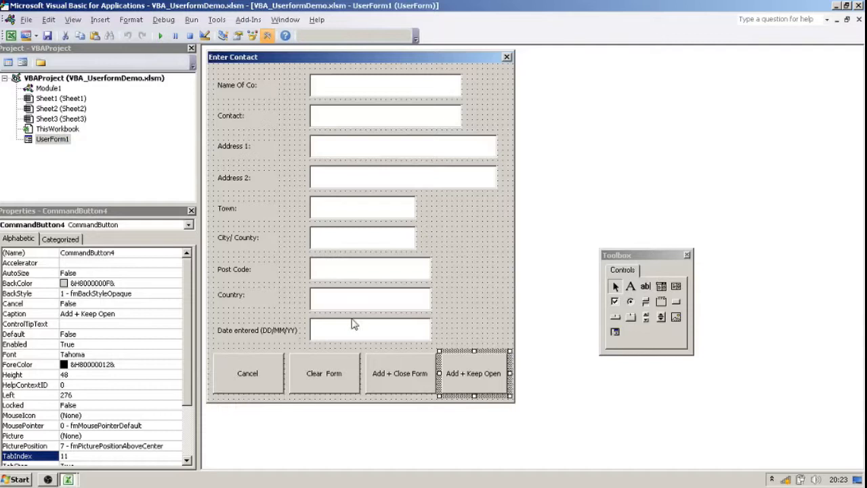
Check the Cancel button's Name property and open the code window of UserForm1.
{"action": "left_click", "coordinate": [247, 378]}
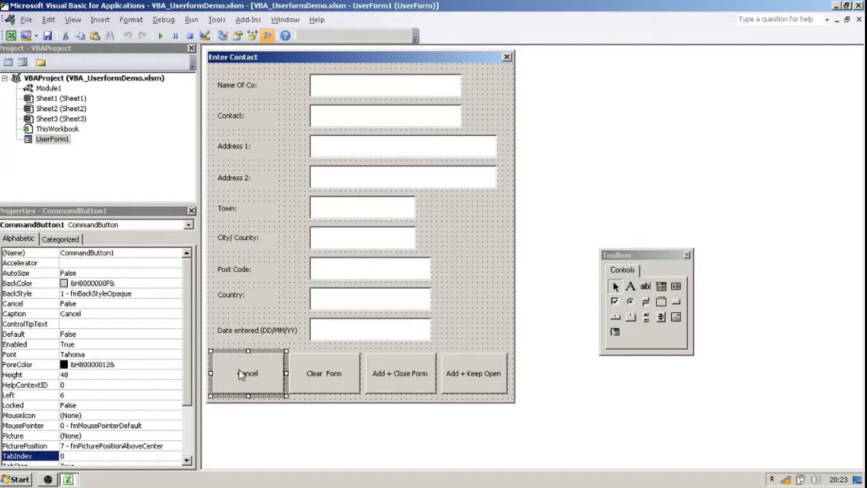
{"action": "left_click", "coordinate": [107, 252]}
{"action": "double_click", "coordinate": [107, 252]}
{"action": "key", "text": "ctrl+c"}
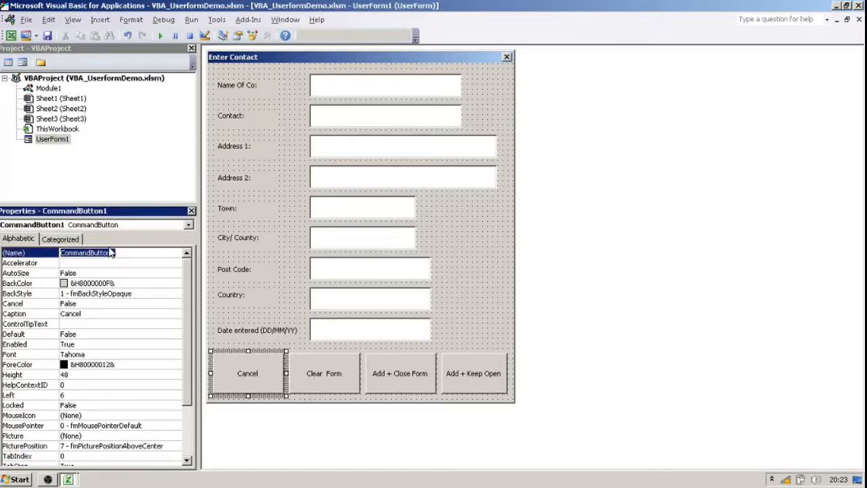
{"action": "right_click", "coordinate": [52, 140]}
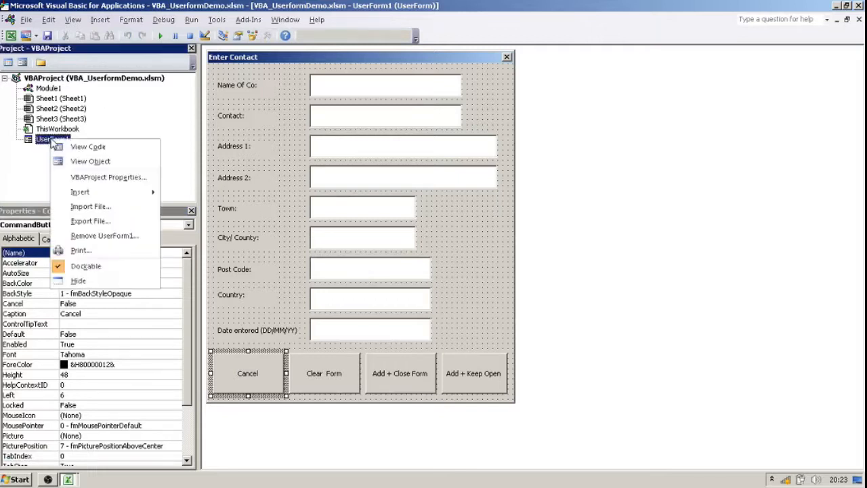
{"action": "left_click", "coordinate": [82, 147]}
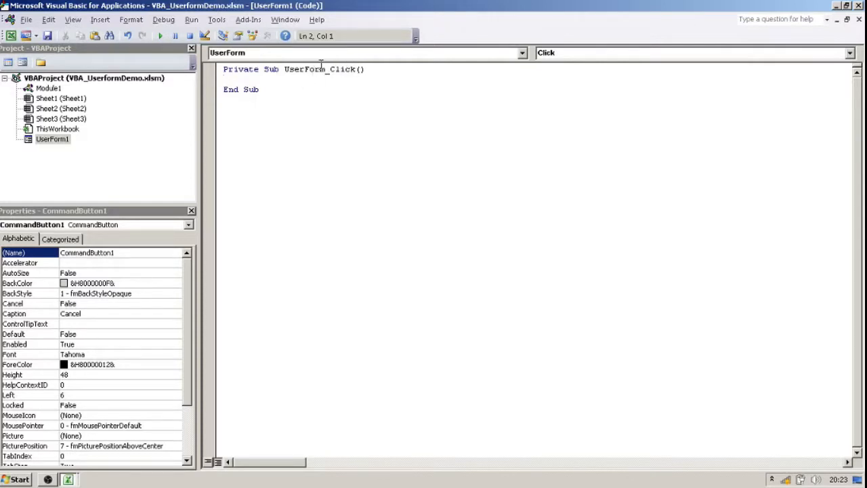
Replace the UserForm part of the click procedure's name with CommandButton1, so it reads CommandButton1_Click.
{"action": "left_click_drag", "start_coordinate": [328, 70], "coordinate": [284, 70]}
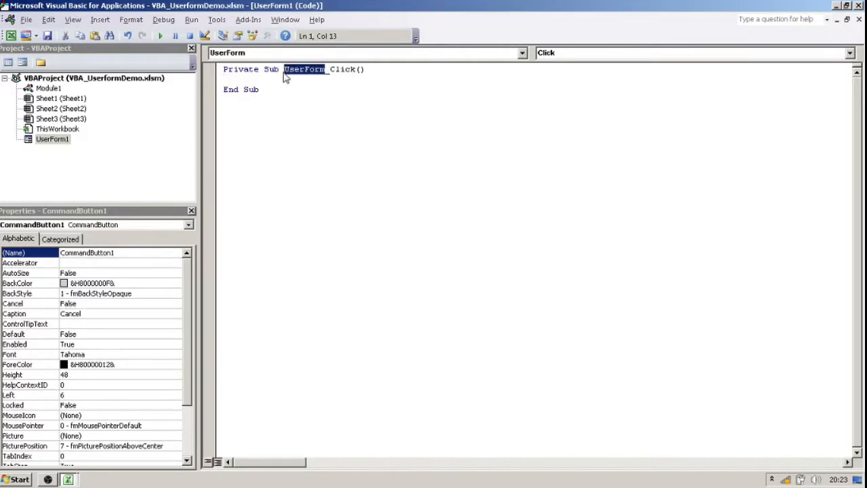
{"action": "key", "text": "ctrl+v"}
{"action": "left_click", "coordinate": [352, 72]}
{"action": "left_click", "coordinate": [336, 80]}
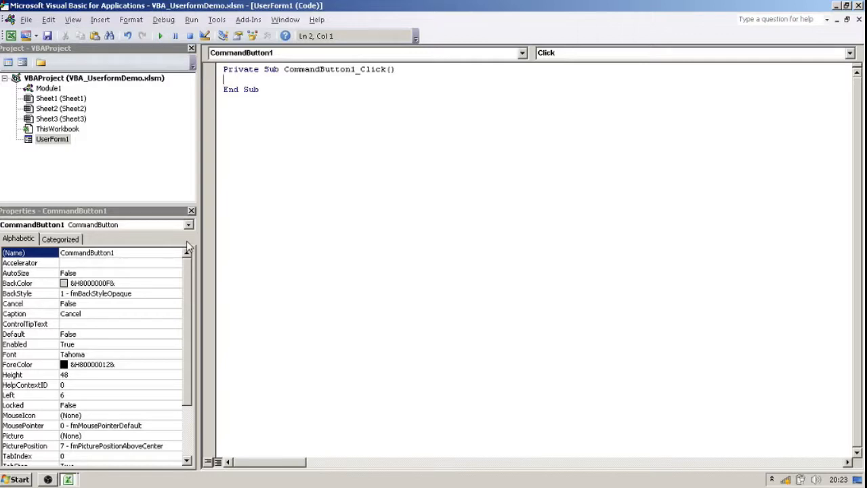
Add the statement "Unload Me" inside the CommandButton1_Click procedure, with a blank line above and below it.
{"action": "key", "text": "Return"}
{"action": "key", "text": "Return"}
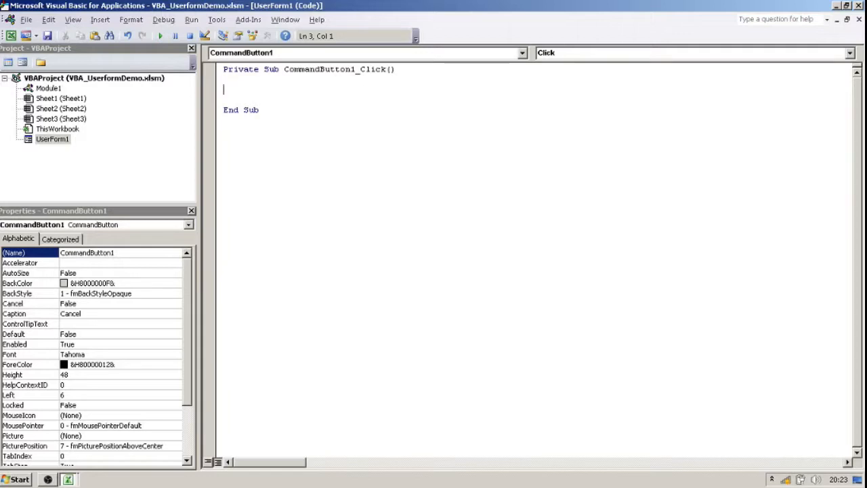
{"action": "type", "text": "uNLOASD"}
{"action": "key", "text": "BackSpace"}
{"action": "key", "text": "BackSpace"}
{"action": "key", "text": "BackSpace"}
{"action": "key", "text": "BackSpace"}
{"action": "key", "text": "BackSpace"}
{"action": "key", "text": "Return"}
{"action": "type", "text": "Unload "}
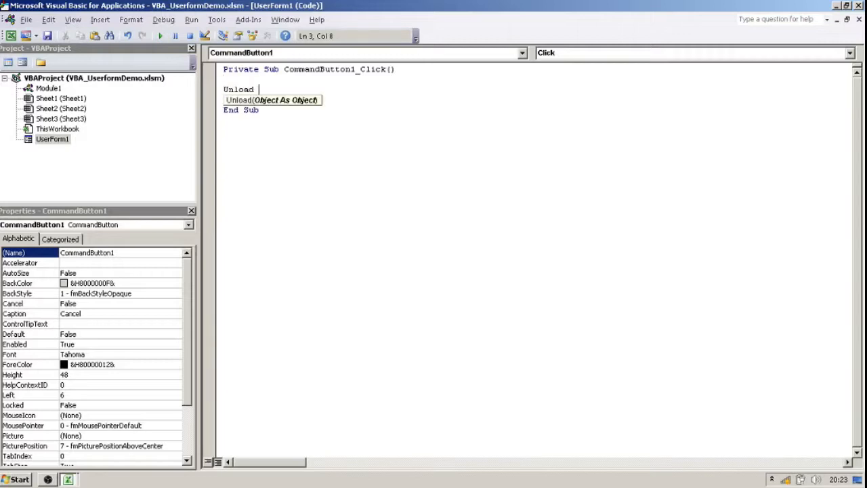
{"action": "type", "text": "Me"}
{"action": "key", "text": "Return"}
{"action": "key", "text": "BackSpace"}
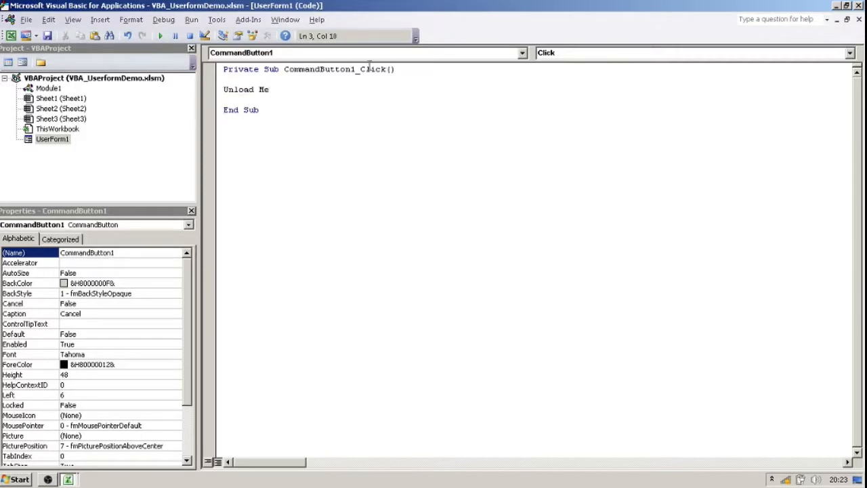
{"action": "key", "text": "ctrl+a"}
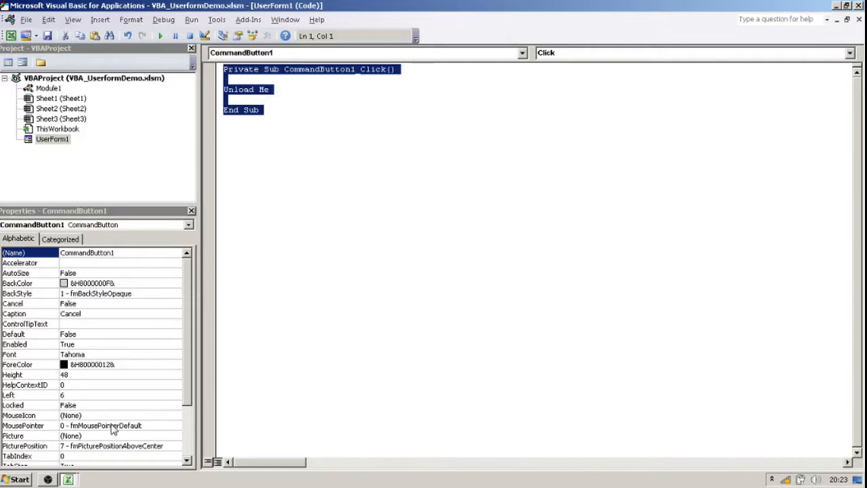
Switch to the Excel worksheet and test the Cancel button by launching the Enter Contact form and cancelling it twice.
{"action": "left_click", "coordinate": [72, 482]}
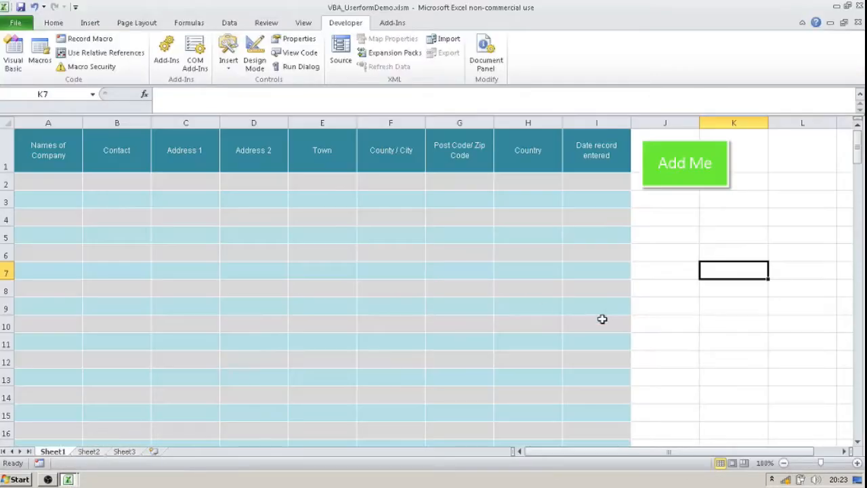
{"action": "left_click", "coordinate": [693, 326]}
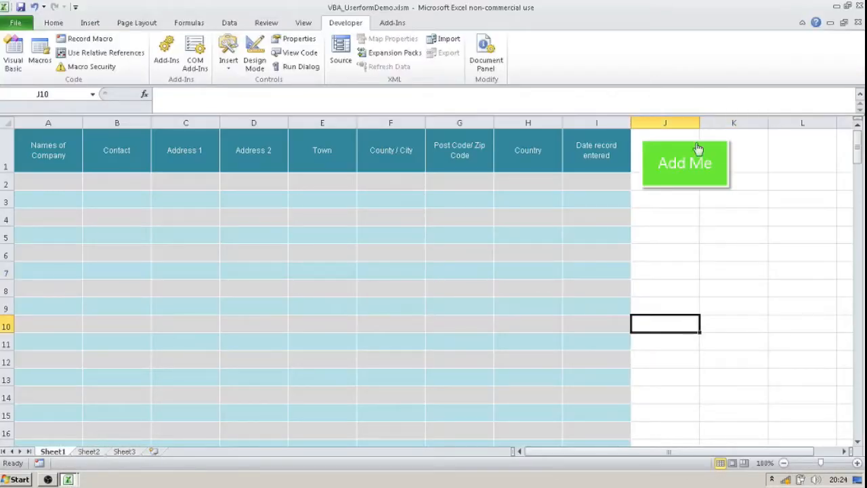
{"action": "left_click", "coordinate": [673, 180]}
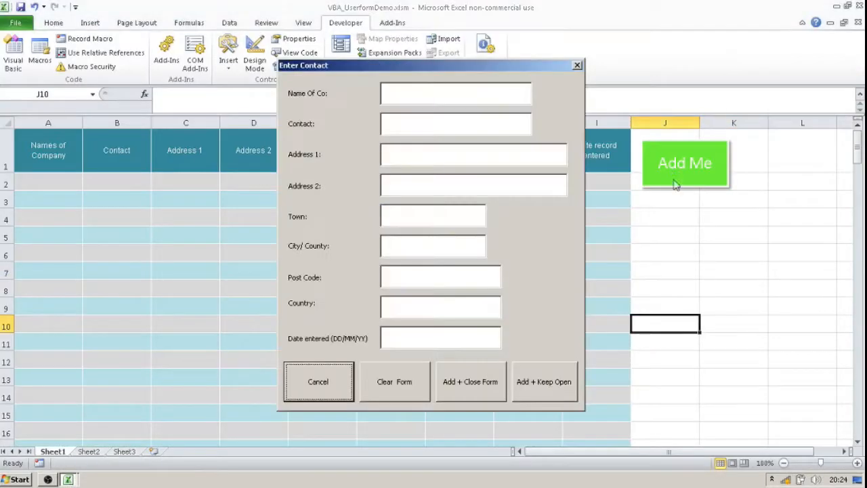
{"action": "left_click", "coordinate": [329, 382]}
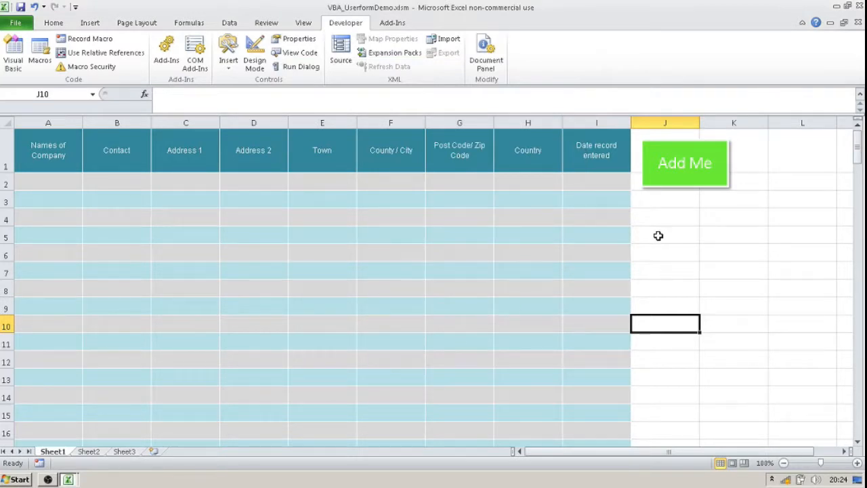
{"action": "left_click", "coordinate": [675, 172]}
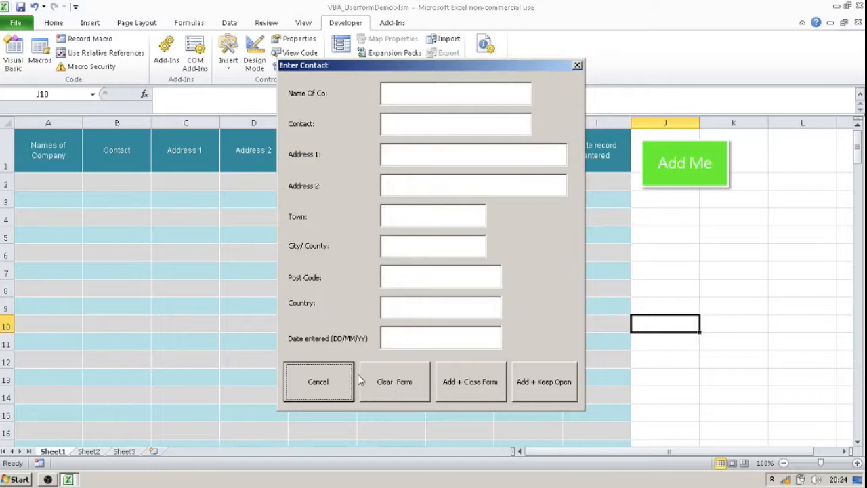
{"action": "left_click", "coordinate": [327, 379]}
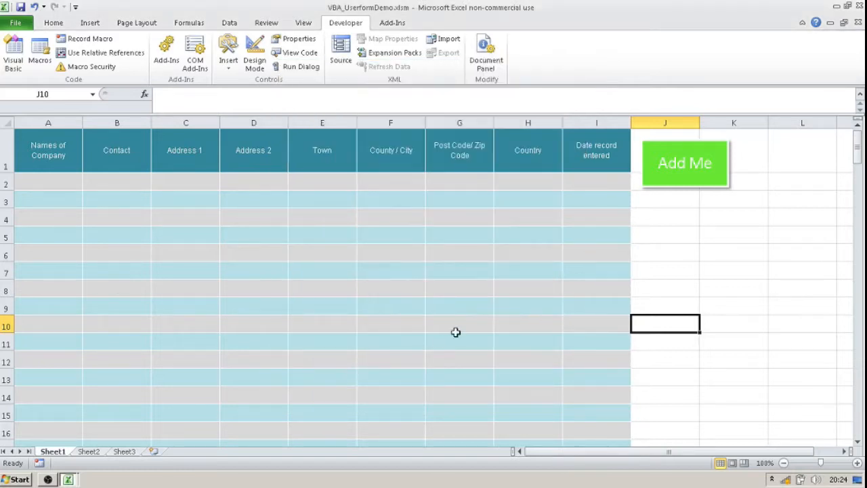
Launch the form, enter sample text from Name Of Co to Address 2, test the Clear Form button and close the form.
{"action": "left_click", "coordinate": [686, 174]}
{"action": "left_click", "coordinate": [404, 92]}
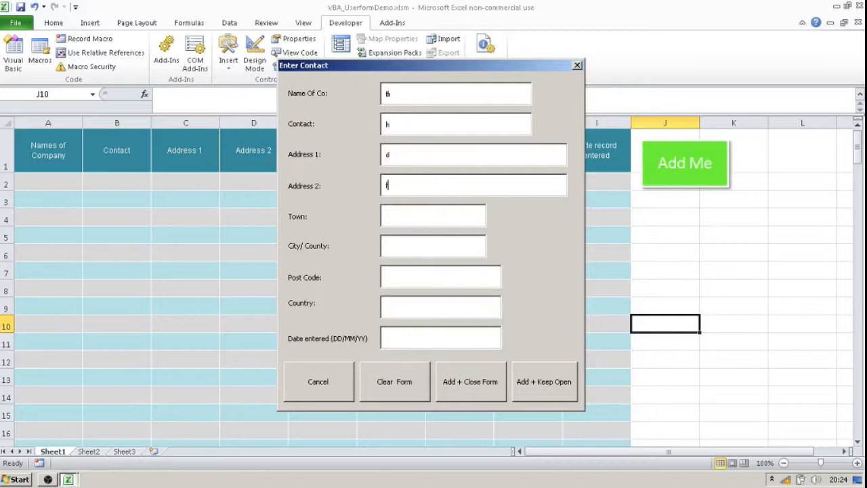
{"action": "left_click", "coordinate": [399, 389]}
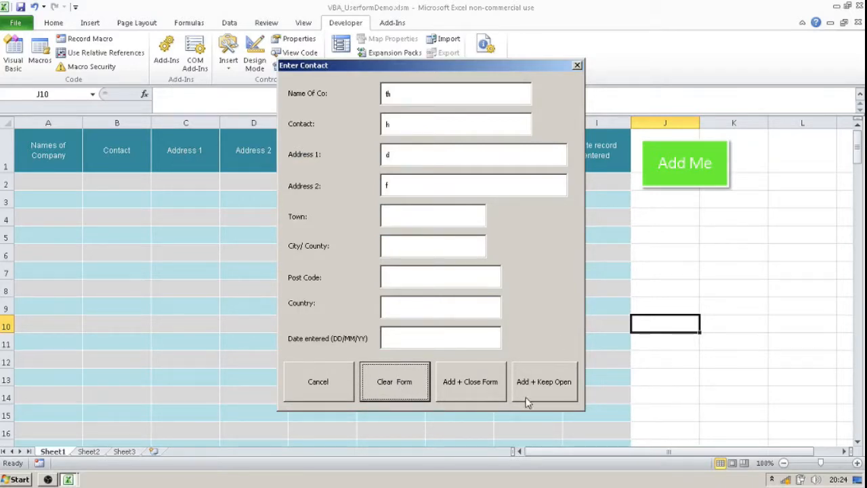
{"action": "left_click", "coordinate": [576, 66]}
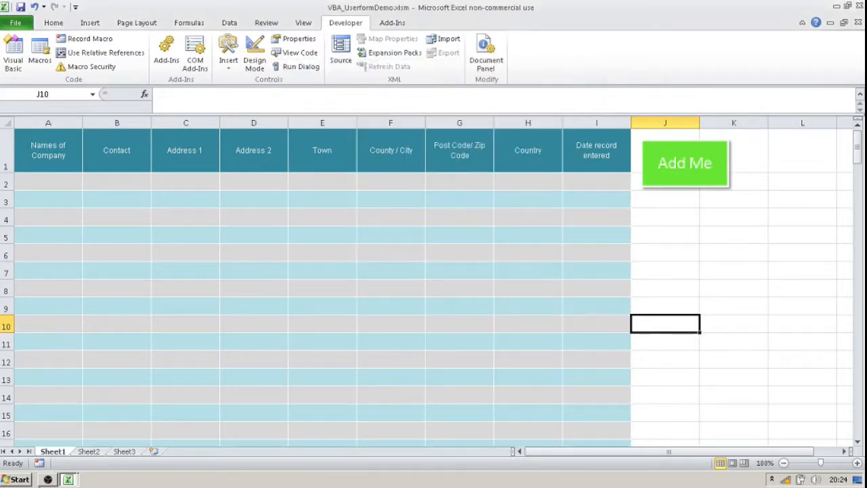
Switch to the Visual Basic editor, open UserForm1's design and check the Name property of the Clear Form button.
{"action": "left_click", "coordinate": [68, 480]}
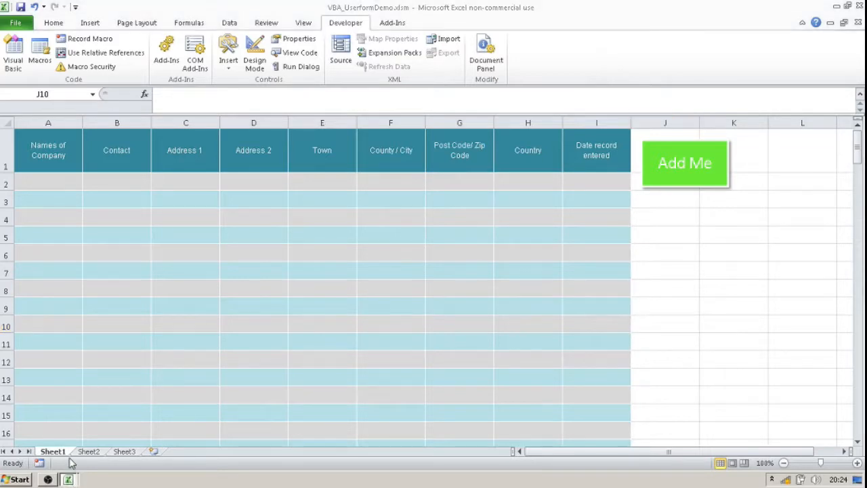
{"action": "left_click", "coordinate": [72, 460]}
{"action": "double_click", "coordinate": [58, 142]}
{"action": "left_click", "coordinate": [63, 140]}
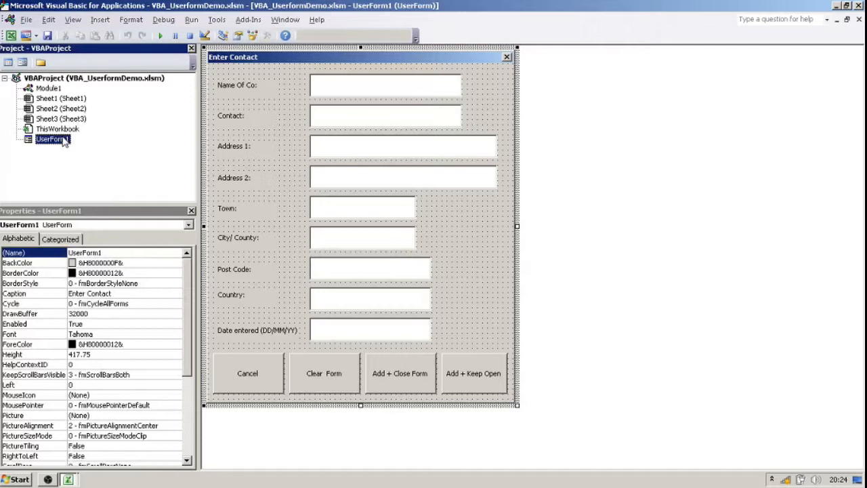
{"action": "left_click", "coordinate": [305, 377]}
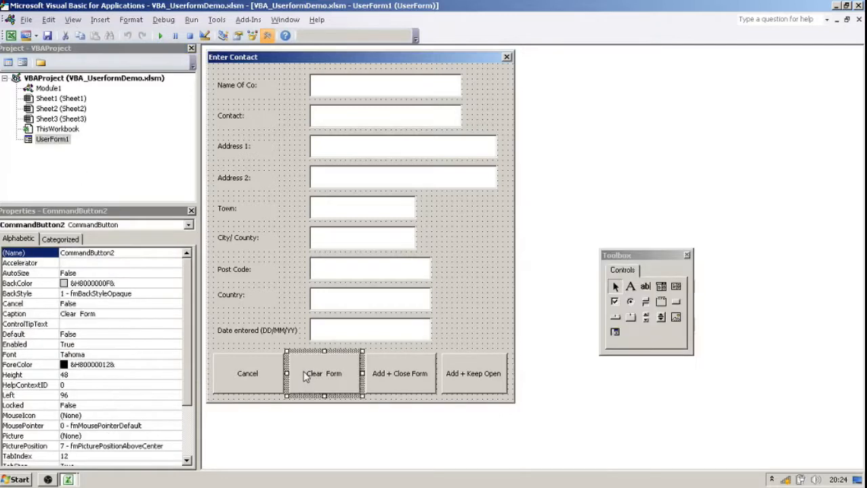
{"action": "left_click", "coordinate": [101, 252]}
{"action": "double_click", "coordinate": [100, 252]}
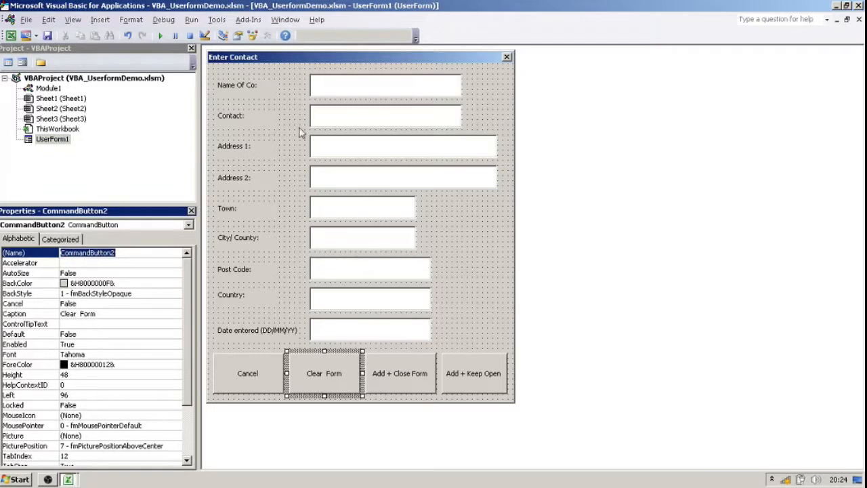
Examine the Name property of every text box on the form, from Name Of Co down to Date entered.
{"action": "left_click", "coordinate": [399, 94]}
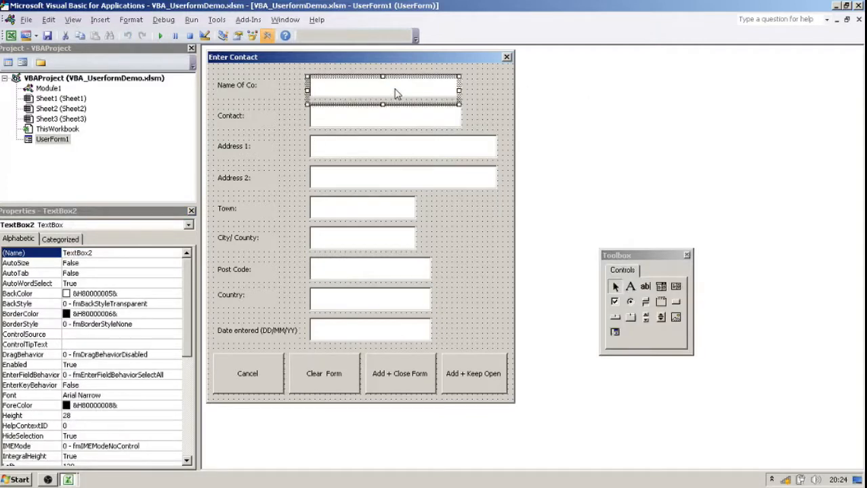
{"action": "left_click", "coordinate": [370, 120]}
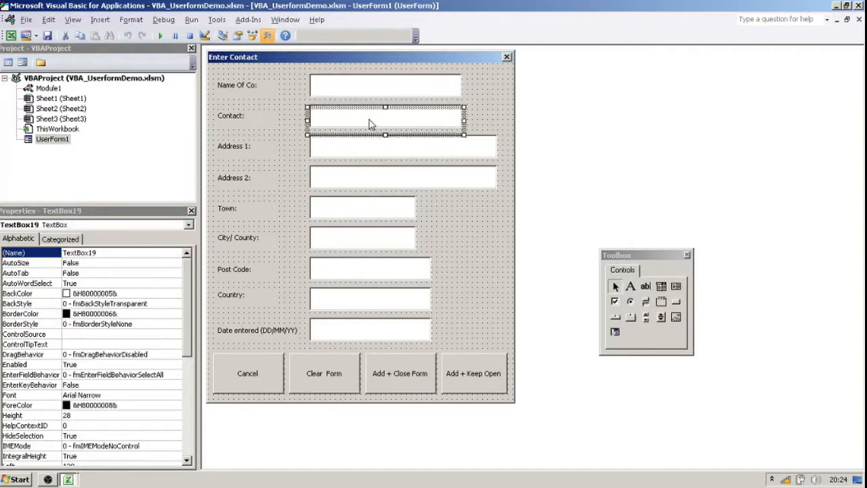
{"action": "left_click", "coordinate": [353, 161]}
{"action": "left_click", "coordinate": [358, 185]}
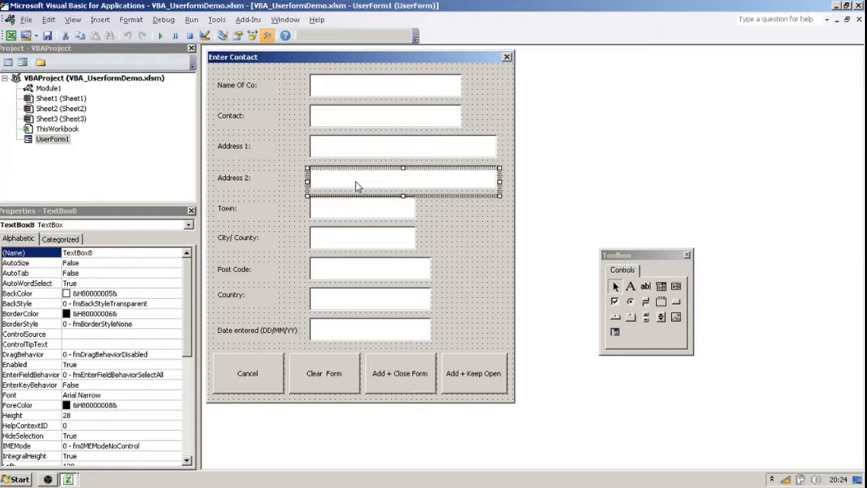
{"action": "left_click", "coordinate": [349, 217]}
{"action": "left_click", "coordinate": [338, 245]}
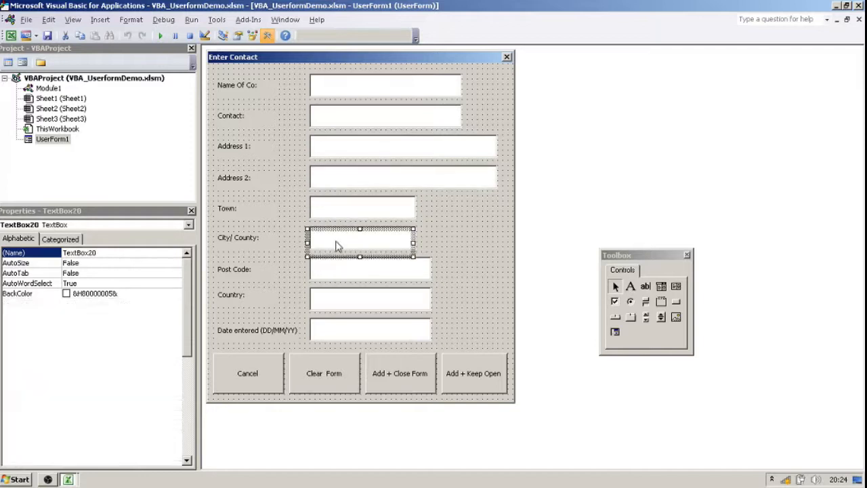
{"action": "left_click", "coordinate": [342, 279]}
{"action": "left_click", "coordinate": [345, 305]}
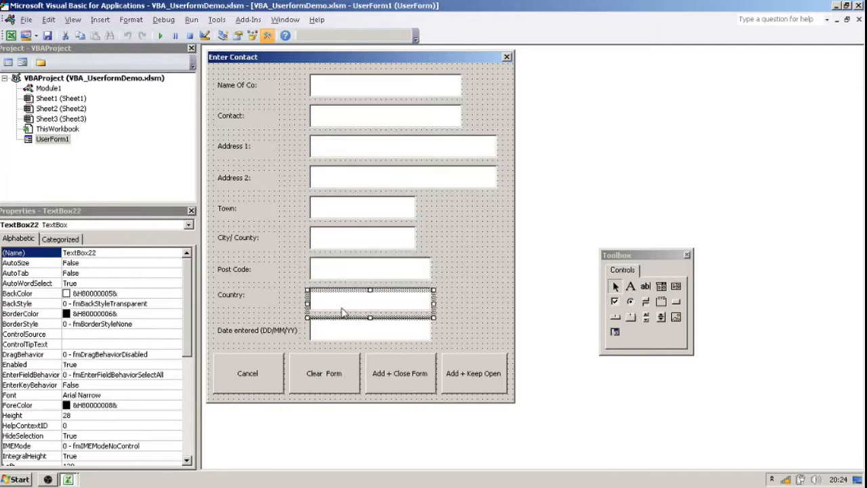
{"action": "left_click", "coordinate": [339, 334]}
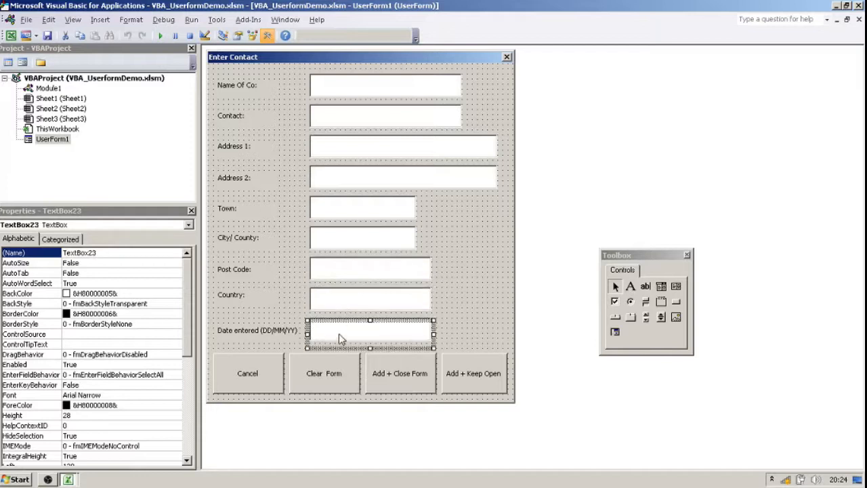
Rename the Name Of Co text box as TextBox30 and give the Contact text box's name the next number.
{"action": "left_click", "coordinate": [371, 98]}
{"action": "left_click", "coordinate": [97, 252]}
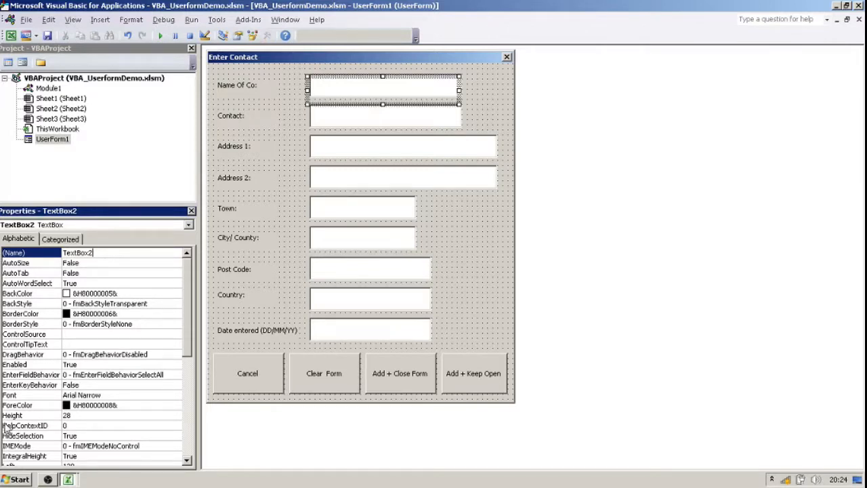
{"action": "type", "text": "30"}
{"action": "key", "text": "Return"}
{"action": "left_click", "coordinate": [371, 120]}
{"action": "left_click", "coordinate": [111, 252]}
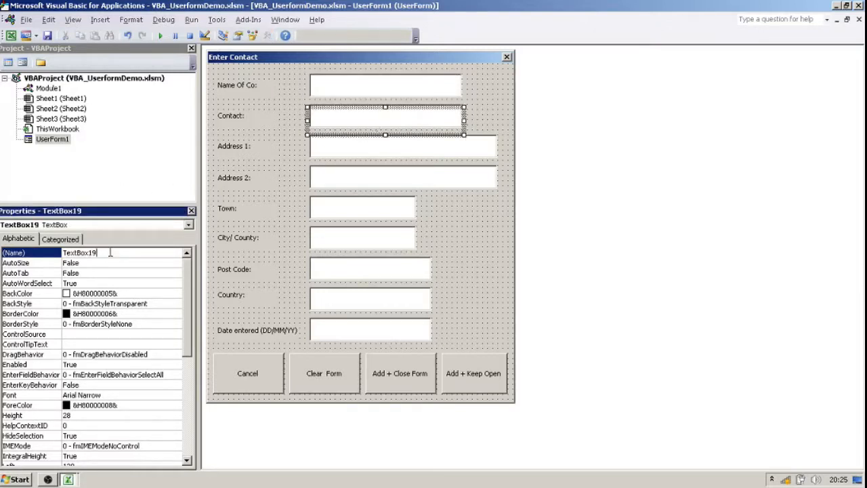
{"action": "key", "text": "BackSpace"}
{"action": "key", "text": "BackSpace"}
{"action": "type", "text": "3"}
{"action": "key", "text": "Return"}
Rename the Address 1 text box as TextBox32 and give the Address 2 text box's name the next number.
{"action": "left_click", "coordinate": [324, 148]}
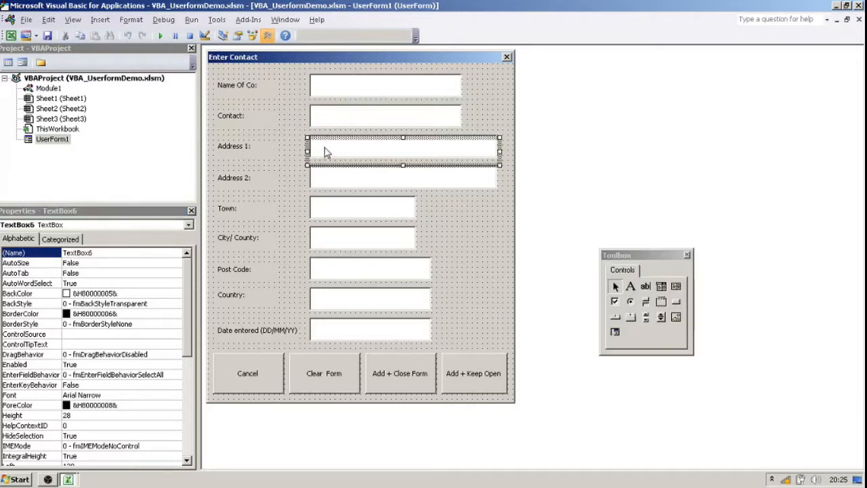
{"action": "left_click", "coordinate": [109, 253]}
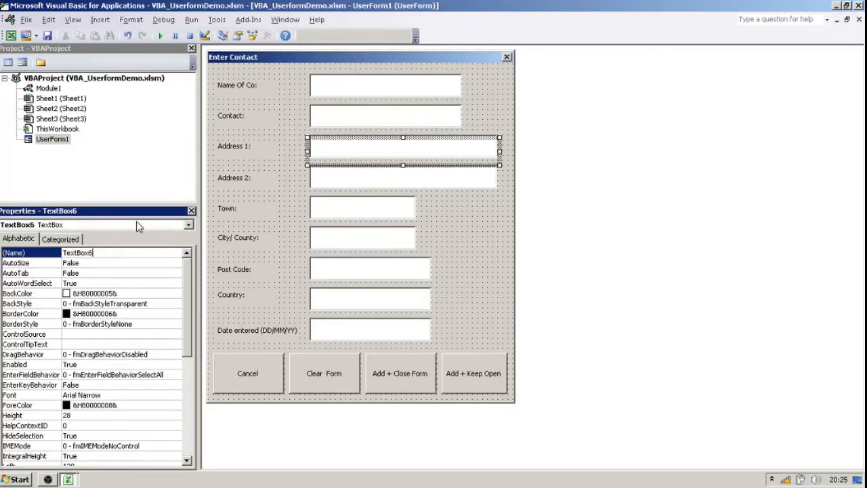
{"action": "type", "text": "32"}
{"action": "left_click", "coordinate": [332, 192]}
{"action": "left_click", "coordinate": [117, 255]}
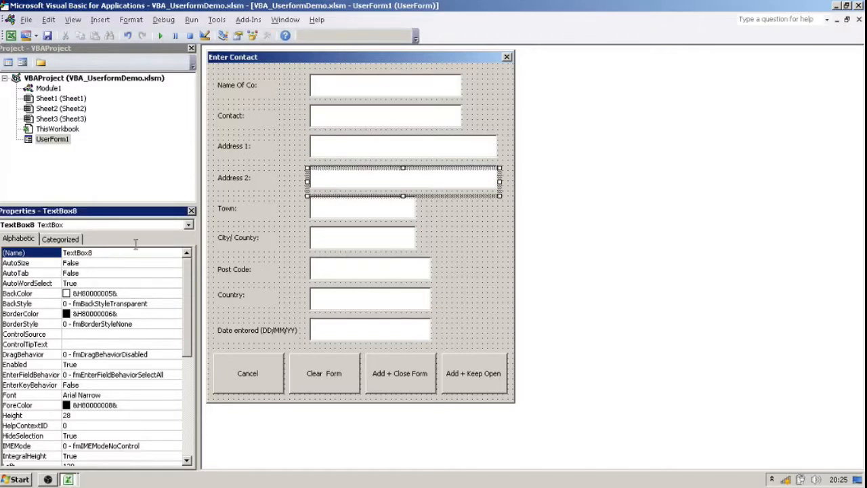
{"action": "key", "text": "Return"}
Rename the Town text box as TextBox34 and the City/ County text box as TextBox35.
{"action": "left_click", "coordinate": [324, 214]}
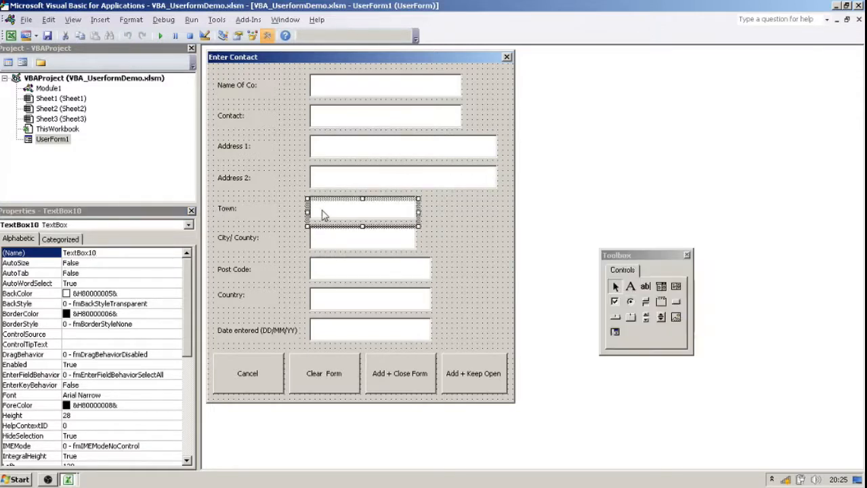
{"action": "left_click", "coordinate": [115, 254]}
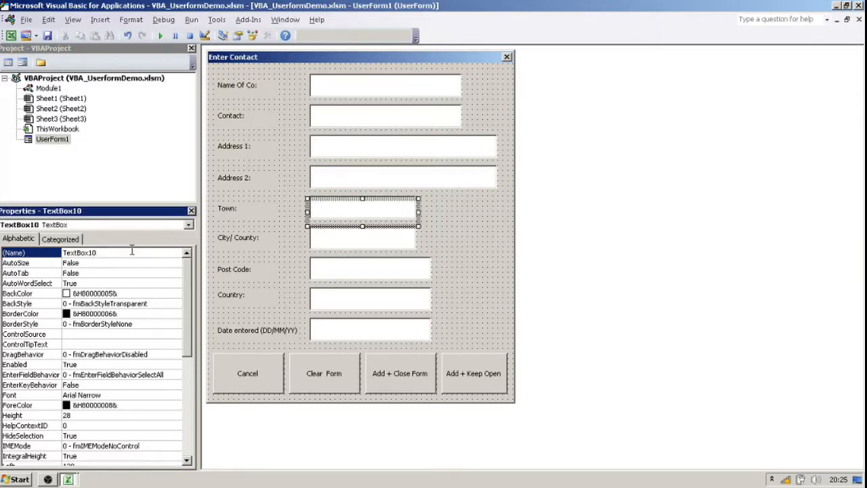
{"action": "type", "text": "34"}
{"action": "key", "text": "Return"}
{"action": "left_click", "coordinate": [342, 245]}
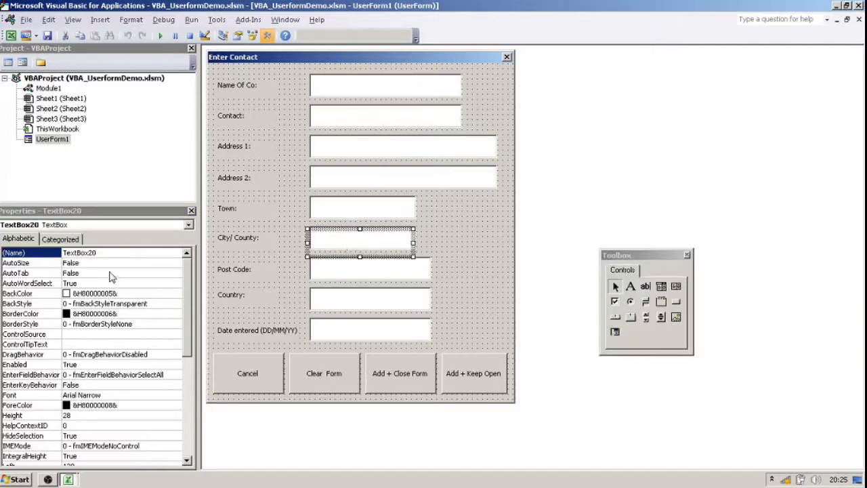
{"action": "left_click", "coordinate": [117, 252]}
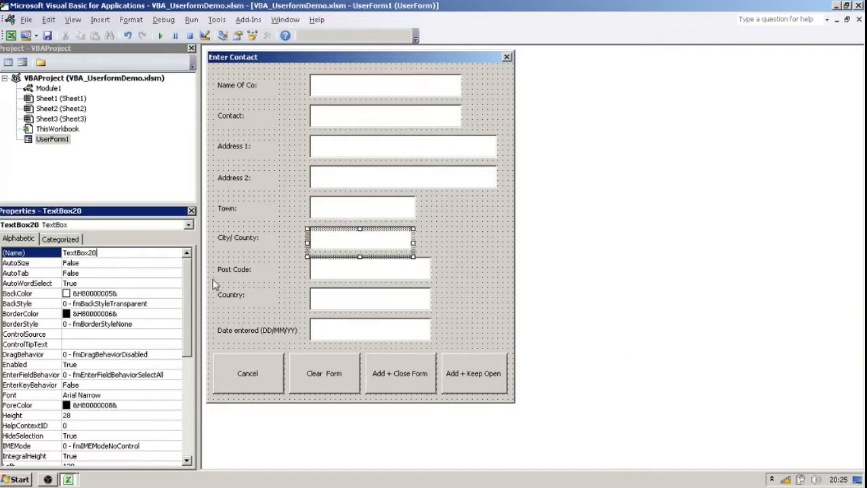
{"action": "type", "text": "35"}
{"action": "key", "text": "Return"}
Rename the Post Code text box as TextBox36 and give the Country text box's name the next number.
{"action": "left_click", "coordinate": [326, 275]}
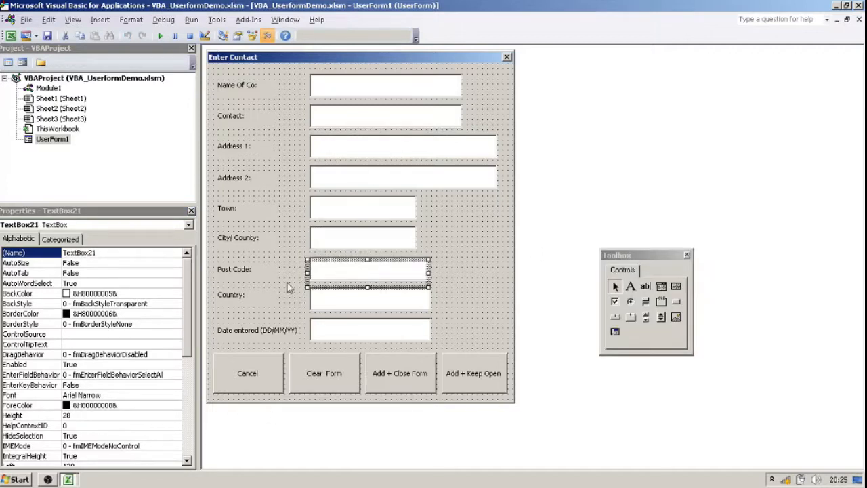
{"action": "left_click", "coordinate": [107, 253]}
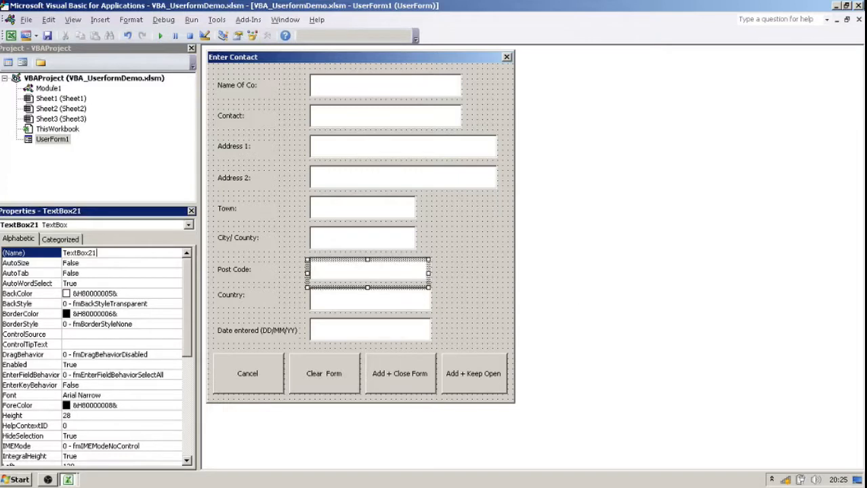
{"action": "type", "text": "36"}
{"action": "key", "text": "Return"}
{"action": "left_click", "coordinate": [358, 310]}
{"action": "left_click", "coordinate": [102, 254]}
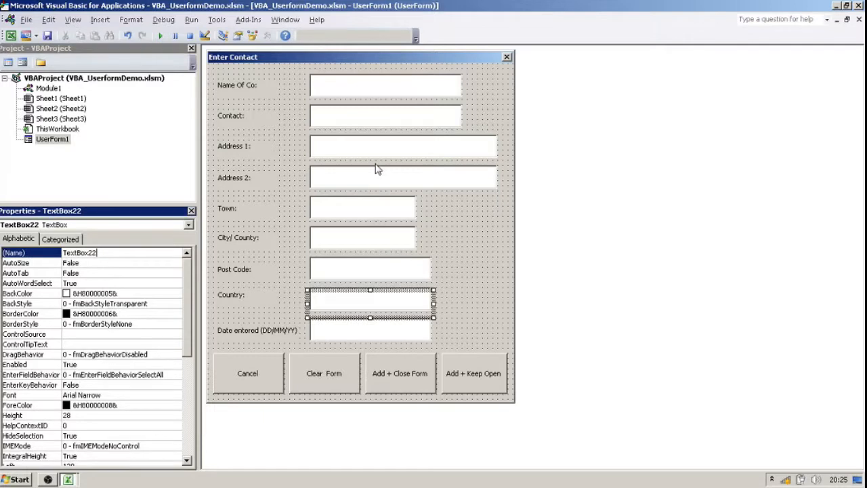
{"action": "key", "text": "BackSpace"}
{"action": "key", "text": "BackSpace"}
{"action": "type", "text": "3"}
Rename the Date entered text box as TextBox38.
{"action": "left_click", "coordinate": [389, 339]}
{"action": "left_click", "coordinate": [127, 252]}
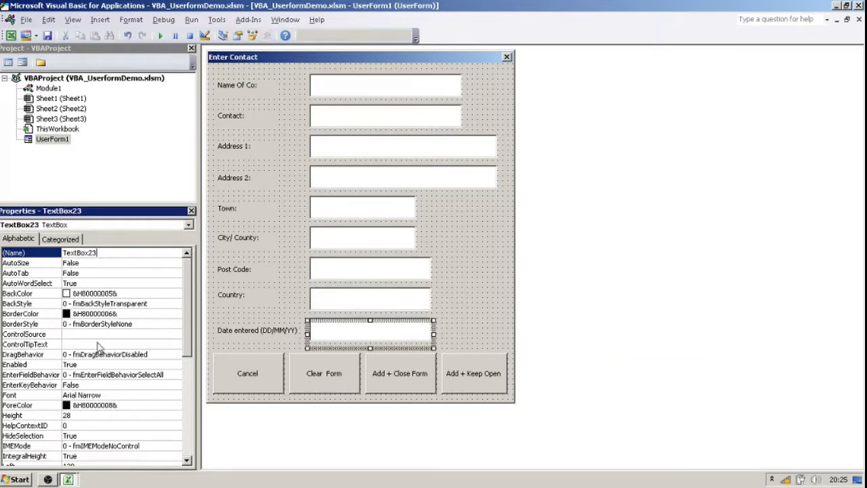
{"action": "type", "text": "38"}
{"action": "key", "text": "Return"}
Open the userform's code and duplicate the CommandButton1_Click procedure below the original, naming the copy CommandButton2_Click.
{"action": "left_click", "coordinate": [58, 141]}
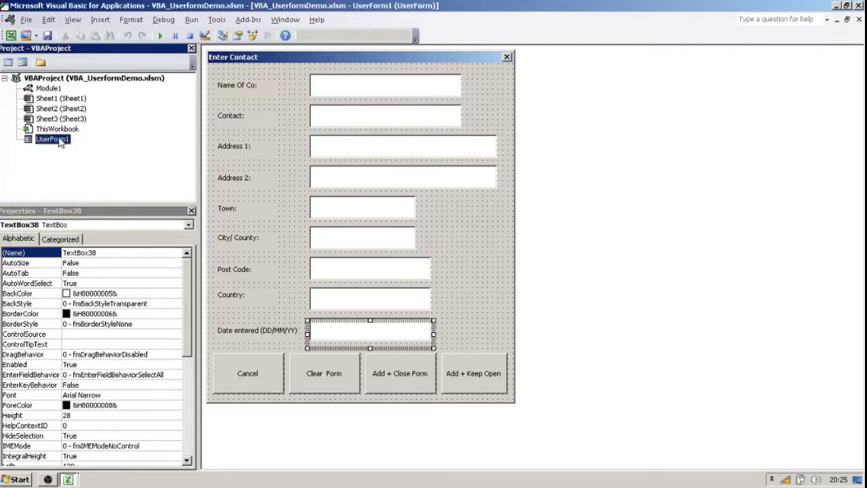
{"action": "right_click", "coordinate": [59, 139]}
{"action": "left_click", "coordinate": [95, 146]}
{"action": "left_click", "coordinate": [323, 119]}
{"action": "key", "text": "ctrl+a"}
{"action": "key", "text": "ctrl+c"}
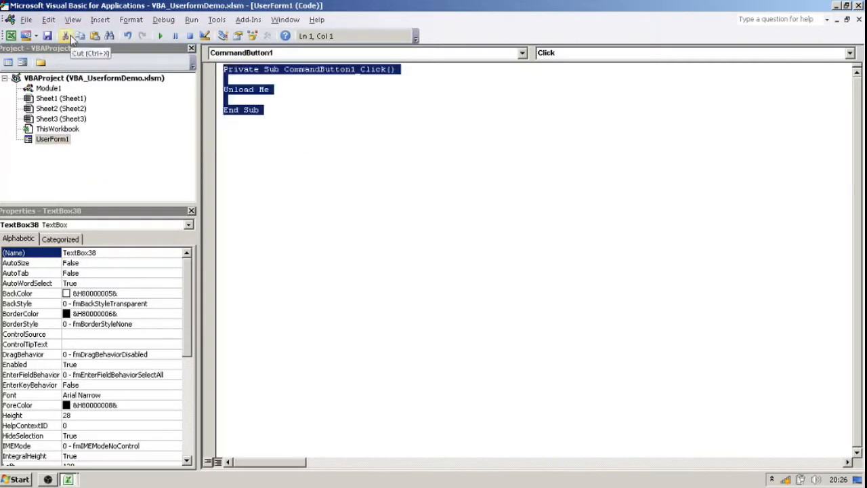
{"action": "left_click", "coordinate": [245, 174]}
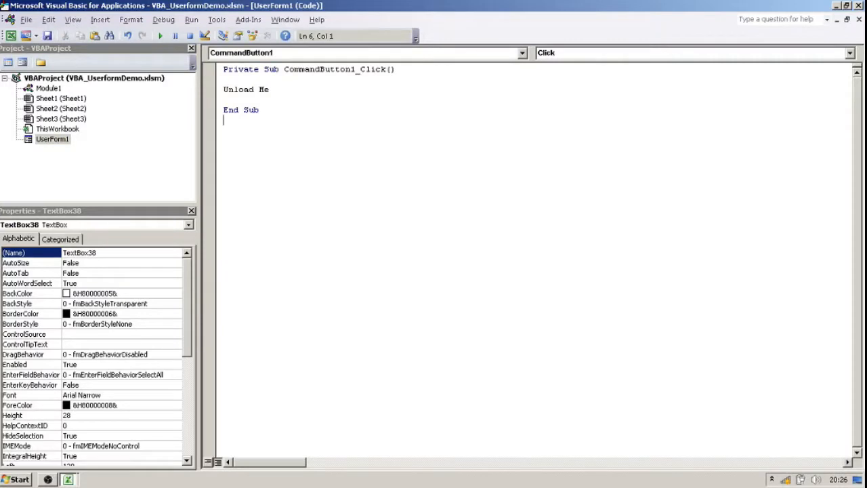
{"action": "key", "text": "ctrl+v"}
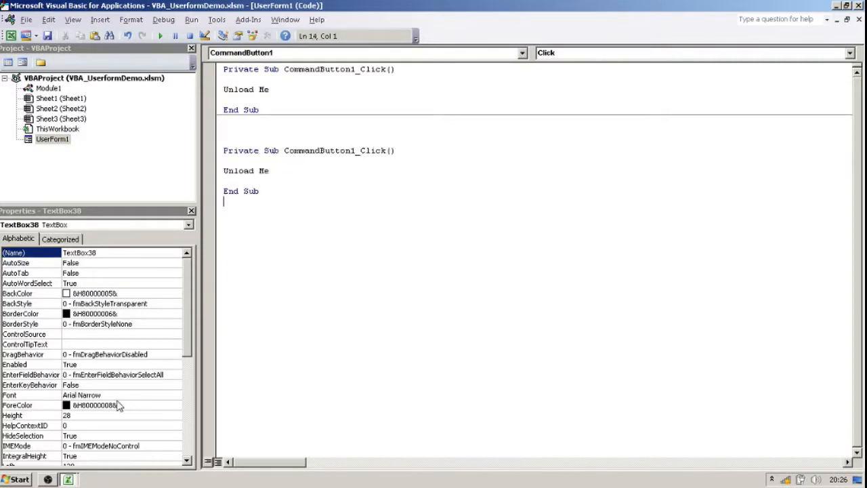
{"action": "left_click_drag", "start_coordinate": [356, 149], "coordinate": [351, 151]}
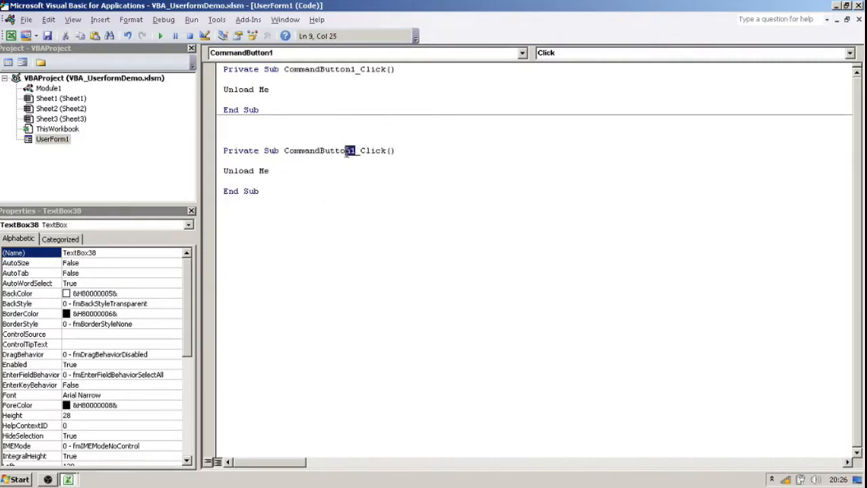
{"action": "left_click", "coordinate": [417, 207]}
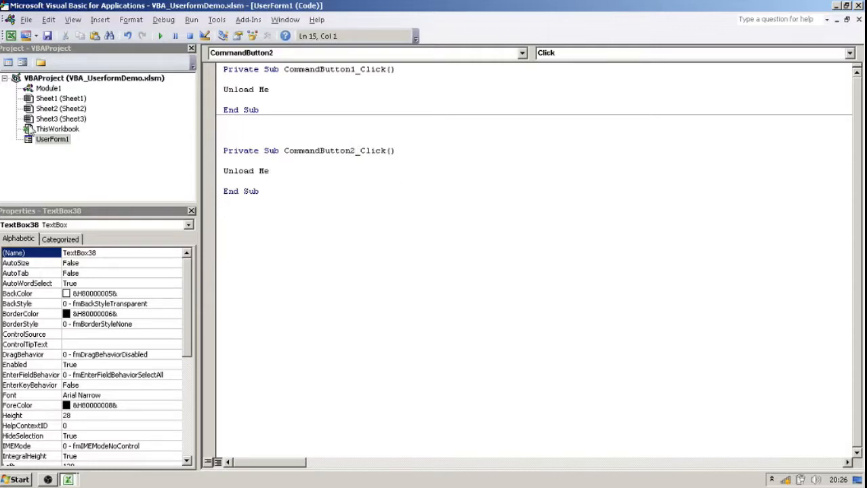
Check the Clear Form button's Name property on the form and return to the userform's code.
{"action": "double_click", "coordinate": [42, 140]}
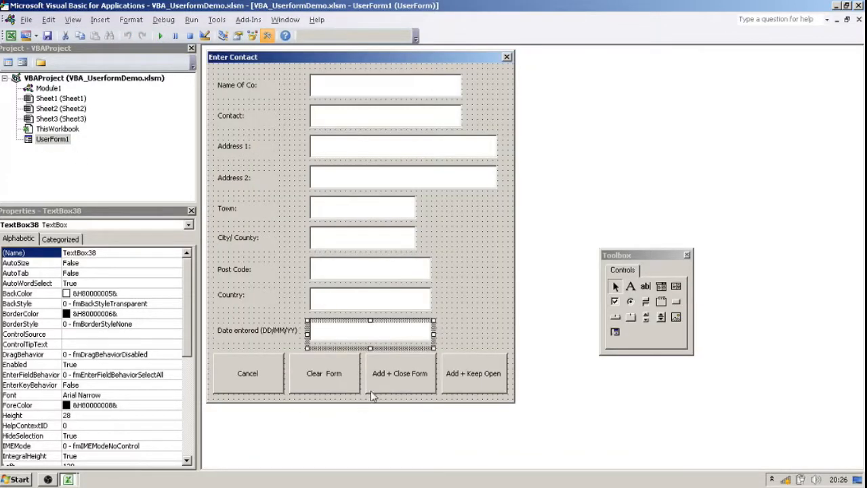
{"action": "left_click", "coordinate": [337, 377]}
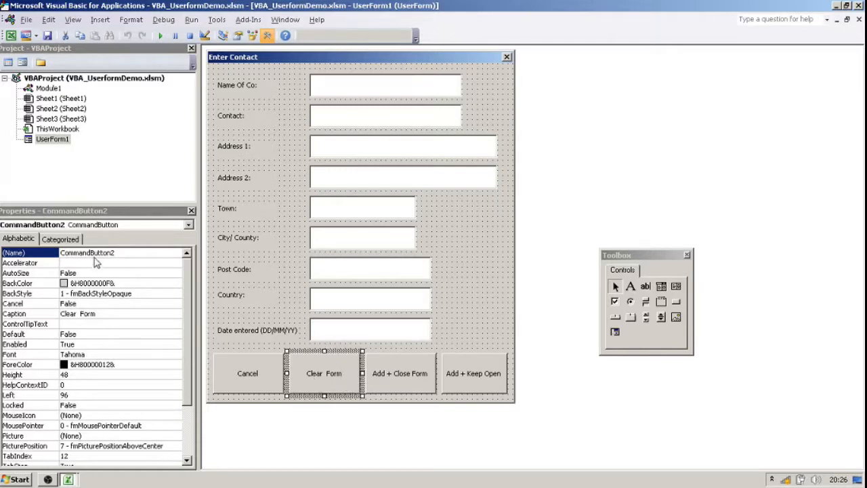
{"action": "right_click", "coordinate": [49, 139]}
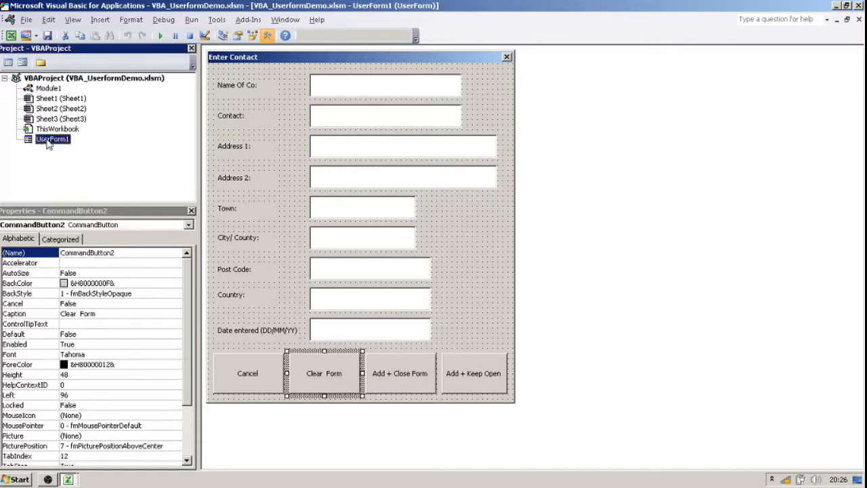
{"action": "left_click", "coordinate": [107, 149]}
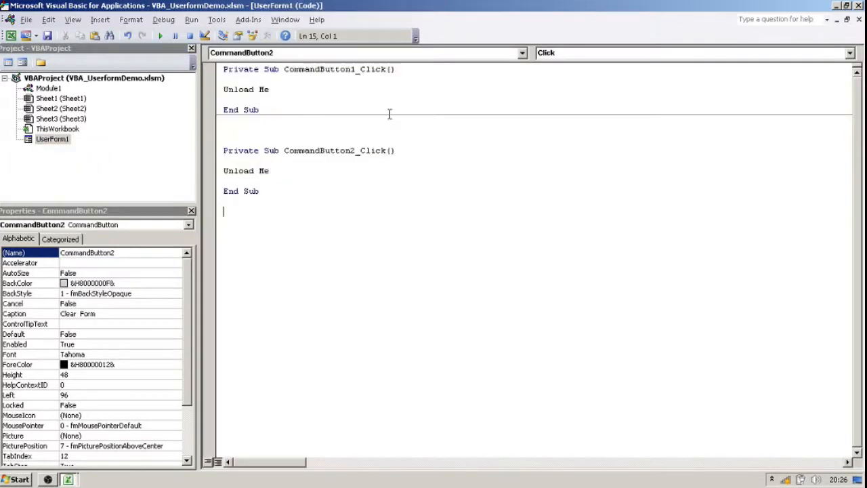
Replace the Unload Me line in the CommandButton2_Click procedure with TextBox30.Value = "".
{"action": "left_click_drag", "start_coordinate": [355, 152], "coordinate": [167, 162]}
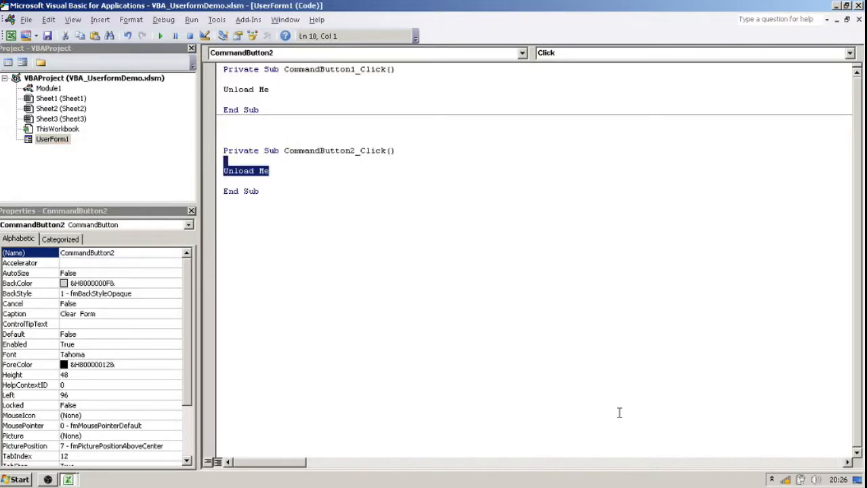
{"action": "key", "text": "Delete"}
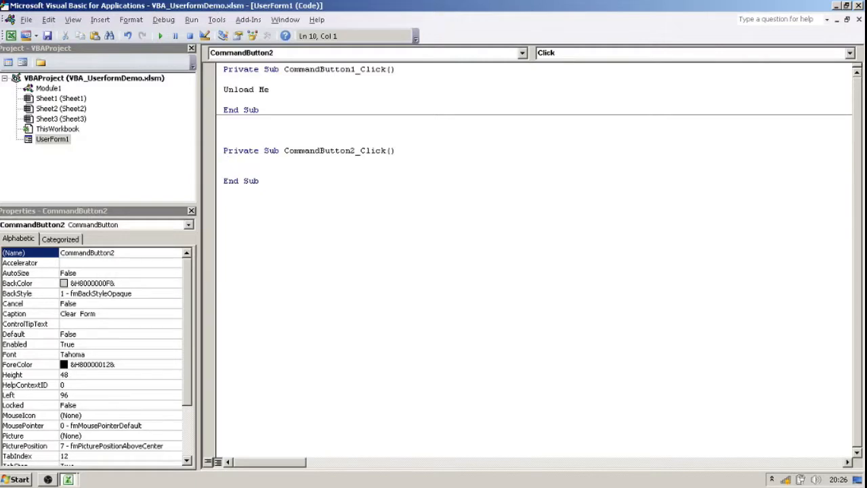
{"action": "type", "text": "text"}
{"action": "key", "text": "BackSpace"}
{"action": "key", "text": "BackSpace"}
{"action": "key", "text": "BackSpace"}
{"action": "key", "text": "BackSpace"}
{"action": "key", "text": "BackSpace"}
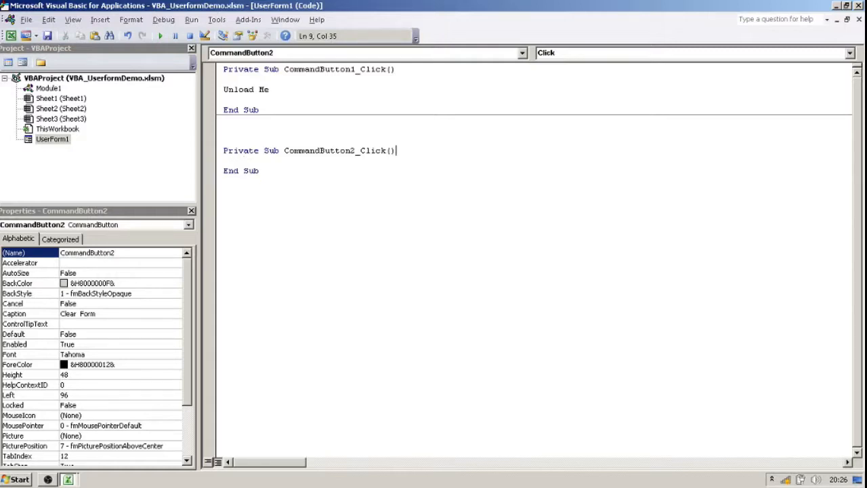
{"action": "key", "text": "Return"}
{"action": "key", "text": "Return"}
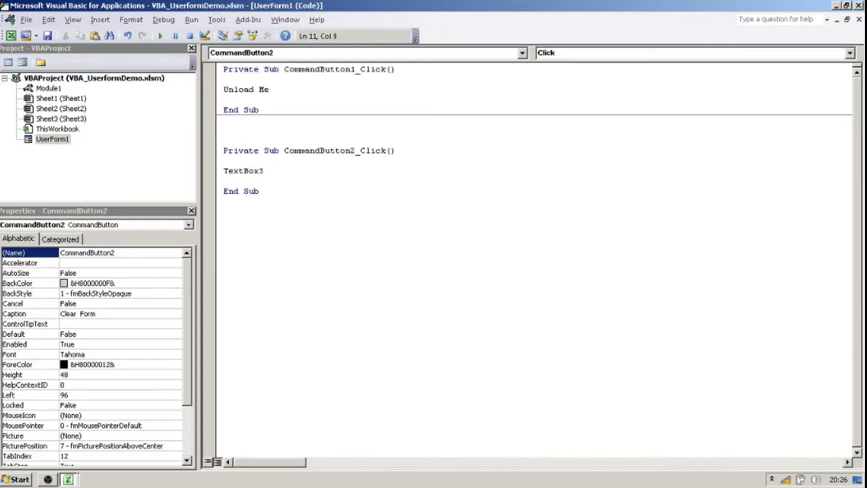
{"action": "type", "text": ".value = \"\"\""}
Copy the TextBox30.Value = "" line and insert several blank lines beneath it, before End Sub.
{"action": "left_click", "coordinate": [319, 170]}
{"action": "left_click", "coordinate": [353, 179]}
{"action": "left_click_drag", "start_coordinate": [355, 179], "coordinate": [161, 168]}
{"action": "key", "text": "ctrl+c"}
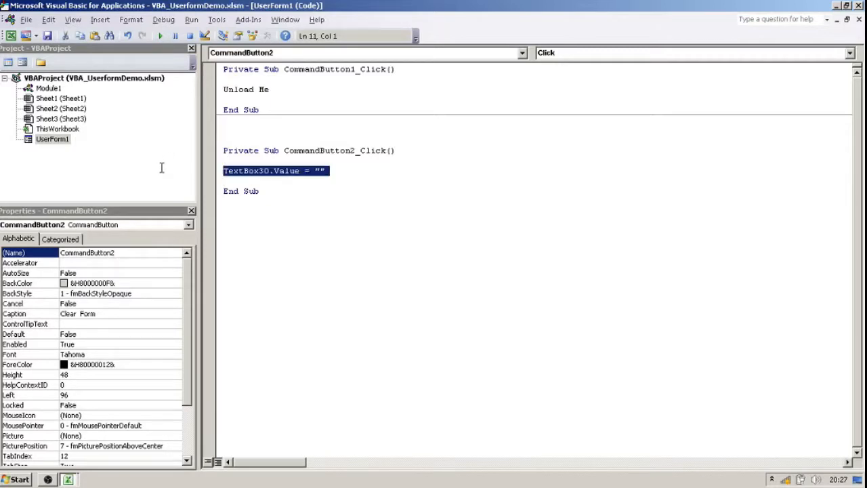
{"action": "left_click", "coordinate": [254, 185]}
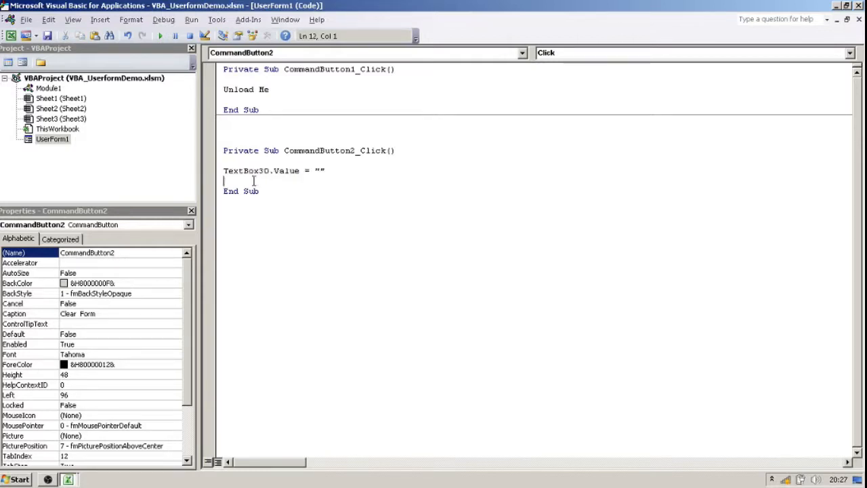
{"action": "key", "text": "Return"}
{"action": "key", "text": "Return"}
{"action": "key", "text": "Return"}
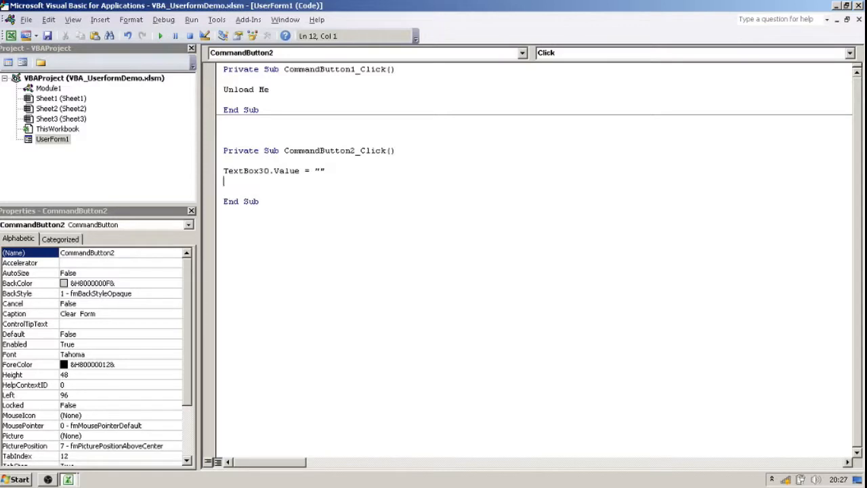
{"action": "key", "text": "Return"}
{"action": "key", "text": "Return"}
{"action": "left_click", "coordinate": [238, 181]}
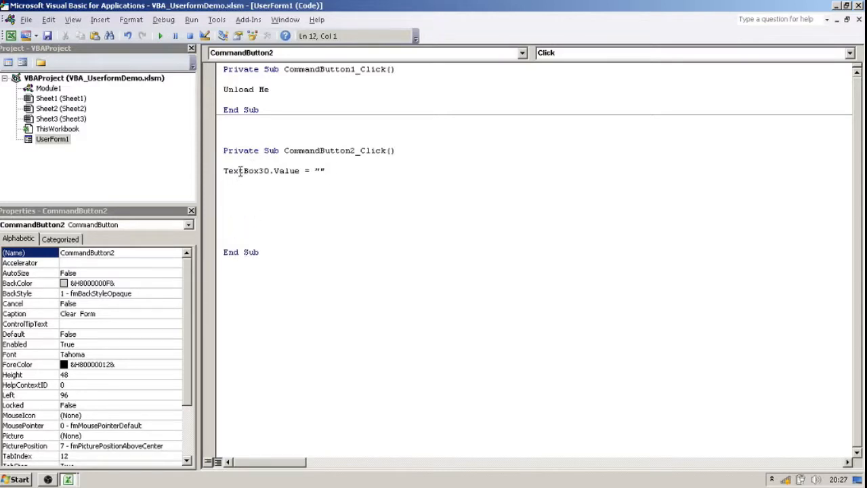
Paste six copies of the TextBox30.Value = "" line directly below the original.
{"action": "key", "text": "ctrl+v"}
{"action": "key", "text": "ctrl+v"}
{"action": "key", "text": "ctrl+v"}
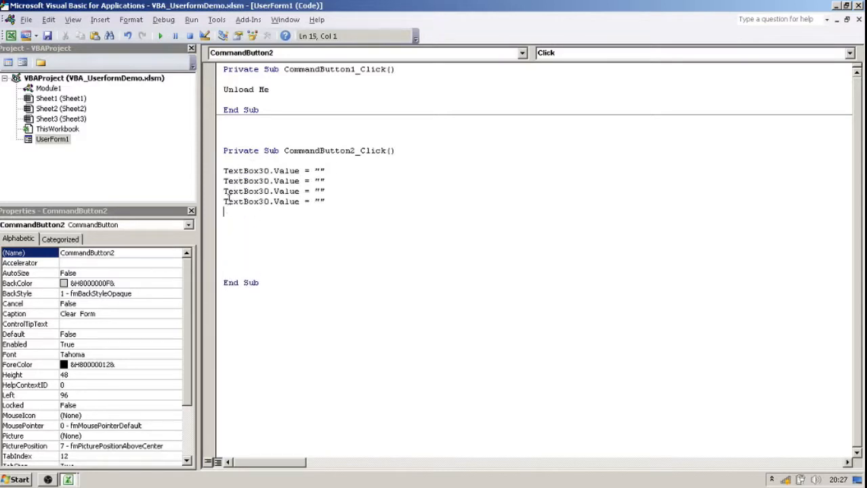
{"action": "key", "text": "ctrl+v"}
{"action": "key", "text": "ctrl+v"}
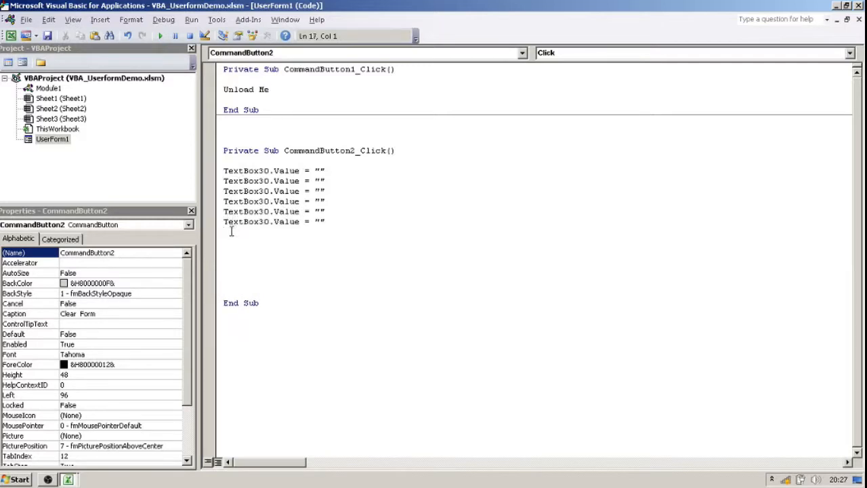
{"action": "key", "text": "ctrl+v"}
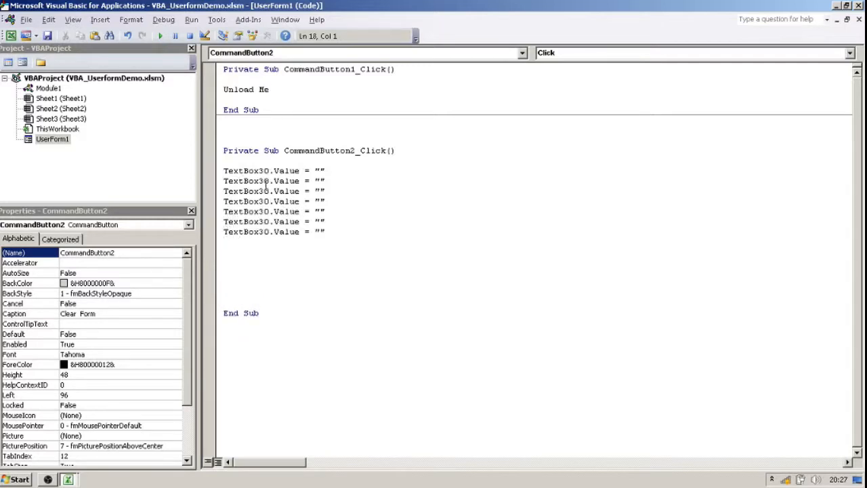
Renumber the six pasted lines in sequence so they refer to TextBox31 through TextBox36.
{"action": "left_click_drag", "start_coordinate": [267, 181], "coordinate": [264, 232]}
{"action": "type", "text": "1"}
{"action": "type", "text": "2"}
{"action": "type", "text": "3"}
{"action": "type", "text": "4"}
{"action": "left_click", "coordinate": [269, 221]}
{"action": "type", "text": "5"}
{"action": "type", "text": "6"}
Add the lines TextBox37.Value = "" and TextBox38.Value = "" below the TextBox36 line.
{"action": "left_click_drag", "start_coordinate": [359, 232], "coordinate": [204, 229]}
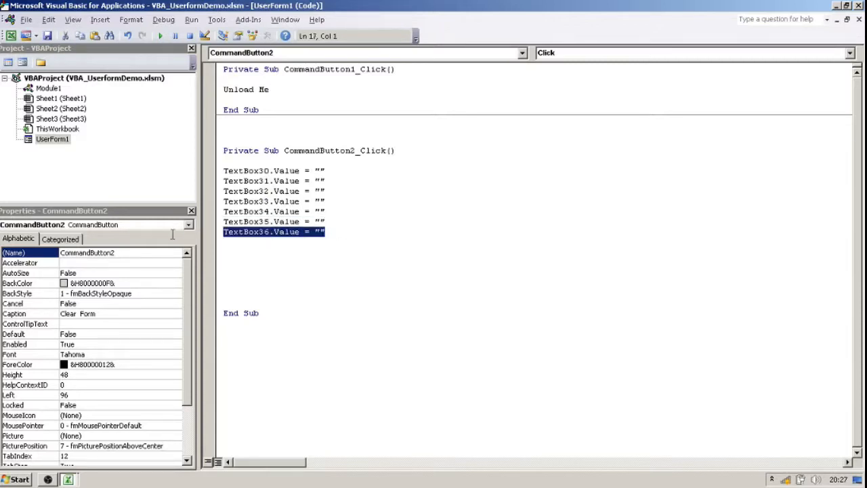
{"action": "type", "text": "TextBox36.Value = \"\""}
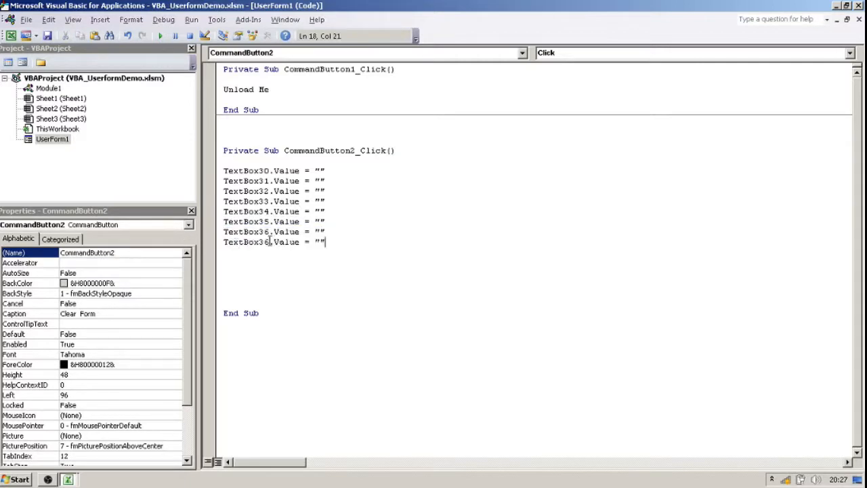
{"action": "left_click_drag", "start_coordinate": [270, 243], "coordinate": [264, 243]}
{"action": "type", "text": "7"}
{"action": "left_click_drag", "start_coordinate": [333, 242], "coordinate": [179, 240]}
{"action": "key", "text": "ctrl+c"}
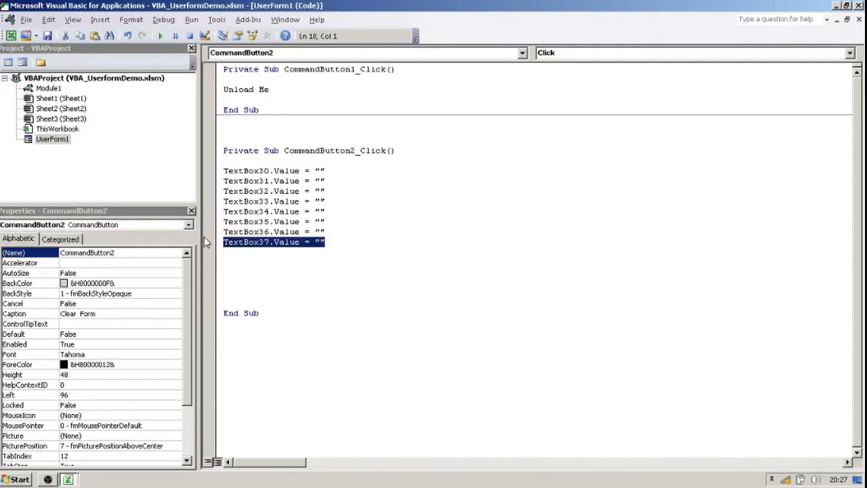
{"action": "left_click", "coordinate": [232, 252]}
{"action": "key", "text": "ctrl+v"}
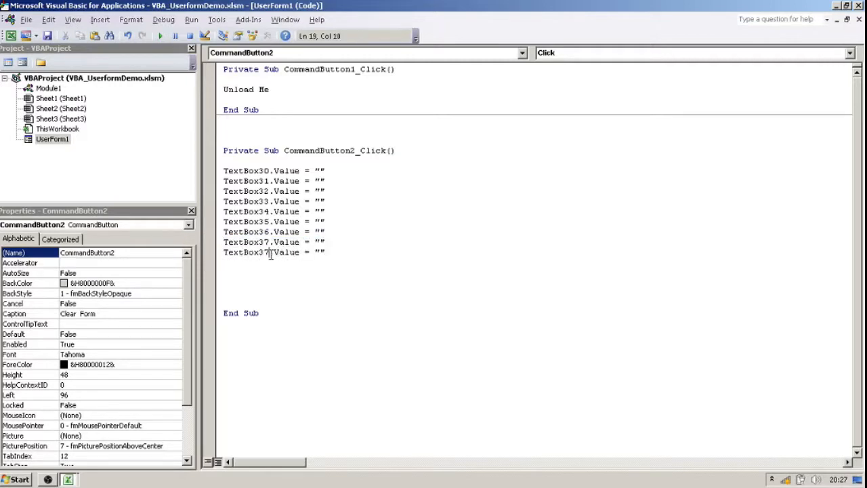
{"action": "left_click_drag", "start_coordinate": [270, 252], "coordinate": [265, 252]}
{"action": "type", "text": "8"}
Switch to the Excel worksheet and open the Enter Contact form with Add Me.
{"action": "left_click", "coordinate": [71, 481]}
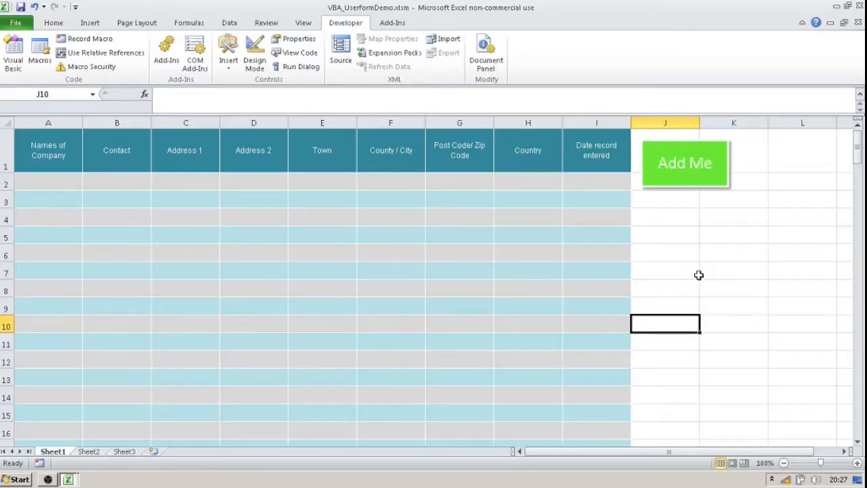
{"action": "left_click", "coordinate": [717, 248]}
{"action": "left_click", "coordinate": [696, 163]}
Test Clear Form by filling Name Of Co, Contact, Address 1 and Address 2 with dummy letters and clearing them.
{"action": "left_click", "coordinate": [418, 93]}
{"action": "type", "text": "thhh"}
{"action": "left_click", "coordinate": [407, 125]}
{"action": "type", "text": "hhhh"}
{"action": "left_click", "coordinate": [412, 155]}
{"action": "type", "text": "hh"}
{"action": "left_click", "coordinate": [416, 185]}
{"action": "type", "text": "hh"}
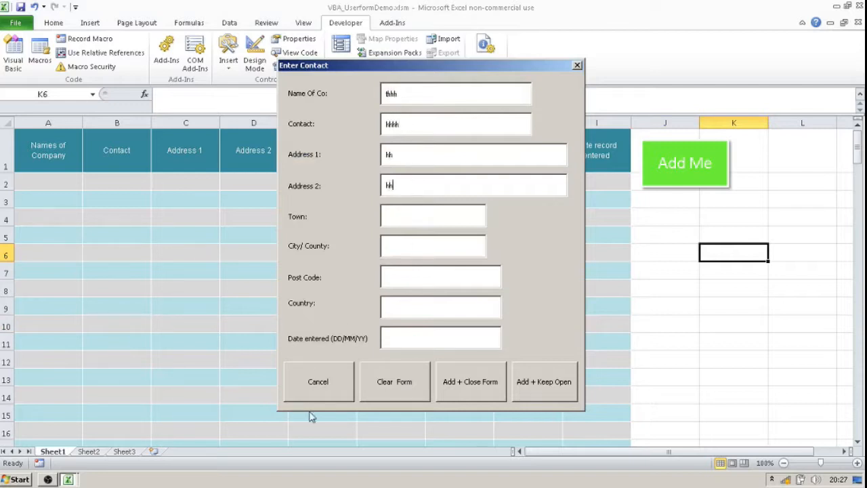
{"action": "left_click", "coordinate": [404, 380]}
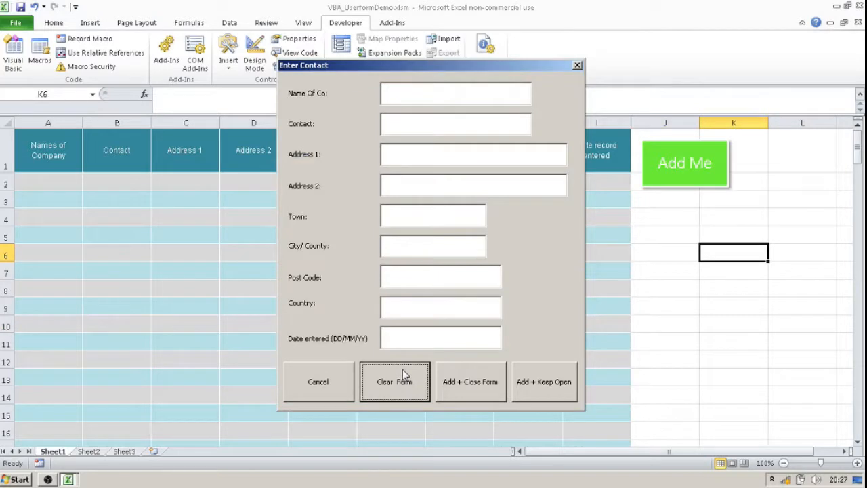
Test Clear Form again with dummy letters entered only in Name Of Co and Contact.
{"action": "left_click", "coordinate": [410, 97]}
{"action": "type", "text": "ggggg"}
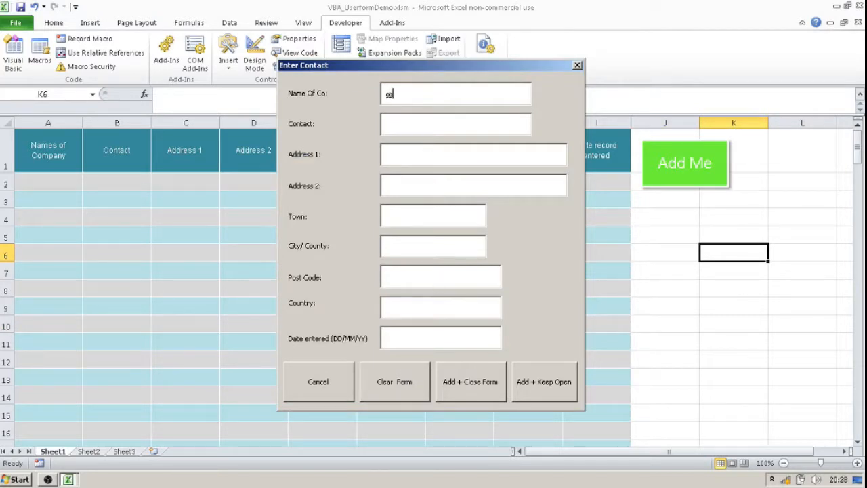
{"action": "left_click", "coordinate": [405, 123]}
{"action": "type", "text": "ggg"}
{"action": "left_click", "coordinate": [400, 387]}
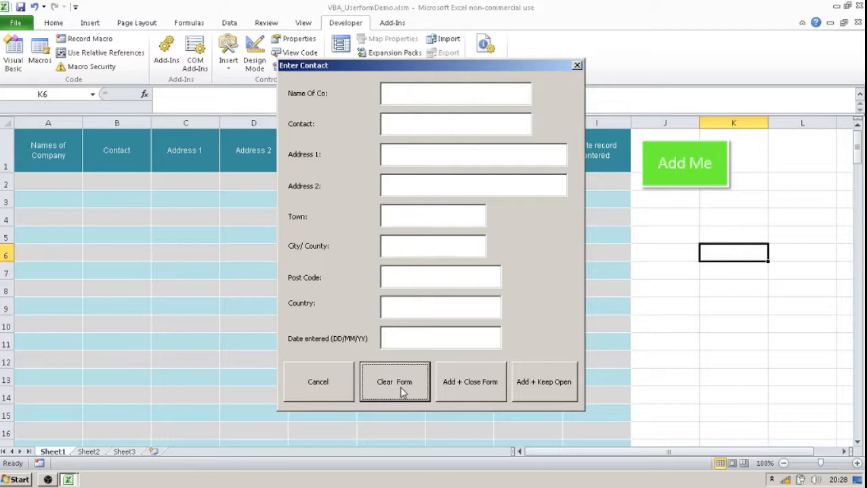
Cancel the Enter Contact form and switch back to the Visual Basic editor.
{"action": "left_click", "coordinate": [323, 395]}
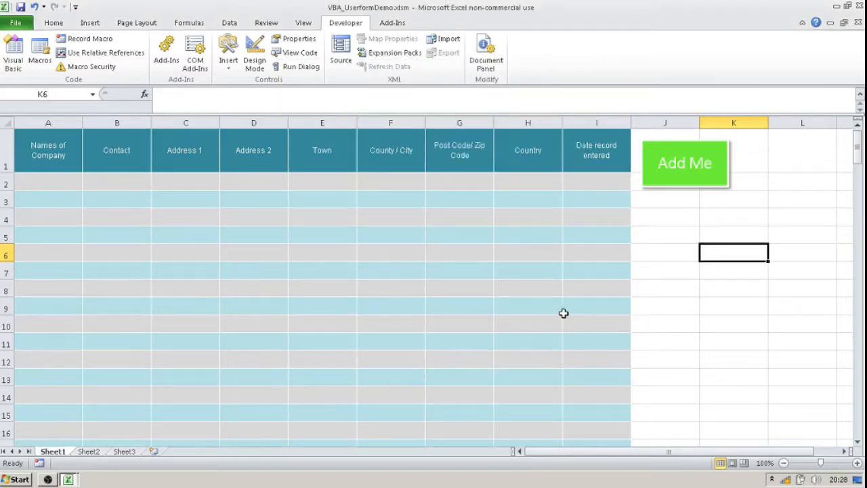
{"action": "left_click", "coordinate": [66, 480]}
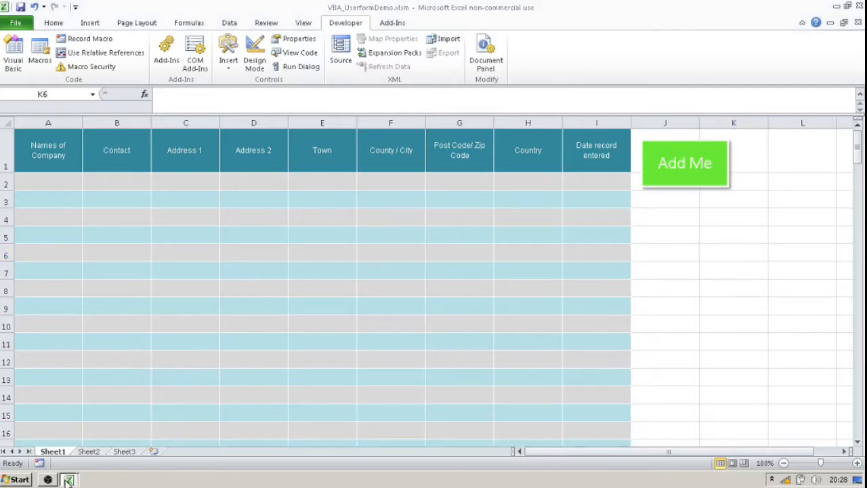
{"action": "left_click", "coordinate": [66, 460]}
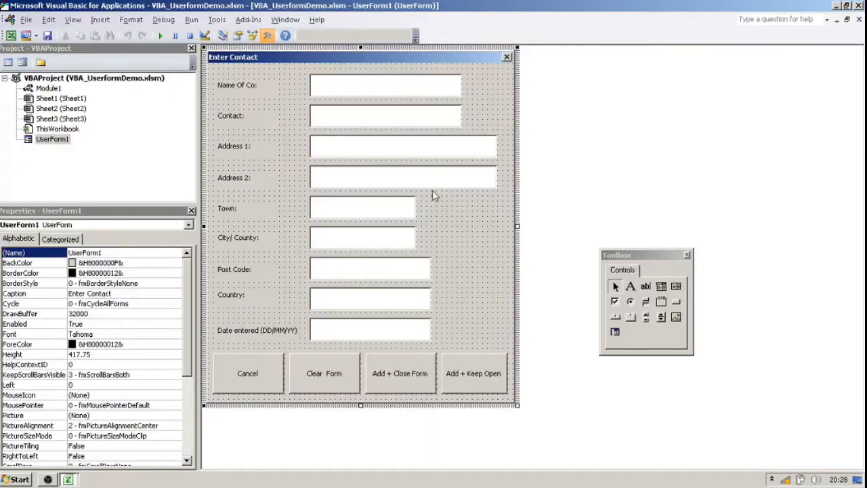